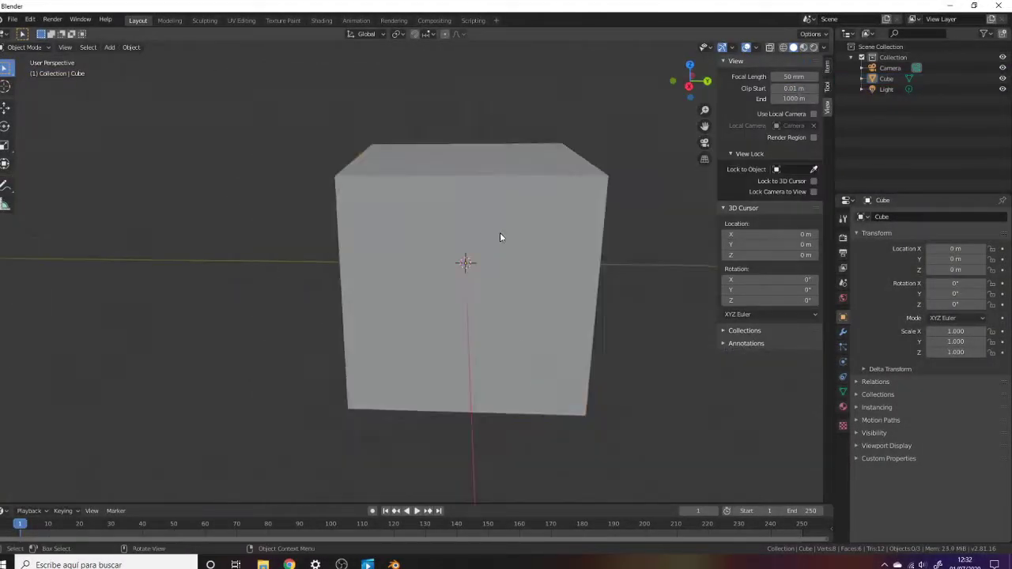
Squash the default cube into a thin, tall slab of about 0.204 × 1.090 × 1.941.
{"action": "left_click", "coordinate": [500, 237]}
{"action": "middle_click_drag", "start_coordinate": [475, 261], "coordinate": [443, 285]}
{"action": "left_click_drag", "start_coordinate": [442, 284], "coordinate": [436, 309]}
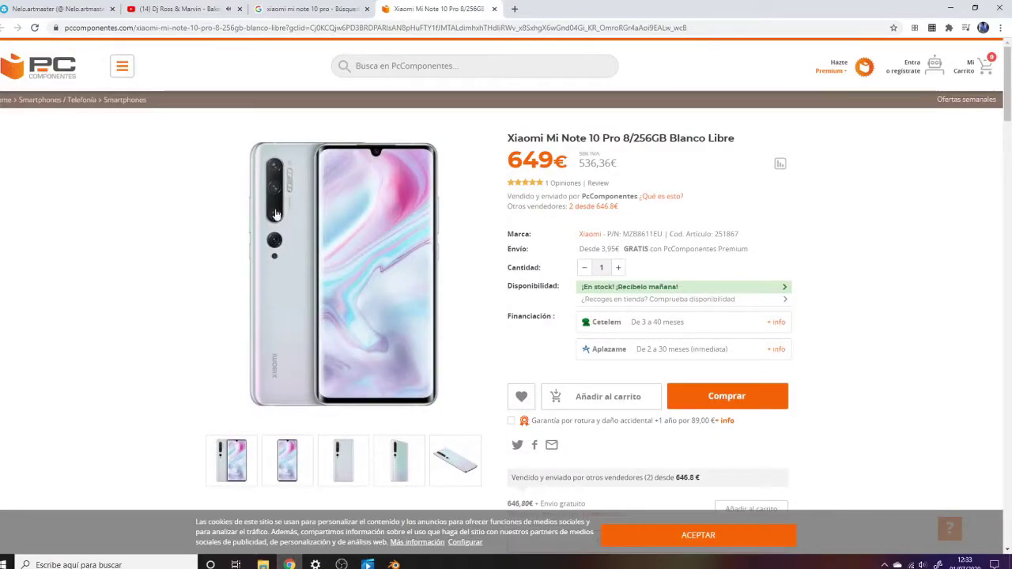
Save the white phone product photo and add it to the scene as a reference image.
{"action": "right_click", "coordinate": [334, 262]}
{"action": "left_click", "coordinate": [384, 374]}
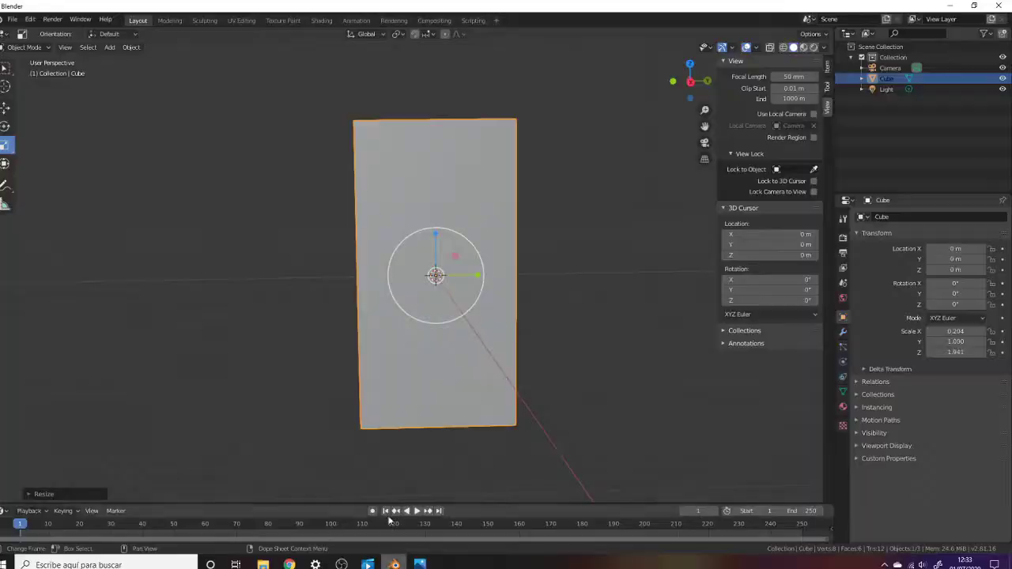
{"action": "key", "text": "shift+a"}
{"action": "right_click", "coordinate": [170, 491]}
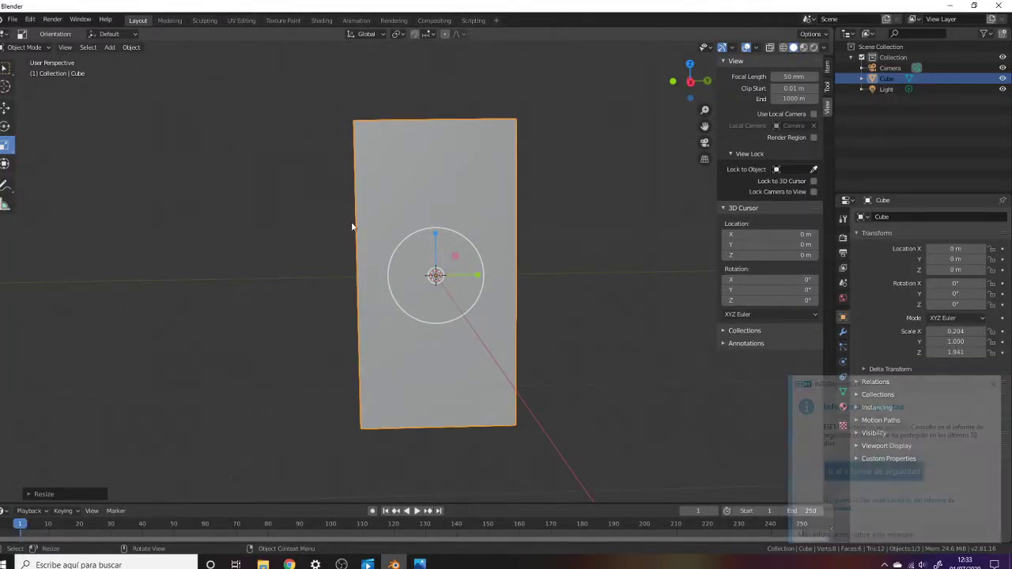
{"action": "key", "text": "shift+a"}
{"action": "left_click", "coordinate": [250, 433]}
Load the saved phone photo, move the slab over it, and stretch the slab taller along Z.
{"action": "double_click", "coordinate": [473, 304]}
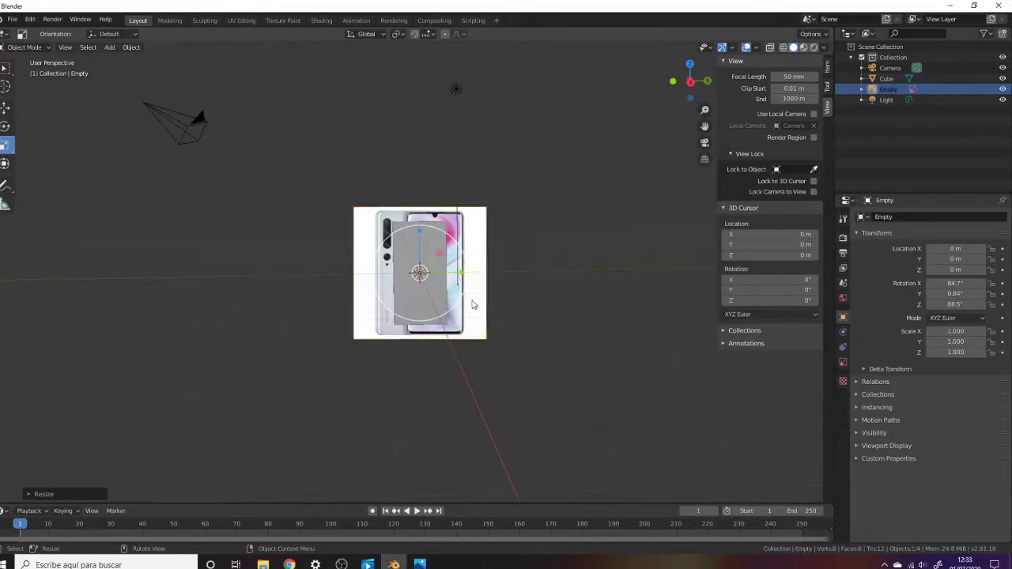
{"action": "scroll", "coordinate": [473, 304], "scroll_direction": "up", "scroll_amount": 3}
{"action": "left_click", "coordinate": [472, 304]}
{"action": "middle_click_drag", "start_coordinate": [475, 308], "coordinate": [487, 323]}
{"action": "key", "text": "g"}
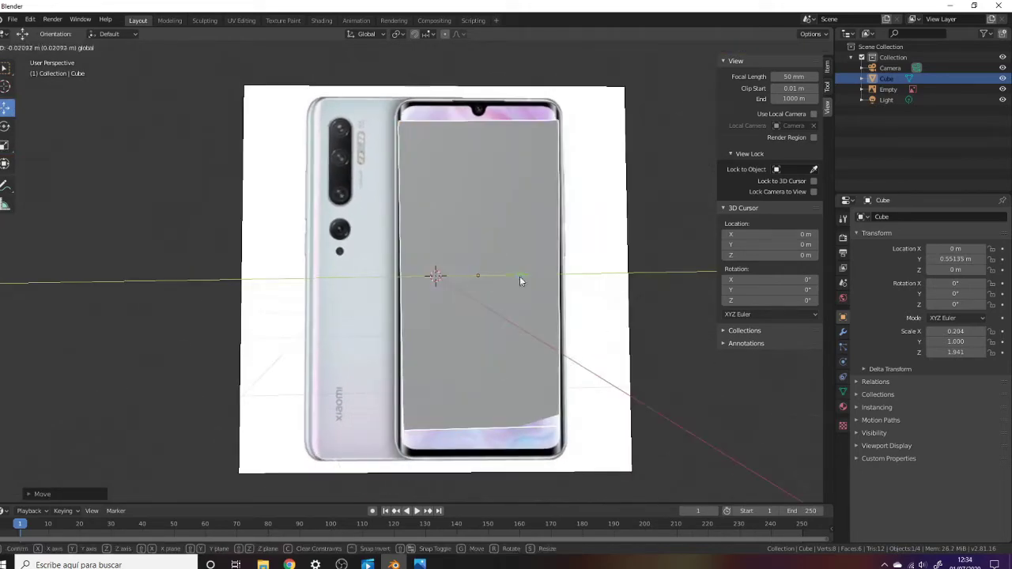
{"action": "left_click", "coordinate": [520, 281]}
{"action": "key", "text": "s"}
{"action": "key", "text": "z"}
{"action": "key", "text": "Return"}
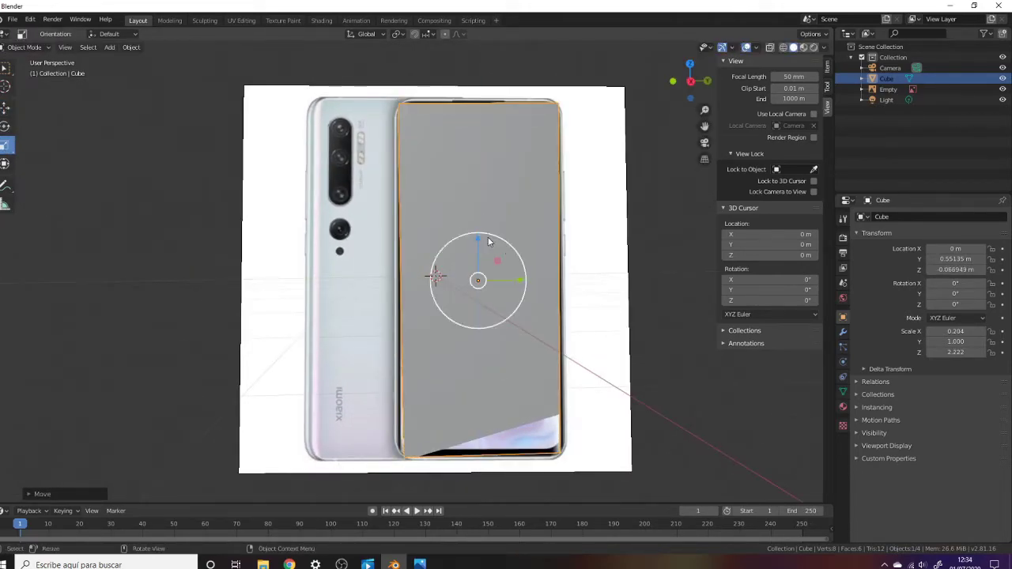
Stand the reference image upright with rotation 90, 0.9, 90.
{"action": "middle_click_drag", "start_coordinate": [488, 241], "coordinate": [496, 240]}
{"action": "left_click", "coordinate": [496, 241]}
{"action": "type", "text": "90"}
{"action": "key", "text": "Return"}
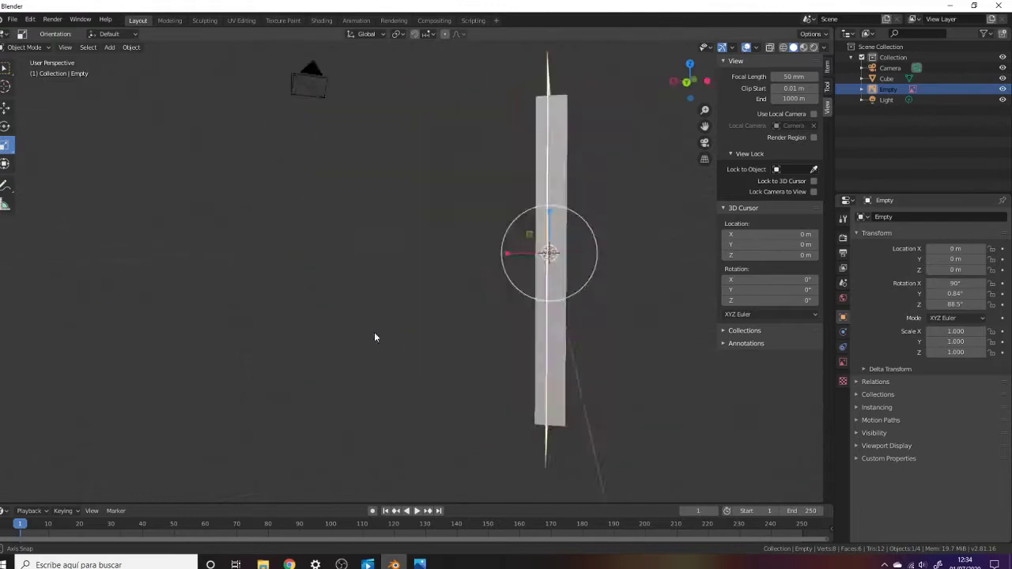
{"action": "type", "text": ".9"}
{"action": "key", "text": "Tab"}
{"action": "type", "text": "90"}
{"action": "key", "text": "Return"}
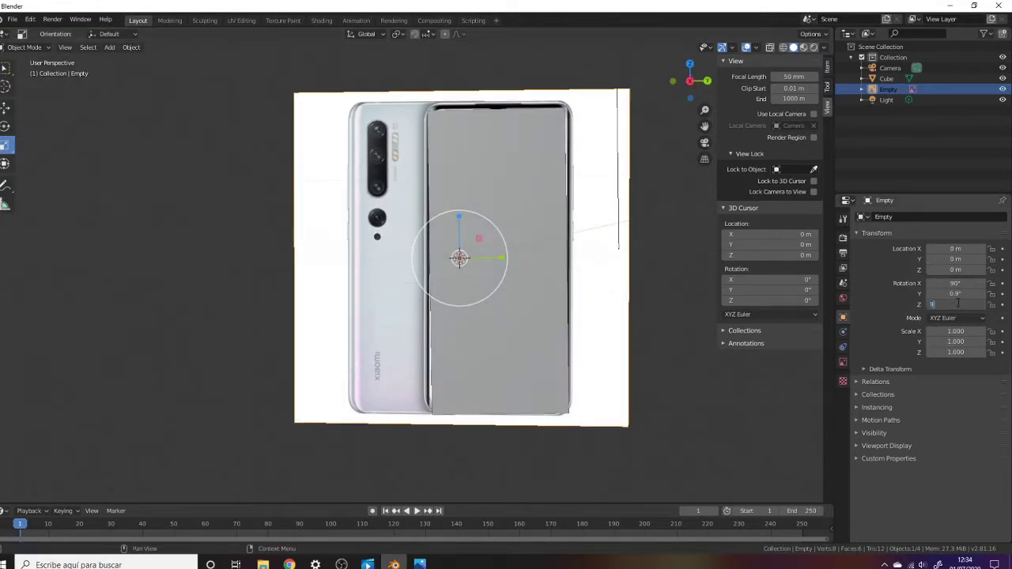
{"action": "left_click", "coordinate": [6, 108]}
{"action": "left_click_drag", "start_coordinate": [379, 237], "coordinate": [388, 223]}
Hide the reference image and thin the slab front to back to about 0.099 × 1.028 × 2.230.
{"action": "left_click", "coordinate": [505, 239]}
{"action": "middle_click_drag", "start_coordinate": [505, 239], "coordinate": [490, 253]}
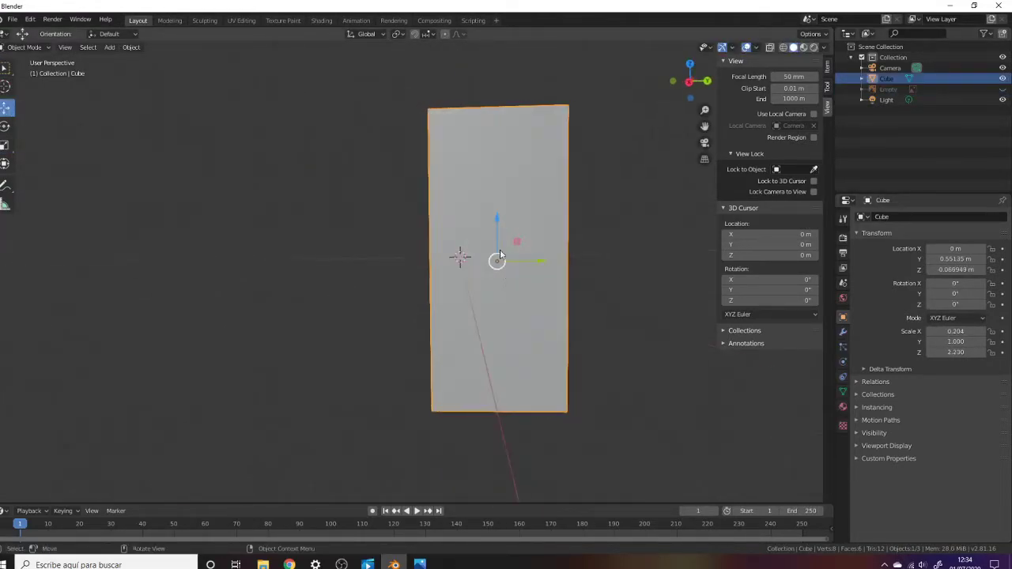
{"action": "key", "text": "g"}
{"action": "key", "text": "y"}
{"action": "right_click", "coordinate": [245, 276]}
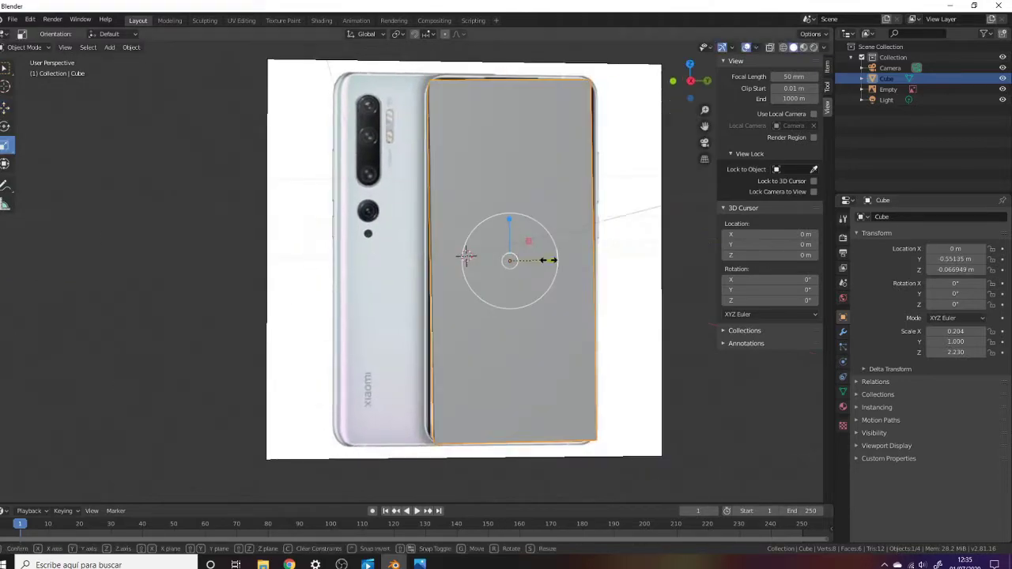
{"action": "left_click", "coordinate": [1002, 89]}
{"action": "middle_click_drag", "start_coordinate": [275, 212], "coordinate": [411, 261]}
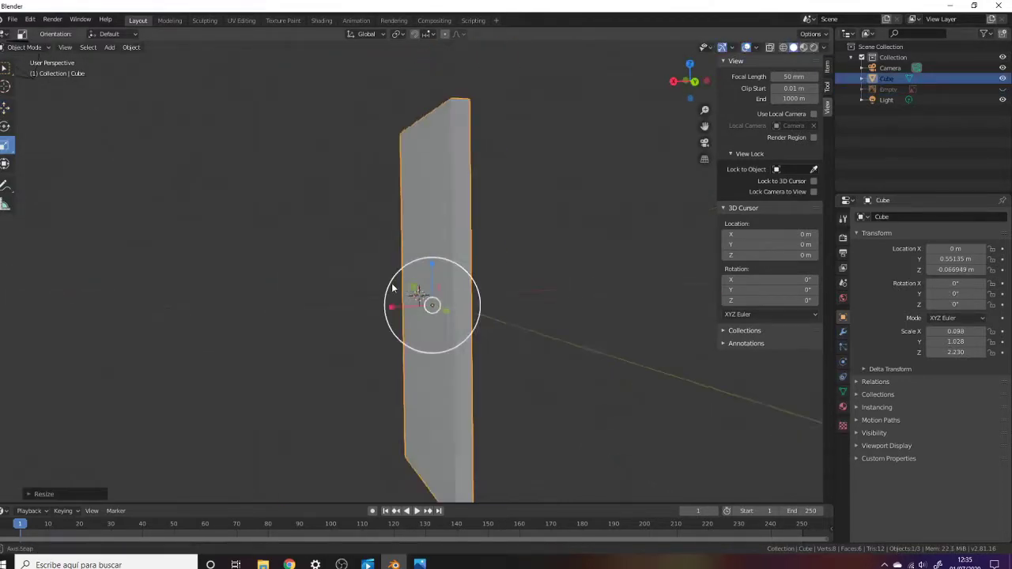
{"action": "left_click_drag", "start_coordinate": [435, 296], "coordinate": [396, 237]}
Unhide the reference image, face the slab, and toggle the reference image's visibility.
{"action": "key", "text": "alt+h"}
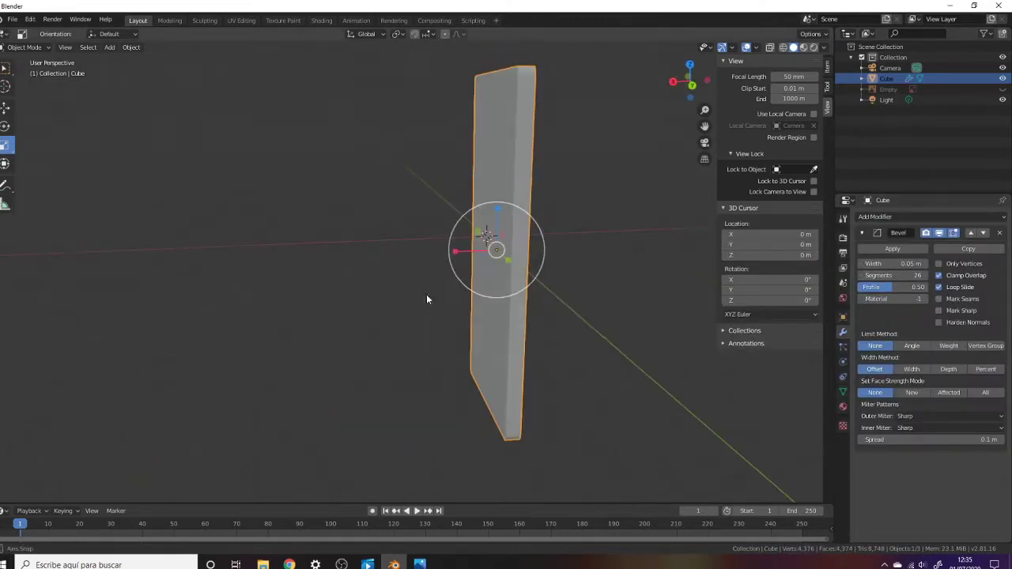
{"action": "middle_click_drag", "start_coordinate": [426, 294], "coordinate": [487, 294]}
{"action": "left_click", "coordinate": [1002, 90]}
{"action": "left_click", "coordinate": [1001, 89]}
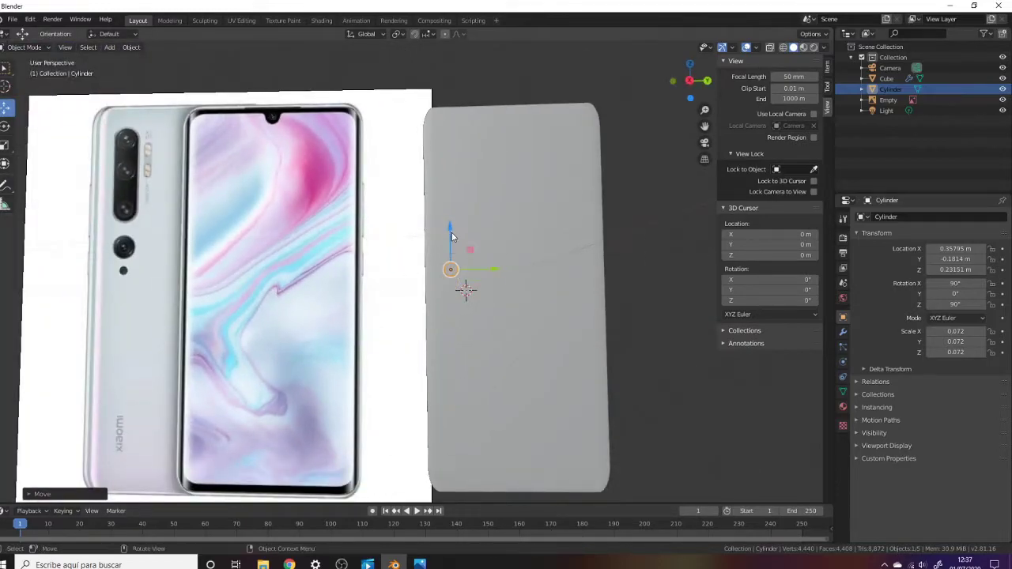
Place the small cylinder at the camera spot and start a loop cut across the slab in Edit Mode.
{"action": "left_click", "coordinate": [453, 224]}
{"action": "middle_click_drag", "start_coordinate": [496, 308], "coordinate": [493, 313]}
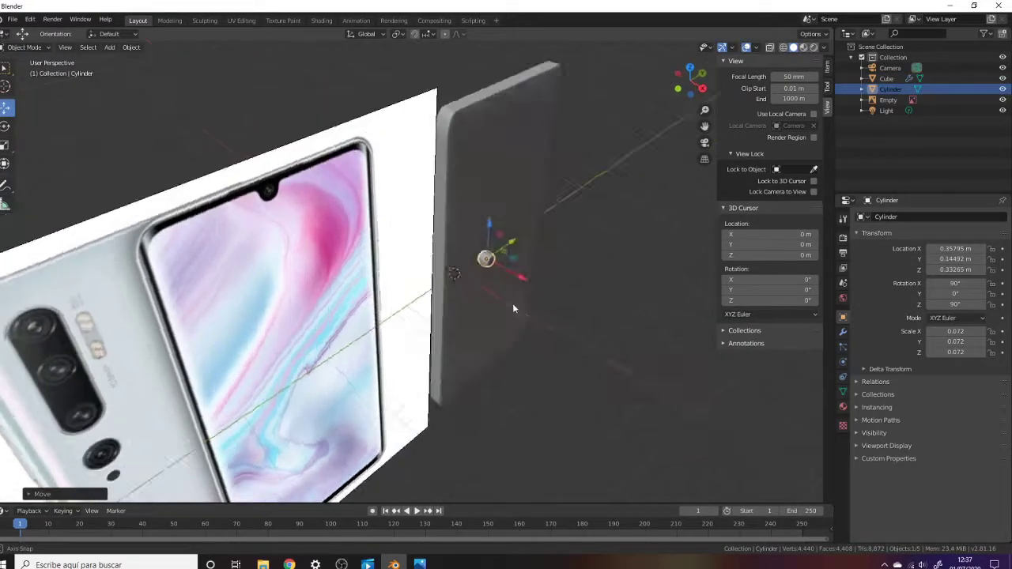
{"action": "left_click", "coordinate": [512, 302]}
{"action": "key", "text": "Tab"}
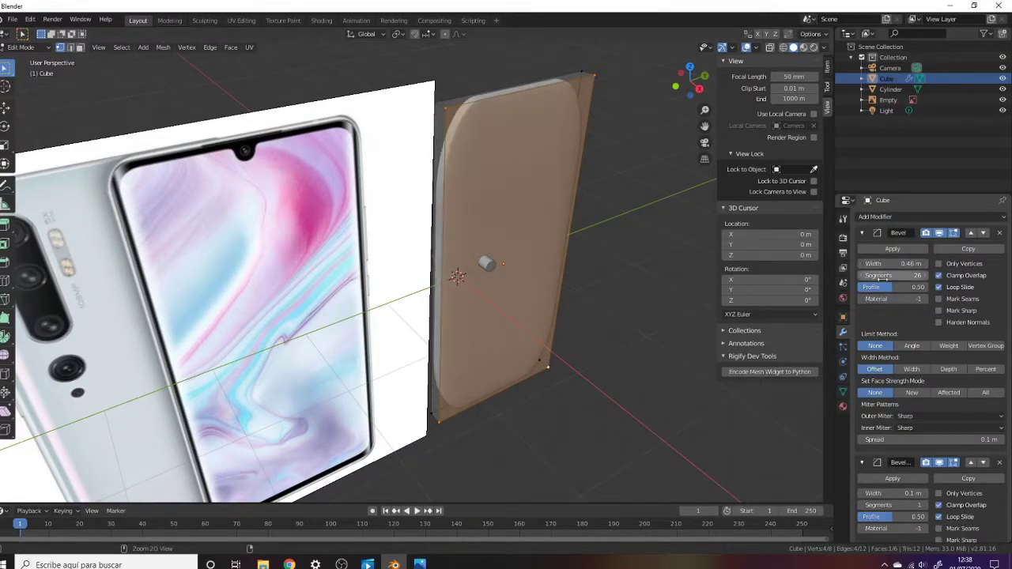
{"action": "mouse_move", "coordinate": [492, 267]}
{"action": "middle_mouse_down"}
{"action": "mouse_move", "coordinate": [506, 283]}
{"action": "mouse_move", "coordinate": [356, 317]}
{"action": "middle_mouse_up"}
{"action": "key", "text": "Tab"}
{"action": "scroll", "coordinate": [547, 284], "scroll_direction": "up", "scroll_amount": 3}
{"action": "key", "text": "ctrl+r"}
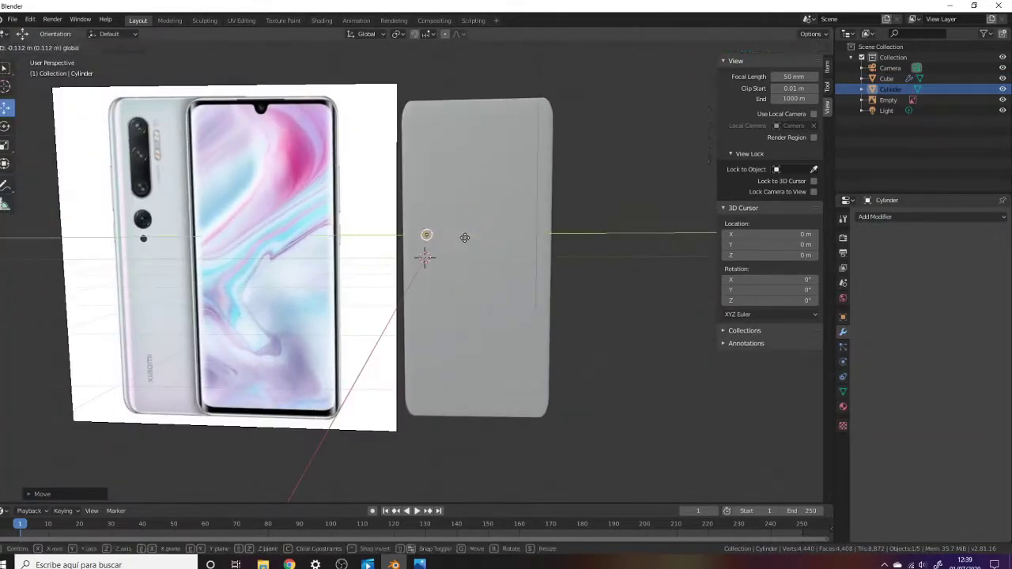
Finish positioning the cylinder and cut it out of the slab with a Boolean Difference modifier.
{"action": "key", "text": "s"}
{"action": "key", "text": "g"}
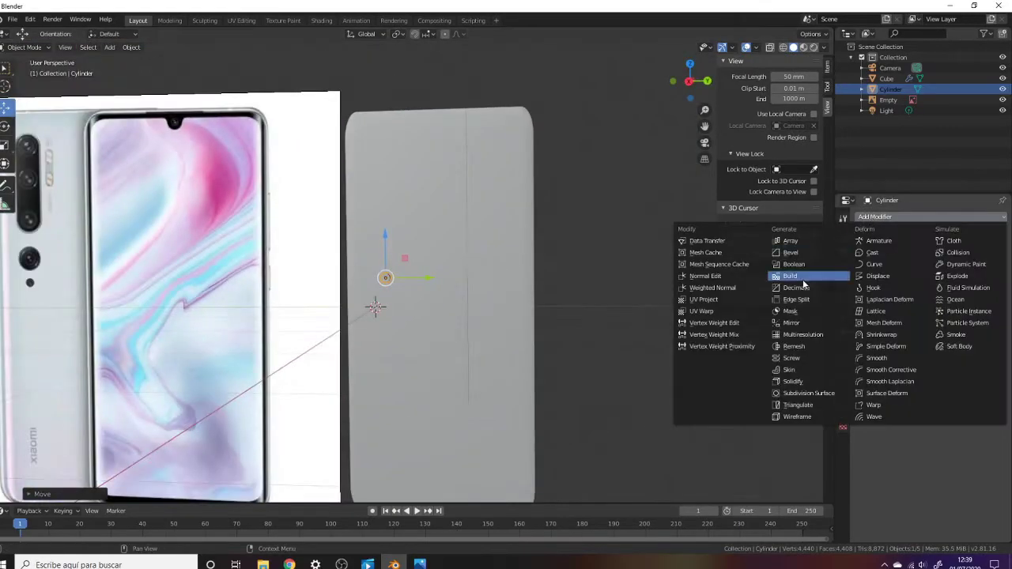
{"action": "left_click", "coordinate": [809, 268]}
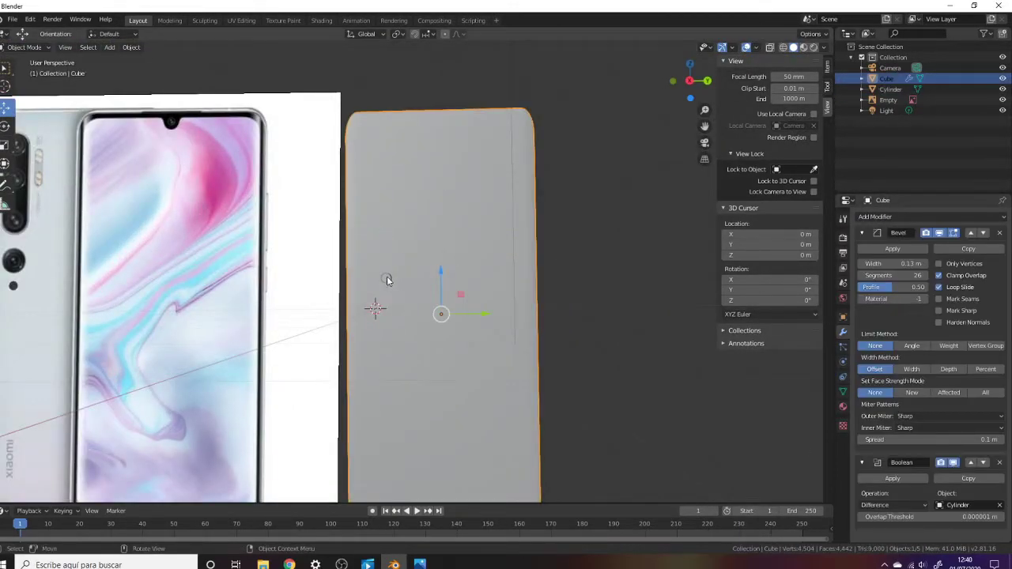
{"action": "left_click", "coordinate": [887, 477]}
Add a second Bevel modifier to the slab.
{"action": "left_click", "coordinate": [874, 216]}
{"action": "left_click", "coordinate": [807, 267]}
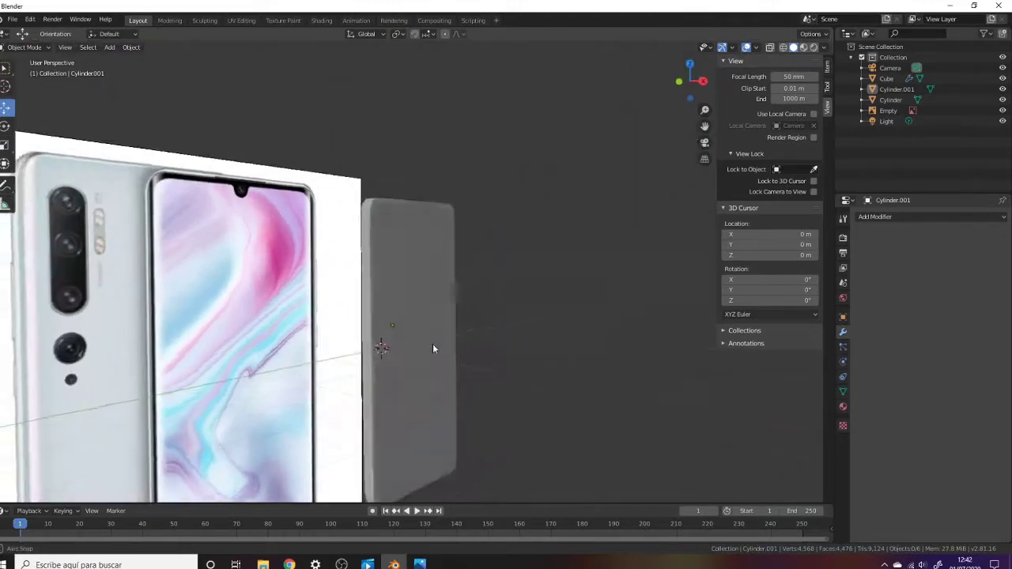
{"action": "middle_click_drag", "start_coordinate": [432, 345], "coordinate": [346, 346]}
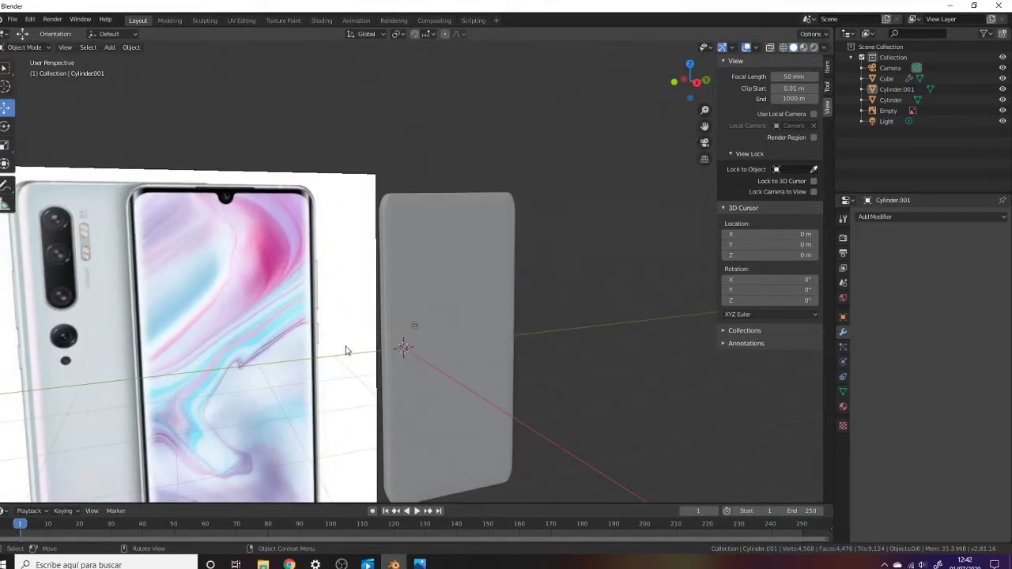
Reposition the second cylinder and resize it on the slab.
{"action": "scroll", "coordinate": [346, 350], "scroll_direction": "up", "scroll_amount": 3}
{"action": "left_click", "coordinate": [363, 247]}
{"action": "scroll", "coordinate": [362, 248], "scroll_direction": "up", "scroll_amount": 3}
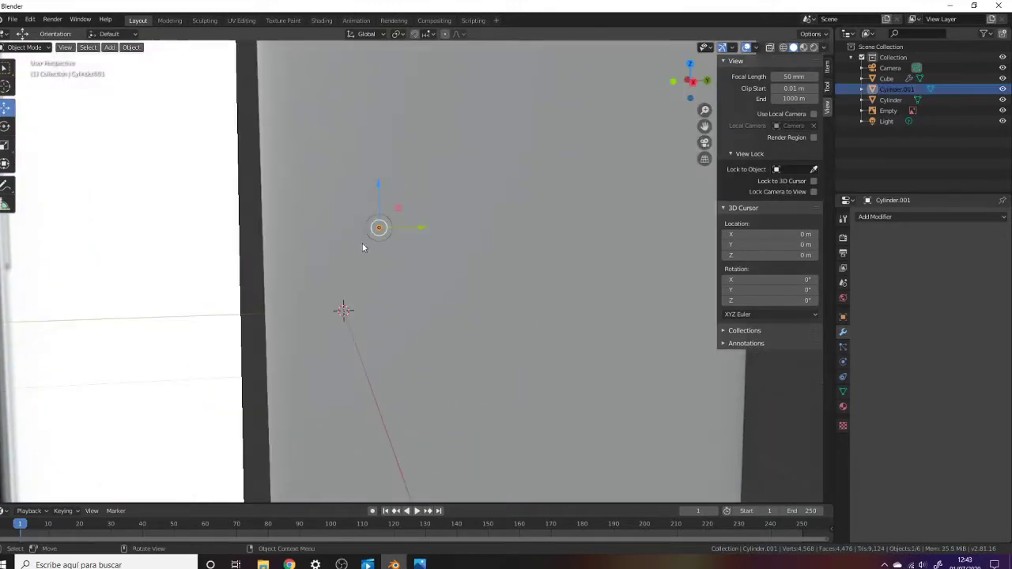
{"action": "left_click", "coordinate": [373, 156]}
{"action": "scroll", "coordinate": [373, 156], "scroll_direction": "down", "scroll_amount": 3}
{"action": "key", "text": "s"}
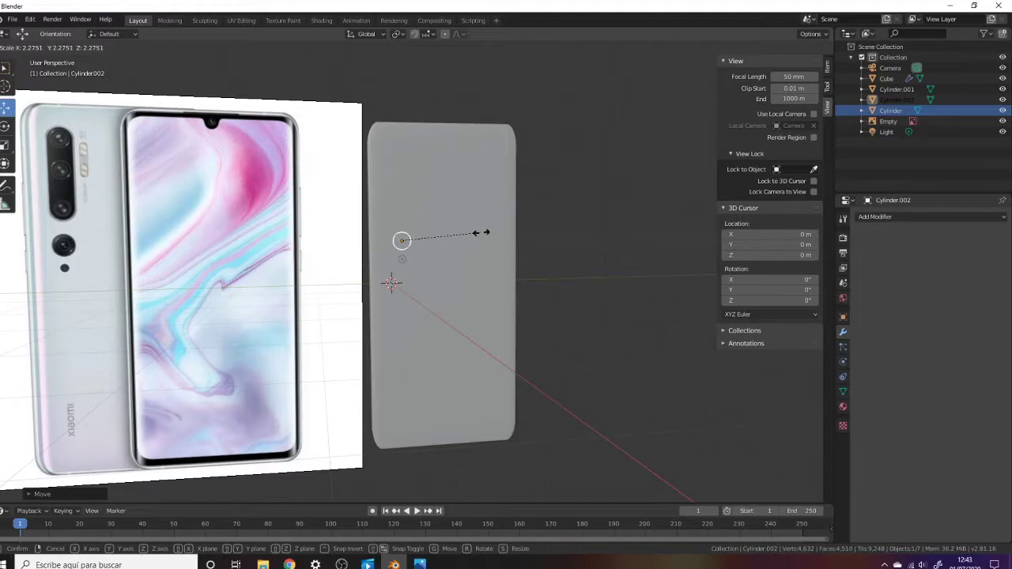
{"action": "left_click", "coordinate": [485, 230]}
Duplicate the cylinder for another lens, resize the copy and place it near the slab's top.
{"action": "scroll", "coordinate": [368, 253], "scroll_direction": "up", "scroll_amount": 2}
{"action": "scroll", "coordinate": [372, 219], "scroll_direction": "up", "scroll_amount": 2}
{"action": "left_click", "coordinate": [372, 220]}
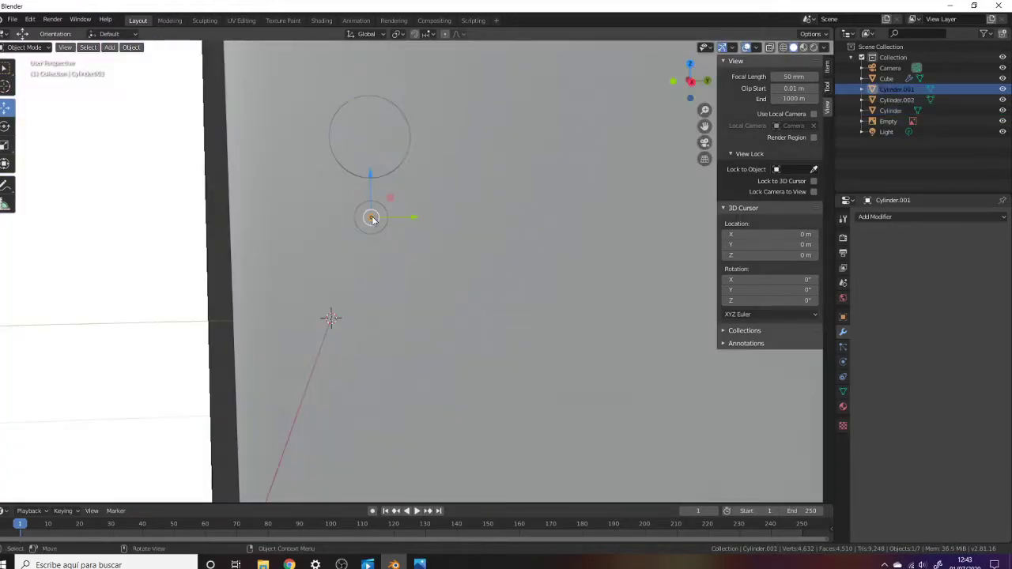
{"action": "left_click", "coordinate": [371, 116]}
{"action": "scroll", "coordinate": [340, 169], "scroll_direction": "down", "scroll_amount": 3}
{"action": "scroll", "coordinate": [350, 149], "scroll_direction": "up", "scroll_amount": 3}
{"action": "scroll", "coordinate": [396, 242], "scroll_direction": "down", "scroll_amount": 3}
{"action": "key", "text": "s"}
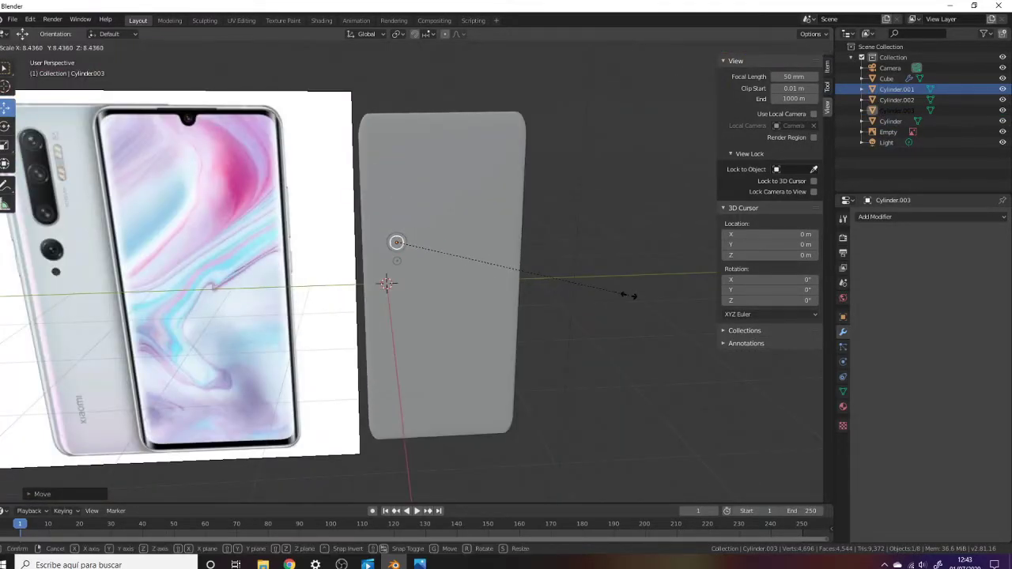
{"action": "left_click", "coordinate": [632, 296]}
{"action": "scroll", "coordinate": [409, 256], "scroll_direction": "up", "scroll_amount": 2}
{"action": "scroll", "coordinate": [410, 257], "scroll_direction": "up", "scroll_amount": 2}
{"action": "scroll", "coordinate": [410, 256], "scroll_direction": "down", "scroll_amount": 3}
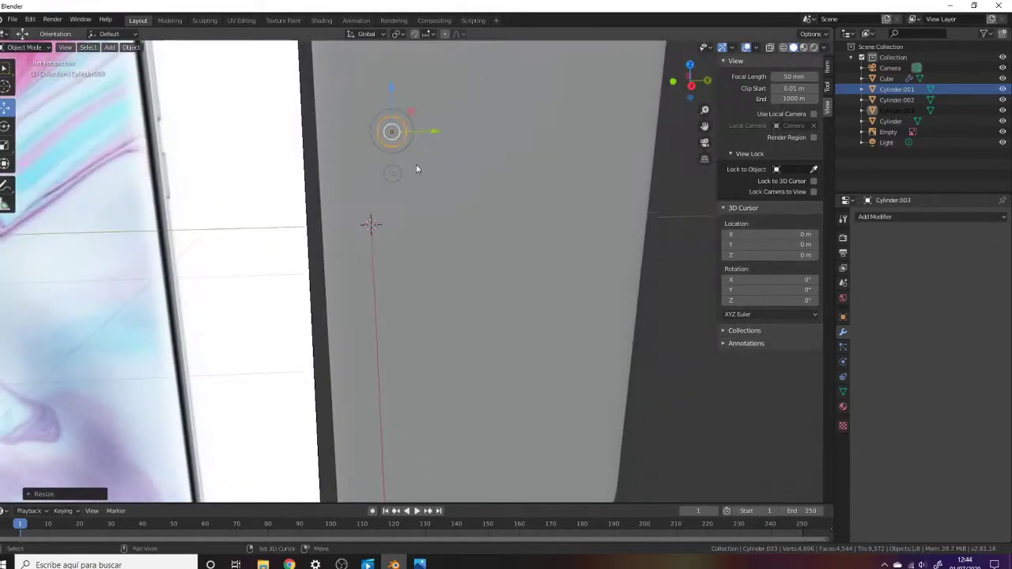
{"action": "scroll", "coordinate": [415, 163], "scroll_direction": "up", "scroll_amount": 3}
{"action": "scroll", "coordinate": [379, 205], "scroll_direction": "down", "scroll_amount": 3}
{"action": "key", "text": "g"}
{"action": "left_click", "coordinate": [428, 230]}
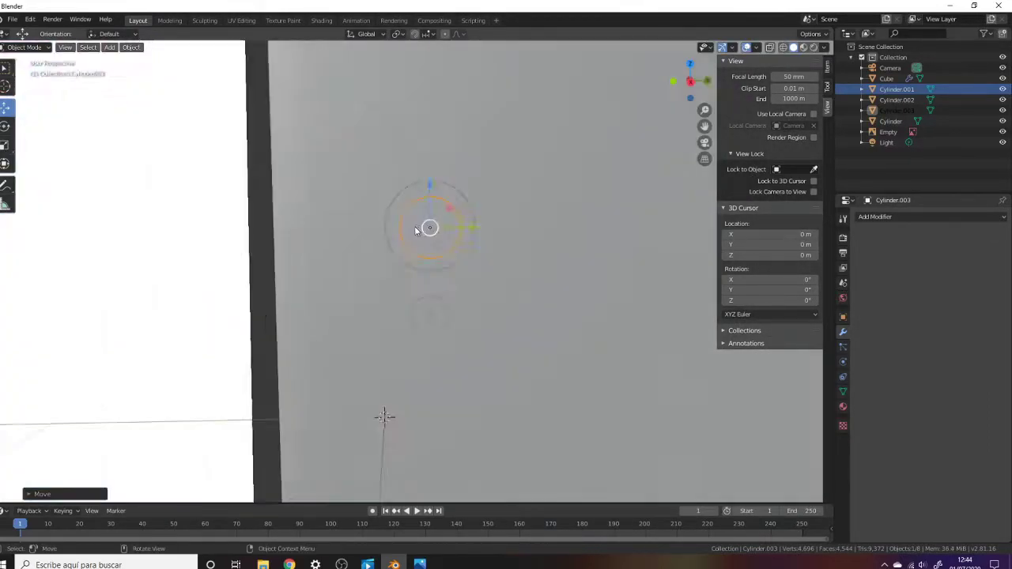
Add a torus at the origin with a 1 m major radius and 0.25 m minor radius.
{"action": "scroll", "coordinate": [427, 237], "scroll_direction": "up", "scroll_amount": 2}
{"action": "scroll", "coordinate": [427, 253], "scroll_direction": "down", "scroll_amount": 3}
{"action": "scroll", "coordinate": [428, 276], "scroll_direction": "up", "scroll_amount": 2}
{"action": "scroll", "coordinate": [427, 276], "scroll_direction": "up", "scroll_amount": 4}
{"action": "key", "text": "Delete"}
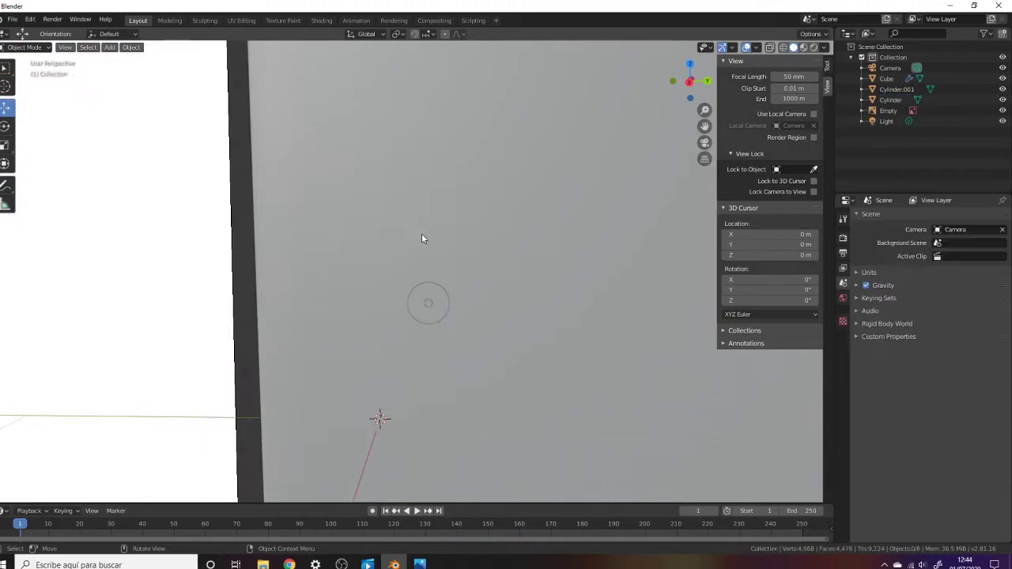
{"action": "scroll", "coordinate": [422, 237], "scroll_direction": "down", "scroll_amount": 6}
{"action": "key", "text": "shift+a"}
{"action": "left_click", "coordinate": [339, 341]}
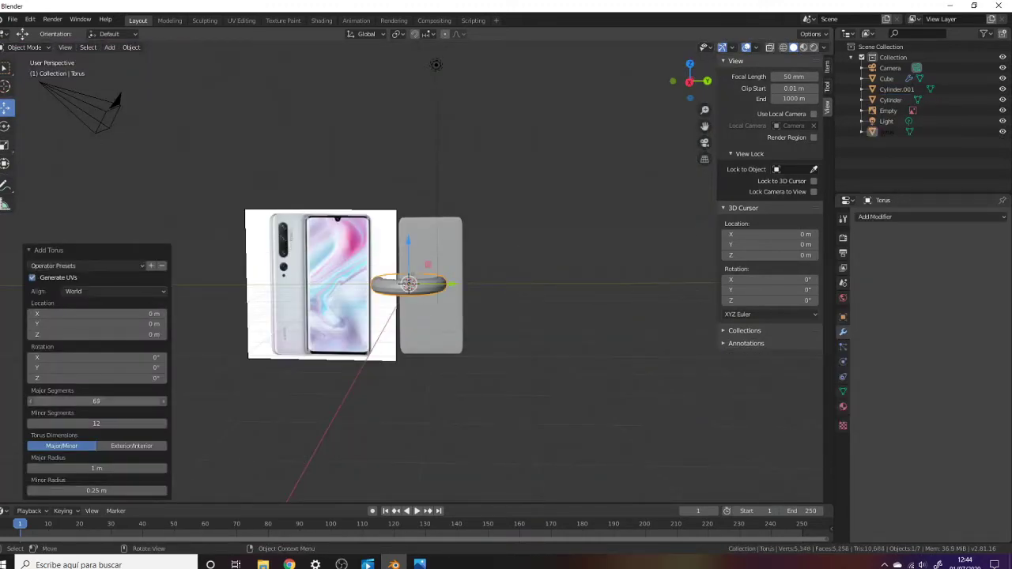
Raise the torus major and minor segments to 165 × 173 for a smoother ring.
{"action": "key", "text": "KP_Decimal"}
{"action": "key", "text": "shift+space"}
{"action": "key", "text": "r"}
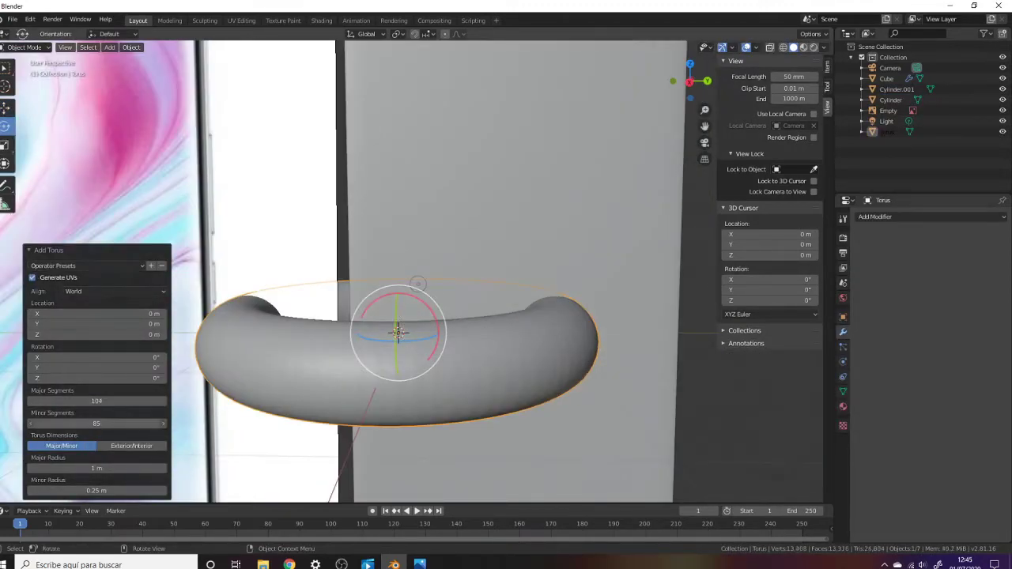
{"action": "left_click_drag", "start_coordinate": [96, 422], "coordinate": [150, 423]}
{"action": "left_click_drag", "start_coordinate": [97, 401], "coordinate": [126, 400]}
{"action": "scroll", "coordinate": [397, 332], "scroll_direction": "down", "scroll_amount": 3}
{"action": "key", "text": "shift+space"}
{"action": "key", "text": "g"}
{"action": "left_click", "coordinate": [843, 316]}
Stand the torus upright by rotating it 90° on X and 90° on Z.
{"action": "key", "text": "r"}
{"action": "key", "text": "x"}
{"action": "key", "text": "9"}
{"action": "key", "text": "0"}
{"action": "key", "text": "Return"}
{"action": "key", "text": "r"}
{"action": "key", "text": "z"}
{"action": "key", "text": "9"}
{"action": "key", "text": "0"}
{"action": "key", "text": "Return"}
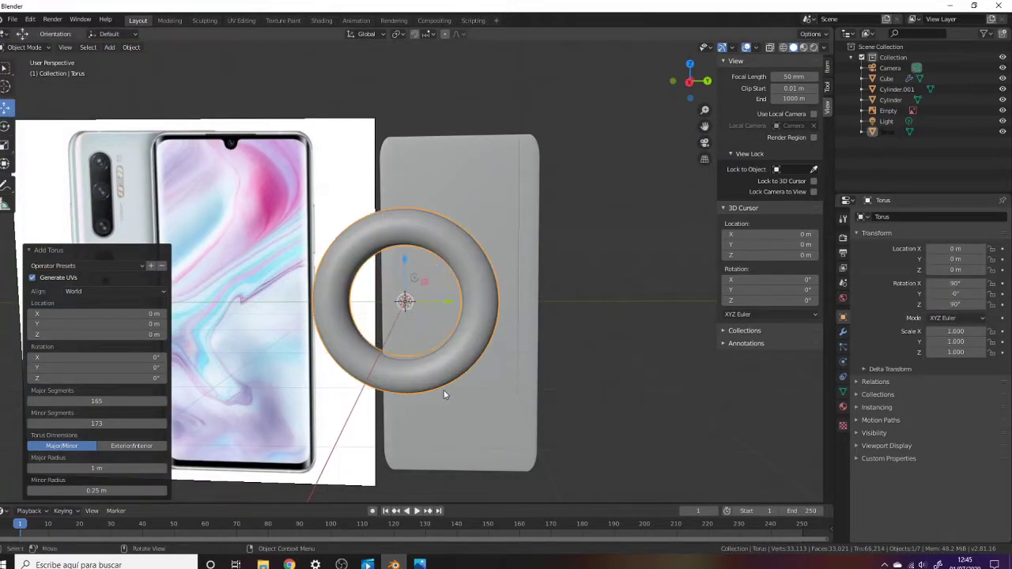
Shrink the torus to 0.086 scale and move it onto the phone back.
{"action": "middle_click_drag", "start_coordinate": [444, 395], "coordinate": [392, 70]}
{"action": "key", "text": "s"}
{"action": "left_click", "coordinate": [413, 239]}
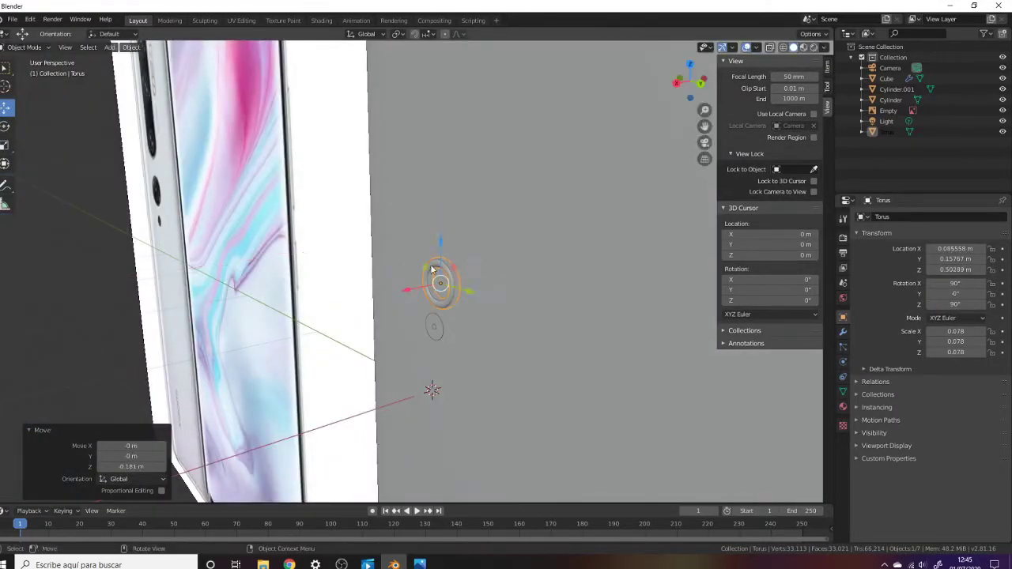
{"action": "mouse_move", "coordinate": [432, 268]}
{"action": "middle_mouse_down"}
{"action": "mouse_move", "coordinate": [276, 298]}
{"action": "mouse_move", "coordinate": [404, 228]}
{"action": "middle_mouse_up"}
{"action": "key", "text": "g"}
{"action": "key", "text": "y"}
{"action": "left_click", "coordinate": [277, 298]}
{"action": "key", "text": "g"}
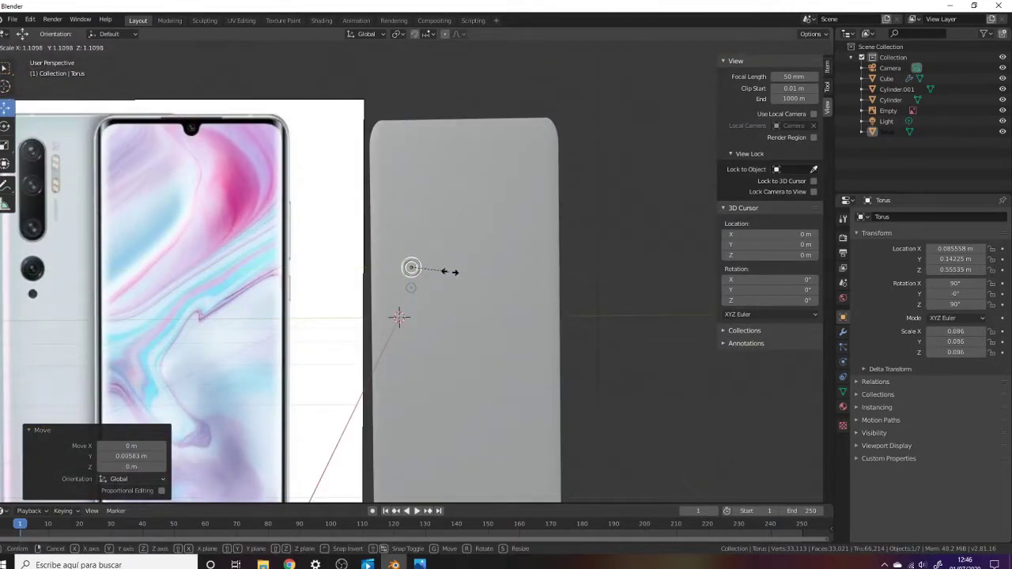
Duplicate the small lens cylinder into the torus ring as Cylinder.002.
{"action": "scroll", "coordinate": [443, 275], "scroll_direction": "up", "scroll_amount": 3}
{"action": "left_click", "coordinate": [399, 271]}
{"action": "key", "text": "shift+d"}
{"action": "left_click", "coordinate": [404, 253]}
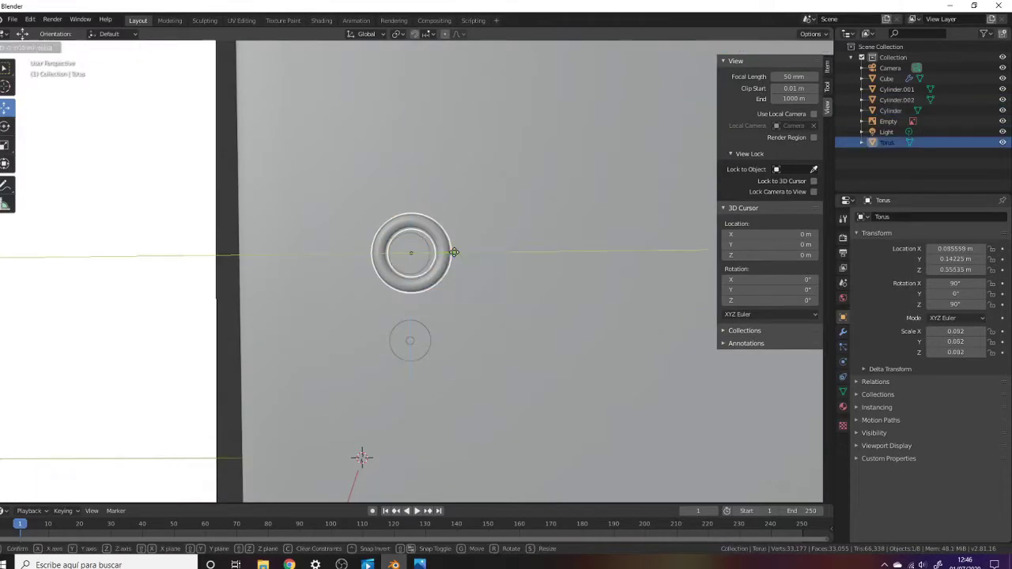
{"action": "key", "text": "g"}
{"action": "key", "text": "y"}
{"action": "left_click", "coordinate": [413, 267]}
{"action": "left_click", "coordinate": [413, 267]}
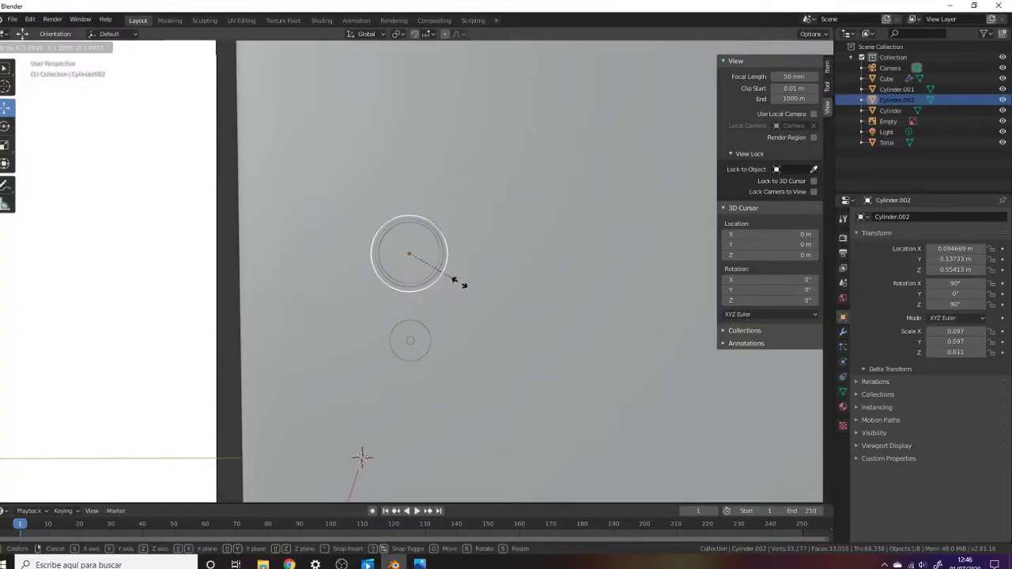
Scale Cylinder.002 to 0.113 × 0.113 × 0.006 so it fills the ring, and check the lens from several angles.
{"action": "middle_click_drag", "start_coordinate": [459, 277], "coordinate": [445, 260]}
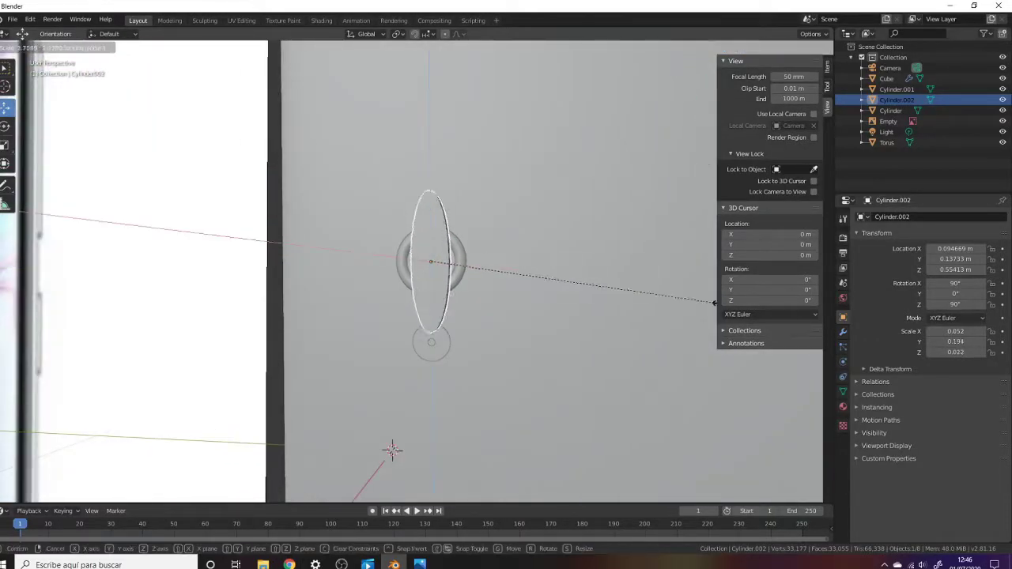
{"action": "key", "text": "Escape"}
{"action": "key", "text": "s"}
{"action": "left_click", "coordinate": [565, 281]}
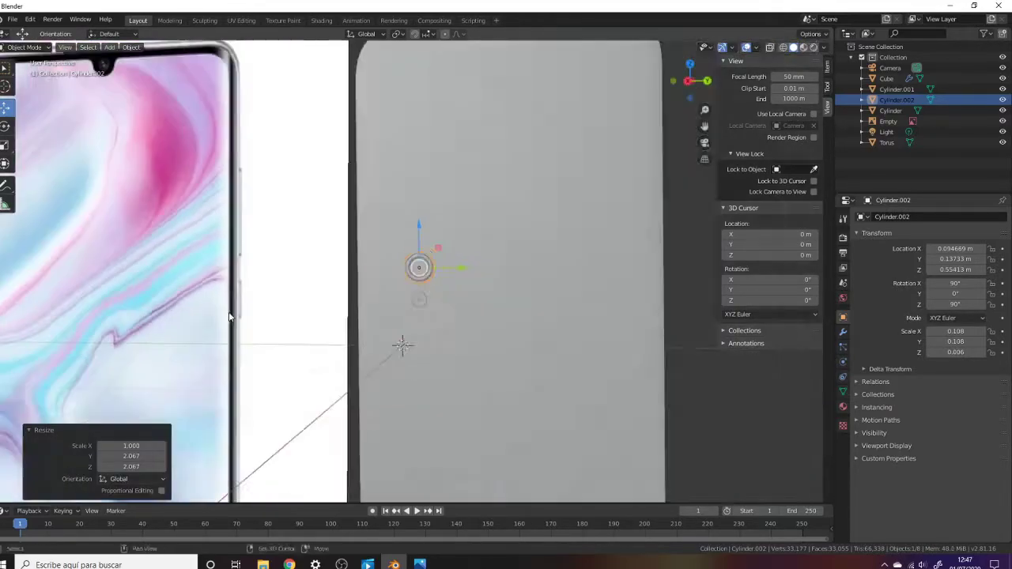
{"action": "mouse_move", "coordinate": [565, 281]}
{"action": "middle_mouse_down"}
{"action": "mouse_move", "coordinate": [575, 279]}
{"action": "mouse_move", "coordinate": [358, 344]}
{"action": "middle_mouse_up"}
{"action": "key", "text": "alt+a"}
{"action": "scroll", "coordinate": [575, 279], "scroll_direction": "down", "scroll_amount": 5}
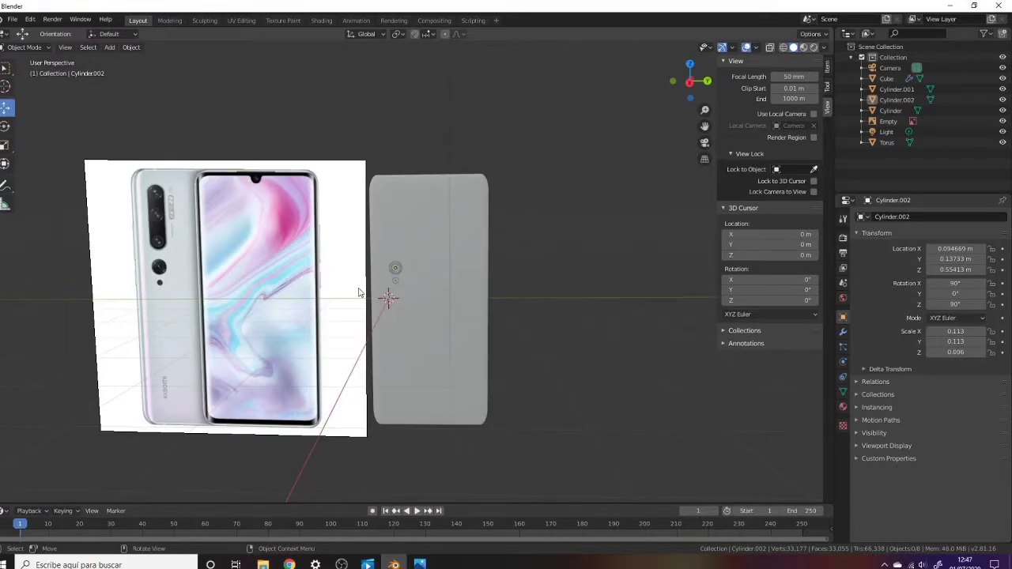
{"action": "scroll", "coordinate": [358, 344], "scroll_direction": "up", "scroll_amount": 2}
{"action": "scroll", "coordinate": [417, 339], "scroll_direction": "up", "scroll_amount": 2}
{"action": "scroll", "coordinate": [413, 315], "scroll_direction": "down", "scroll_amount": 1}
{"action": "scroll", "coordinate": [413, 315], "scroll_direction": "down", "scroll_amount": 2}
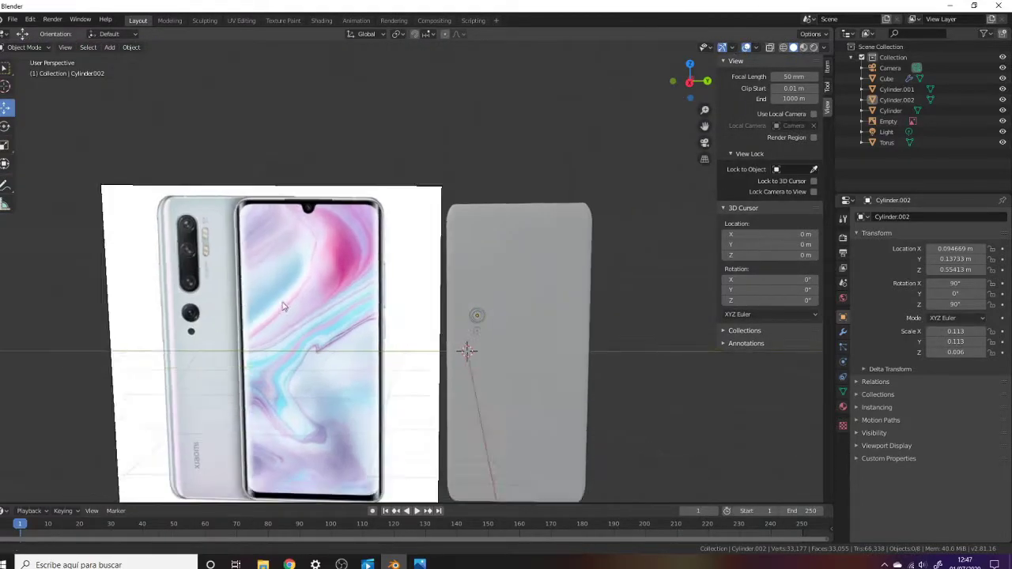
{"action": "middle_click_drag", "start_coordinate": [413, 315], "coordinate": [354, 257]}
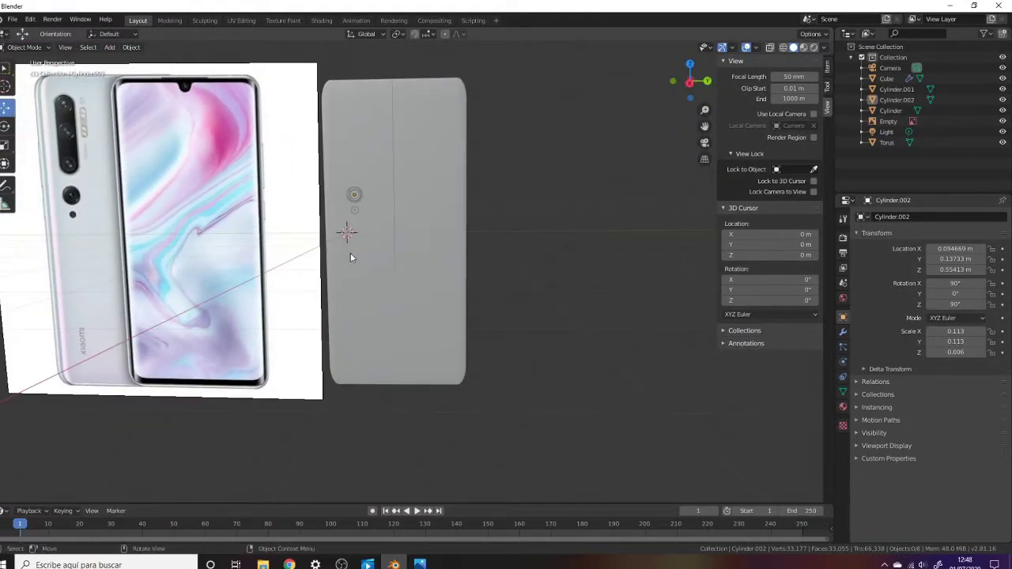
{"action": "middle_click_drag", "start_coordinate": [363, 249], "coordinate": [598, 238]}
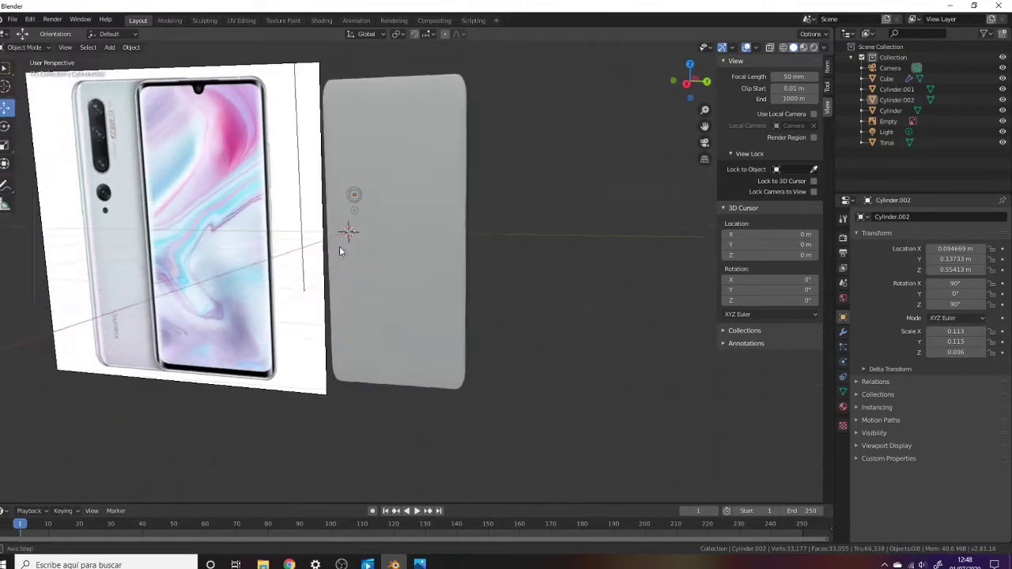
Duplicate the lens disc Cylinder.002 and raise the copy higher on the phone body.
{"action": "right_click", "coordinate": [323, 181]}
{"action": "mouse_move", "coordinate": [323, 180]}
{"action": "middle_mouse_down"}
{"action": "mouse_move", "coordinate": [163, 255]}
{"action": "mouse_move", "coordinate": [335, 283]}
{"action": "mouse_move", "coordinate": [176, 276]}
{"action": "mouse_move", "coordinate": [335, 269]}
{"action": "middle_mouse_up"}
{"action": "scroll", "coordinate": [334, 269], "scroll_direction": "up", "scroll_amount": 4}
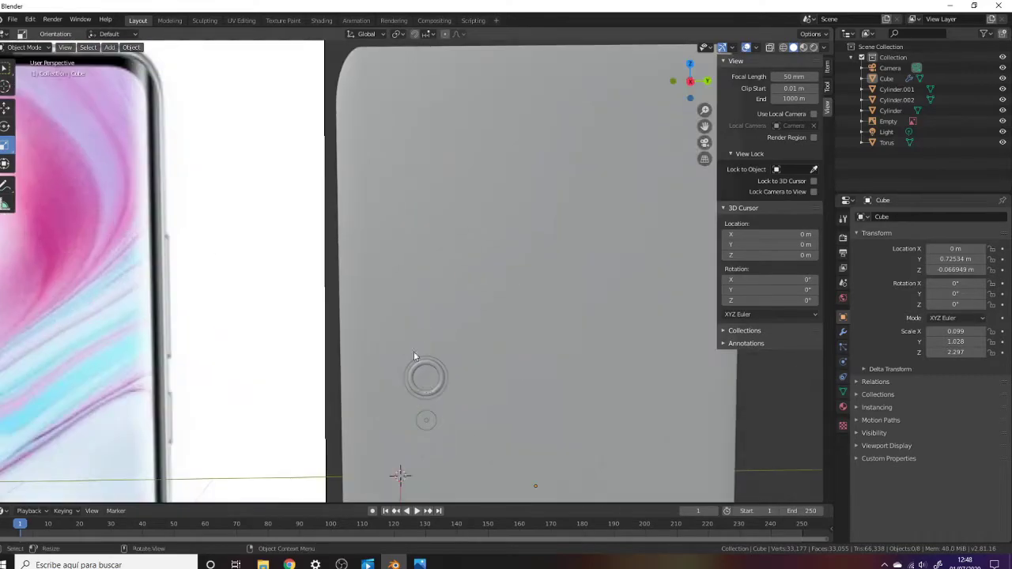
{"action": "scroll", "coordinate": [413, 351], "scroll_direction": "down", "scroll_amount": 3}
{"action": "left_click", "coordinate": [414, 314]}
{"action": "key", "text": "shift+d"}
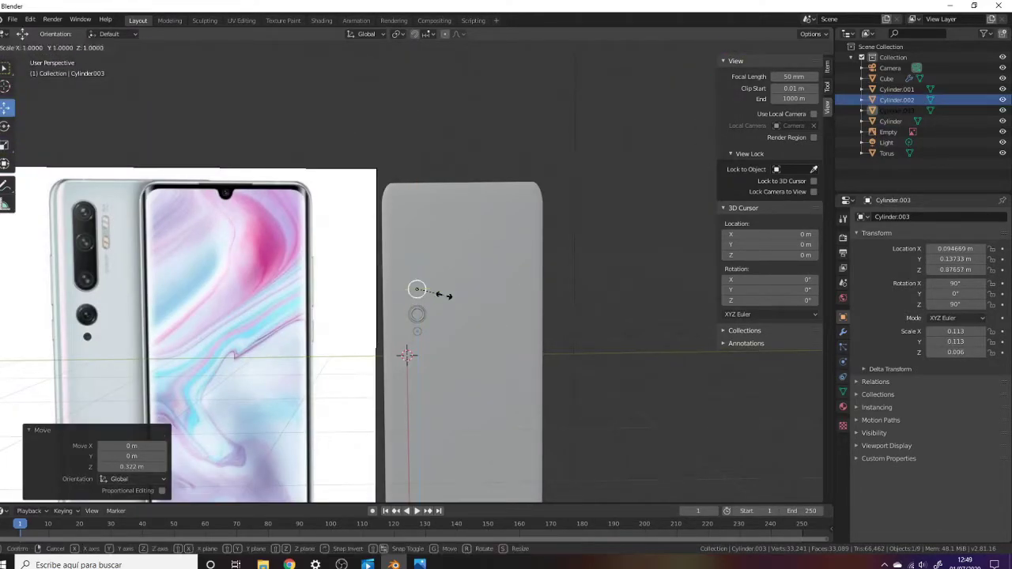
{"action": "left_click_drag", "start_coordinate": [417, 241], "coordinate": [416, 234]}
{"action": "mouse_move", "coordinate": [417, 234]}
{"action": "middle_mouse_down"}
{"action": "mouse_move", "coordinate": [474, 237]}
{"action": "mouse_move", "coordinate": [417, 237]}
{"action": "middle_mouse_up"}
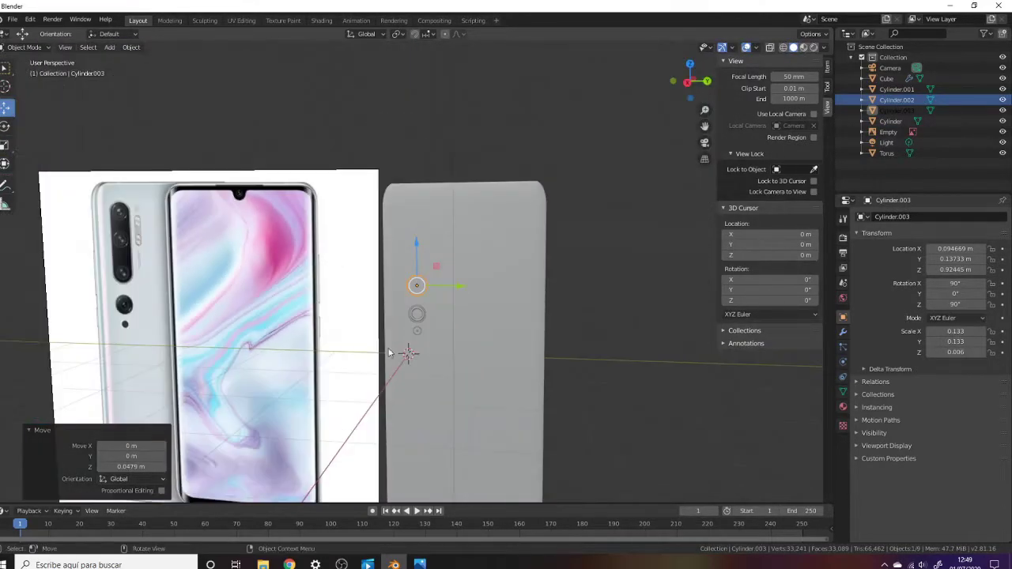
{"action": "scroll", "coordinate": [427, 316], "scroll_direction": "up", "scroll_amount": 4}
{"action": "left_click", "coordinate": [444, 34]}
In Edit Mode, set proportional falloff to Constant and stretch the disc's top vertices upward.
{"action": "key", "text": "Tab"}
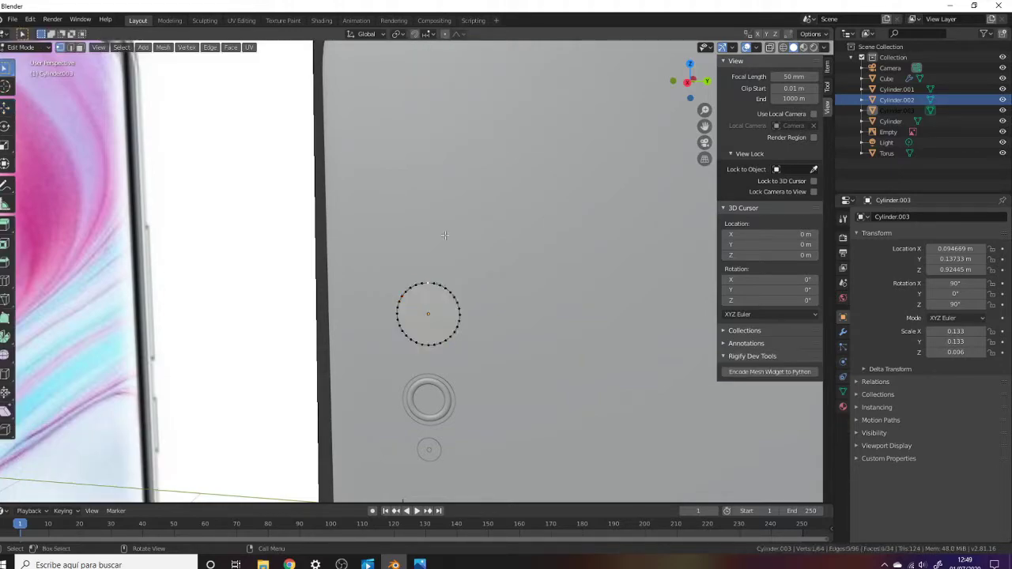
{"action": "right_click", "coordinate": [434, 255]}
{"action": "left_click", "coordinate": [456, 34]}
{"action": "left_click", "coordinate": [458, 140]}
{"action": "key", "text": "g"}
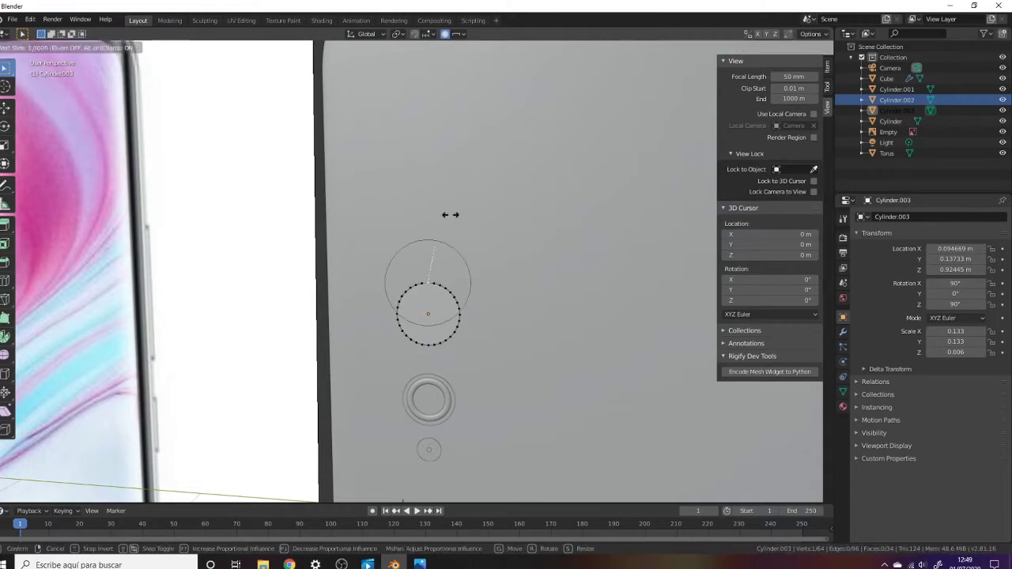
{"action": "left_click", "coordinate": [458, 70]}
Stretch the vertices further vertically into a tall pill shape.
{"action": "scroll", "coordinate": [452, 193], "scroll_direction": "down", "scroll_amount": 5}
{"action": "scroll", "coordinate": [447, 198], "scroll_direction": "up", "scroll_amount": 4}
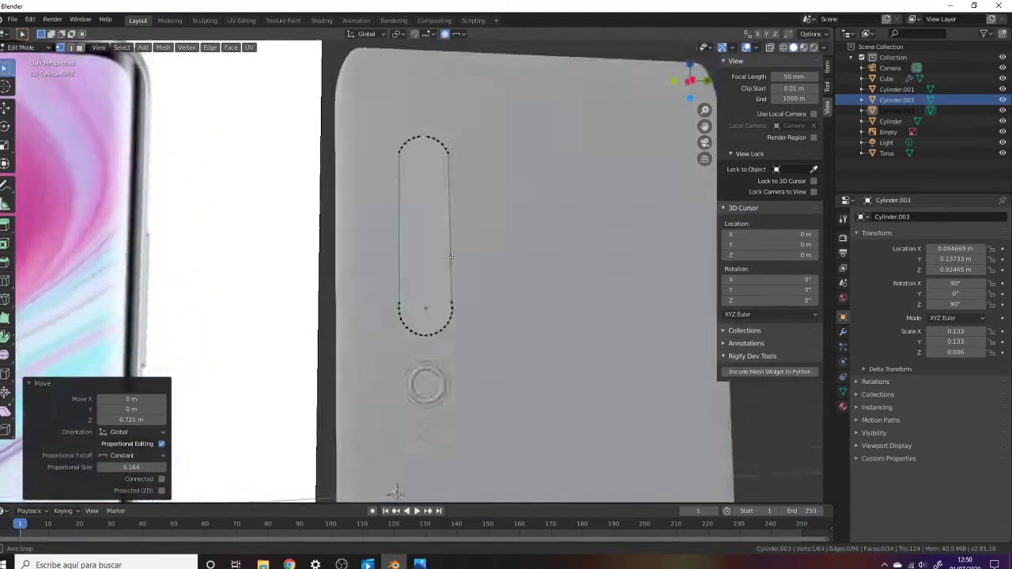
{"action": "scroll", "coordinate": [447, 238], "scroll_direction": "down", "scroll_amount": 2}
{"action": "scroll", "coordinate": [445, 282], "scroll_direction": "up", "scroll_amount": 2}
{"action": "key", "text": "g"}
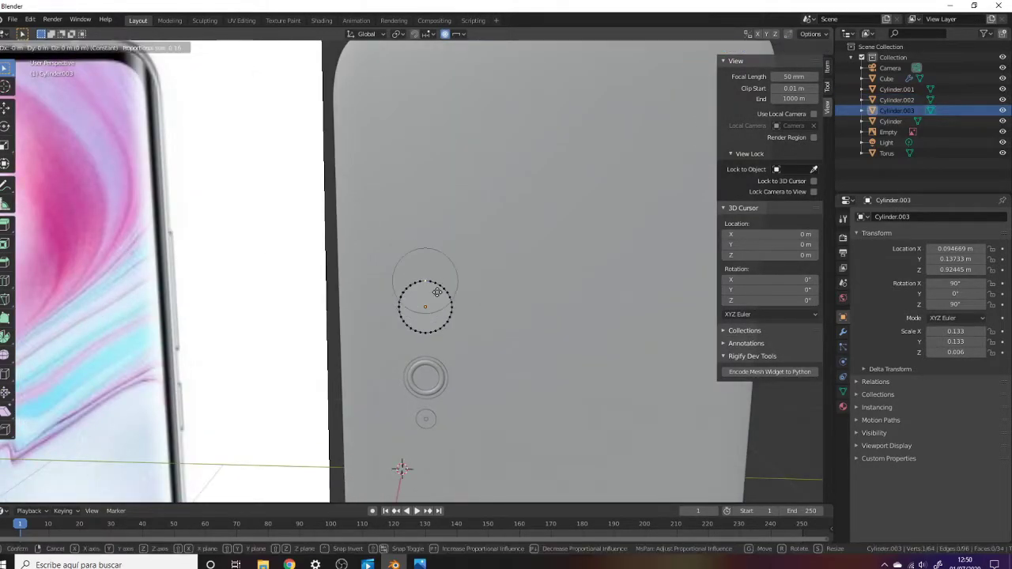
{"action": "left_click", "coordinate": [439, 180]}
{"action": "scroll", "coordinate": [539, 245], "scroll_direction": "down", "scroll_amount": 2}
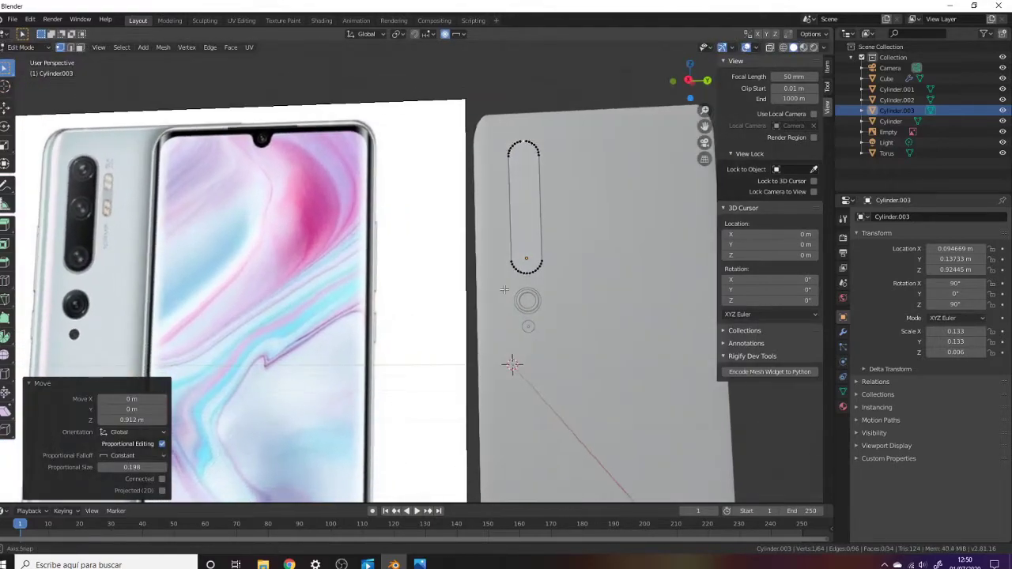
{"action": "key", "text": "g"}
{"action": "key", "text": "z"}
Back in Object Mode, raise the pill module along Z to 0.99165.
{"action": "key", "text": "Tab"}
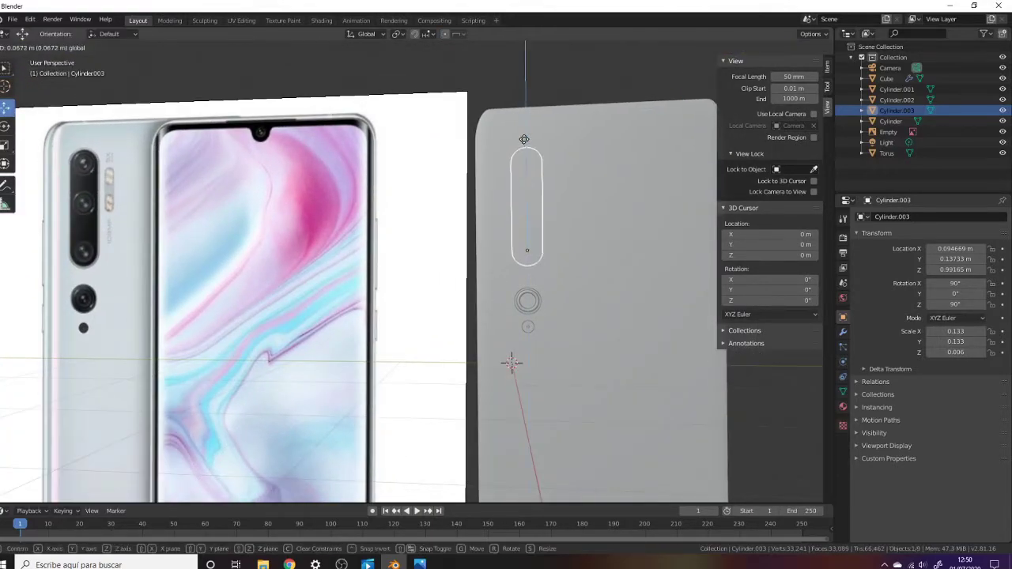
{"action": "key", "text": "g"}
{"action": "key", "text": "z"}
{"action": "left_click", "coordinate": [188, 292]}
{"action": "scroll", "coordinate": [187, 292], "scroll_direction": "up", "scroll_amount": 4}
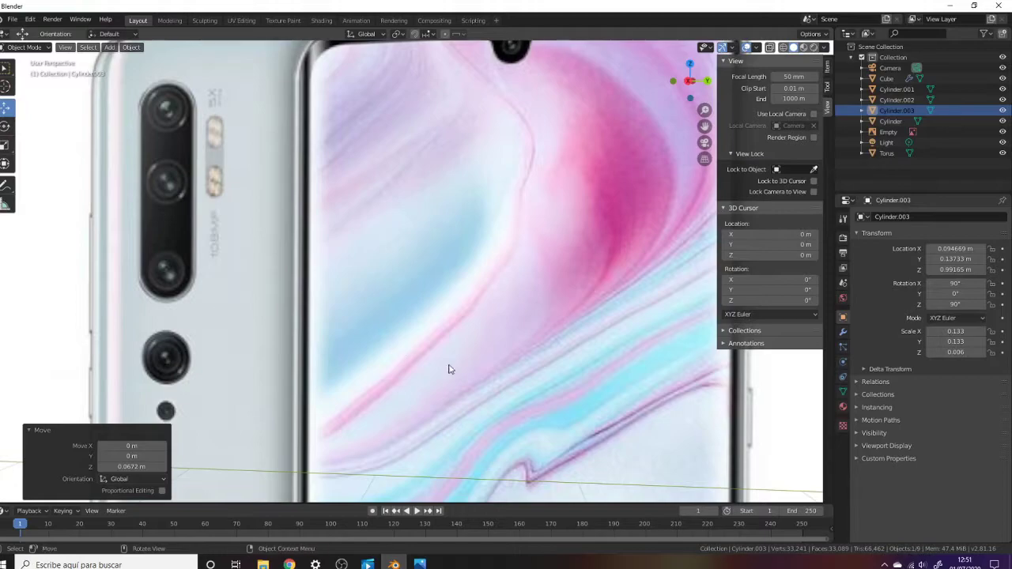
{"action": "scroll", "coordinate": [448, 369], "scroll_direction": "down", "scroll_amount": 1}
{"action": "scroll", "coordinate": [443, 364], "scroll_direction": "down", "scroll_amount": 3}
{"action": "scroll", "coordinate": [504, 296], "scroll_direction": "up", "scroll_amount": 1}
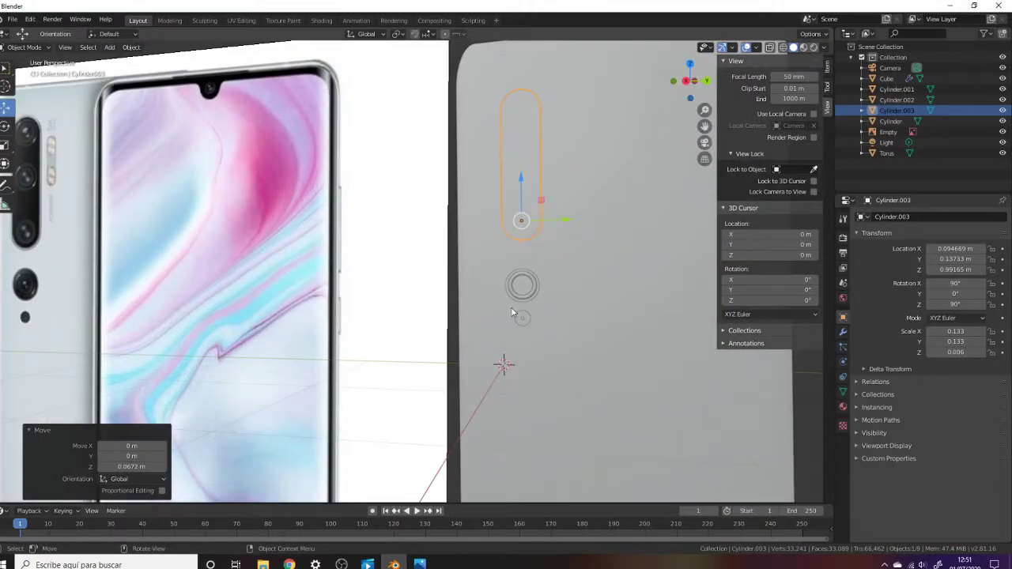
Duplicate the lens ring and inner disc and place the copy inside the pill module.
{"action": "left_click", "coordinate": [514, 298]}
{"action": "left_click", "coordinate": [530, 299], "text": "shift"}
{"action": "key", "text": "shift+d"}
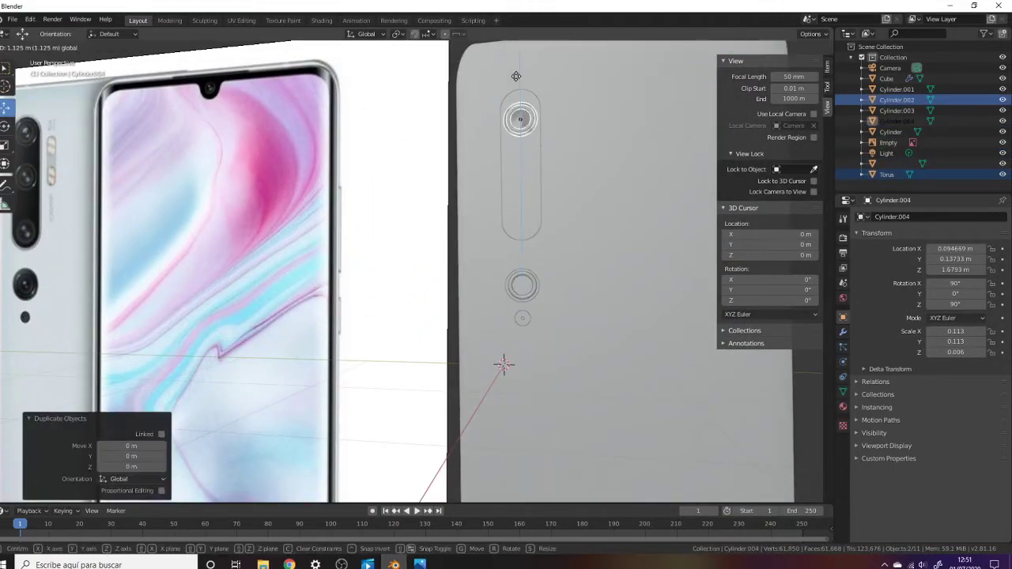
{"action": "left_click", "coordinate": [516, 76]}
{"action": "middle_click_drag", "start_coordinate": [515, 76], "coordinate": [466, 269]}
{"action": "scroll", "coordinate": [467, 272], "scroll_direction": "up", "scroll_amount": 2}
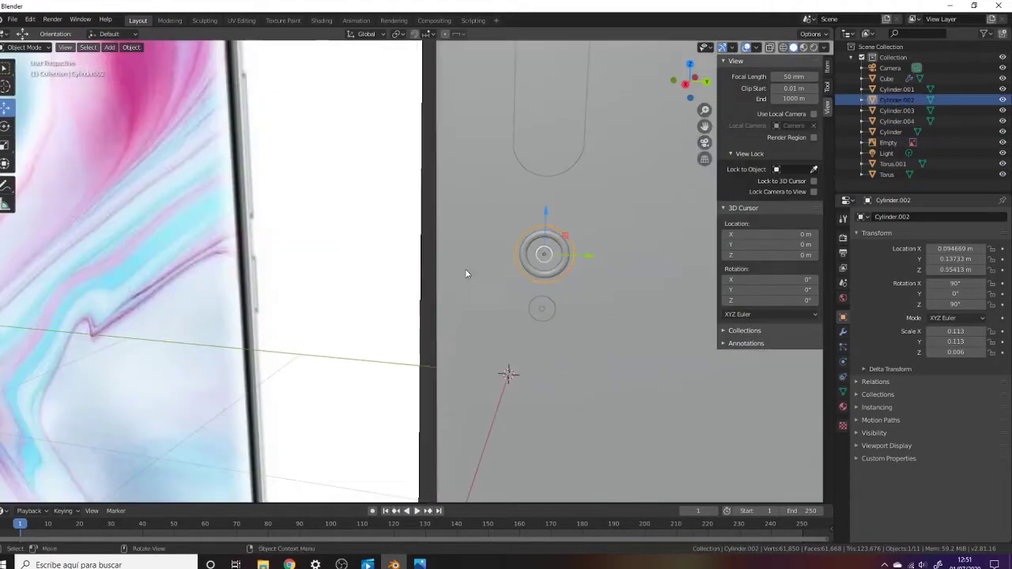
{"action": "scroll", "coordinate": [467, 274], "scroll_direction": "down", "scroll_amount": 3}
Duplicate the lens ring again, then delete the two objects and undo the deletion.
{"action": "key", "text": "shift+d"}
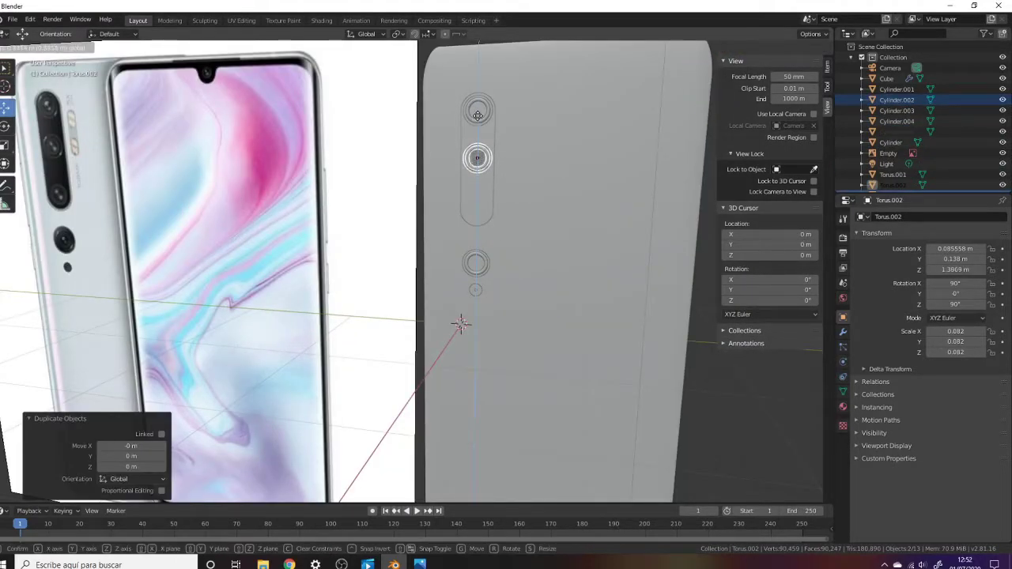
{"action": "left_click", "coordinate": [478, 115]}
{"action": "key", "text": "x"}
{"action": "left_click", "coordinate": [474, 158]}
{"action": "key", "text": "ctrl+z"}
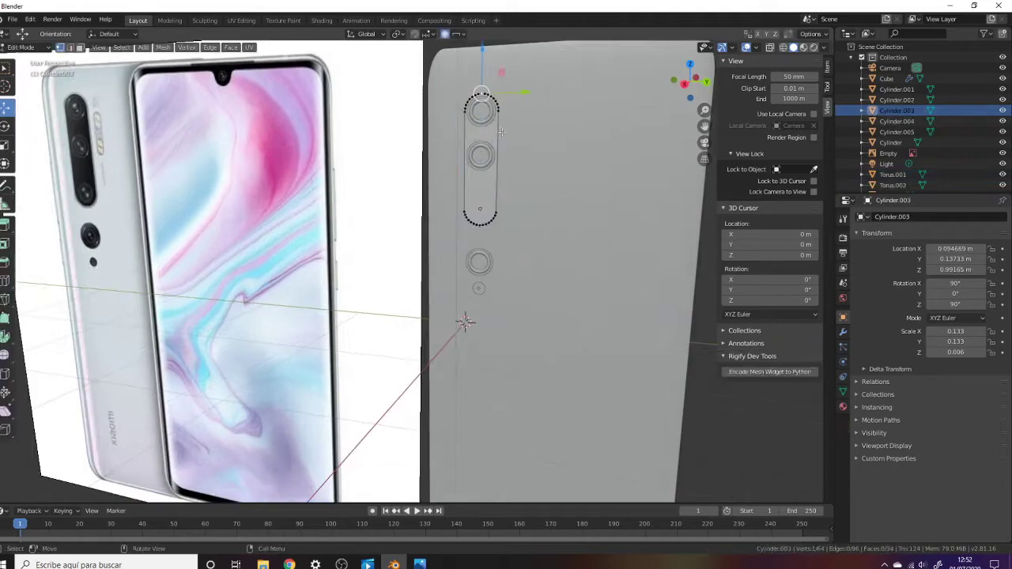
{"action": "right_click", "coordinate": [497, 490]}
Reposition a lens cylinder and its ring vertically, then duplicate the cylinder lower down.
{"action": "left_click", "coordinate": [480, 106]}
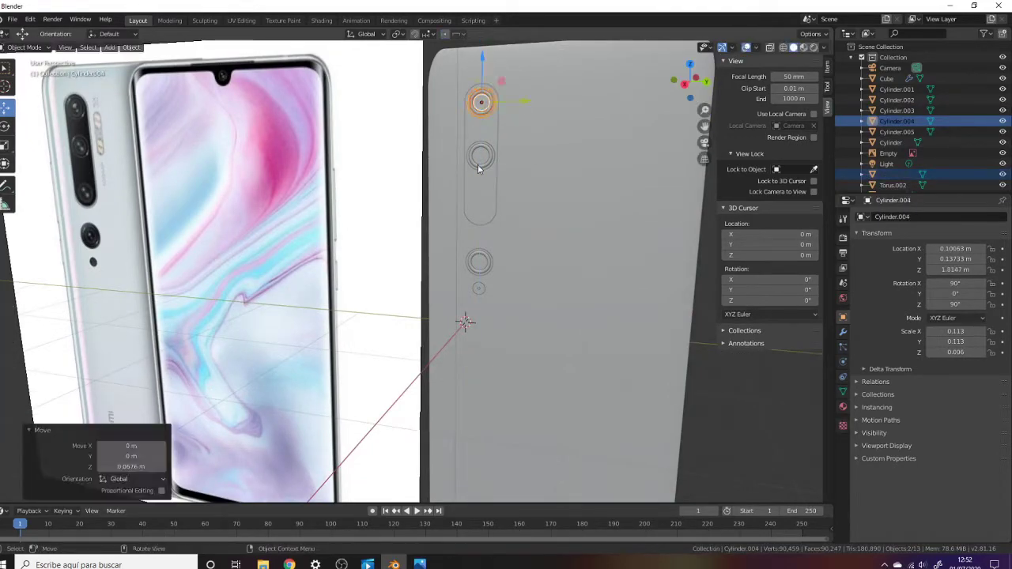
{"action": "left_click", "coordinate": [474, 158]}
{"action": "left_click", "coordinate": [472, 166]}
{"action": "middle_click_drag", "start_coordinate": [478, 204], "coordinate": [479, 266]}
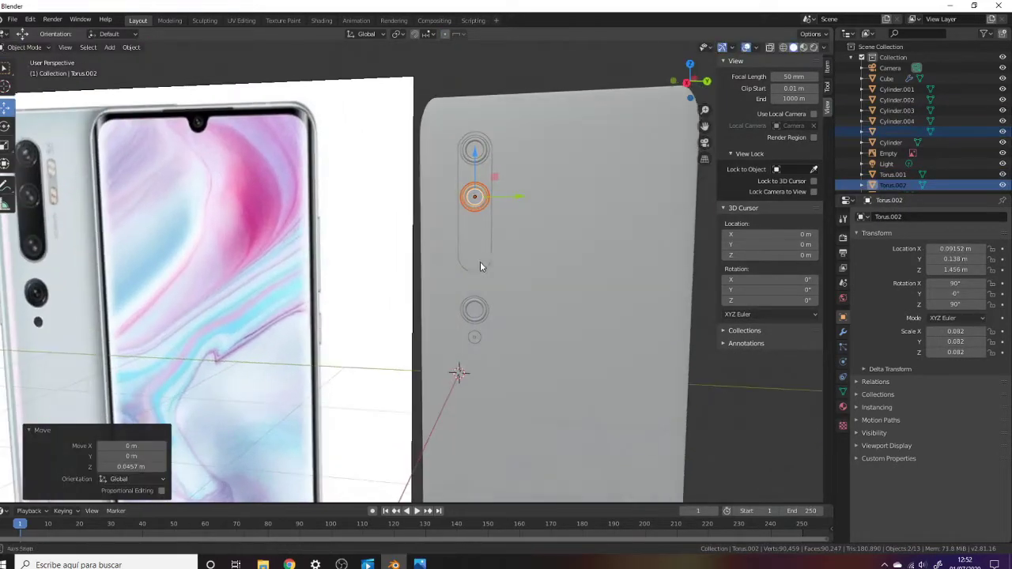
{"action": "key", "text": "shift+d"}
{"action": "key", "text": "z"}
{"action": "left_click", "coordinate": [514, 164]}
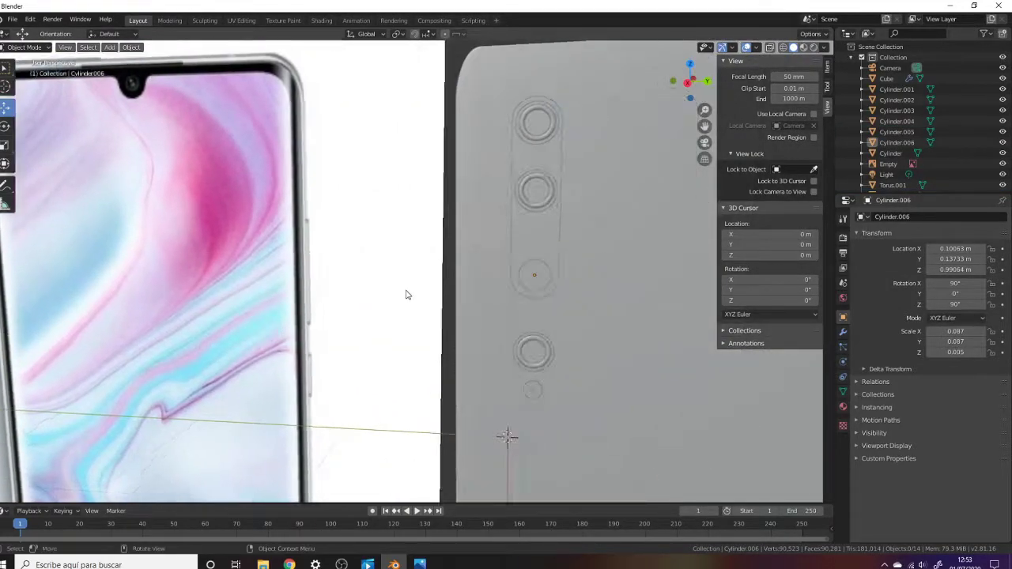
Duplicate the lens capsule, shrink the copy and stretch it lengthwise into a small flash pill.
{"action": "left_click", "coordinate": [505, 277]}
{"action": "key", "text": "shift+d"}
{"action": "key", "text": "s"}
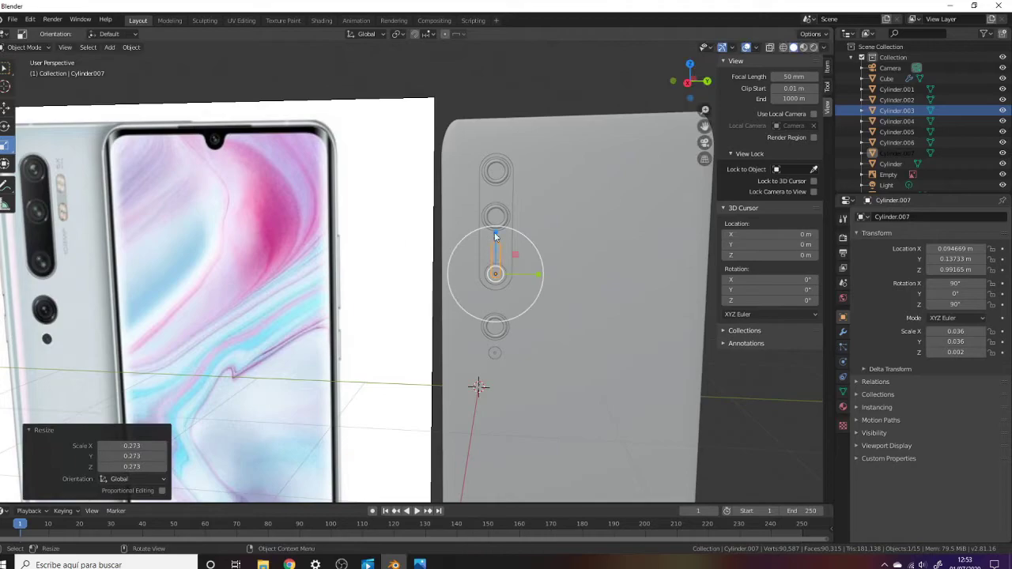
{"action": "scroll", "coordinate": [557, 293], "scroll_direction": "up", "scroll_amount": 3}
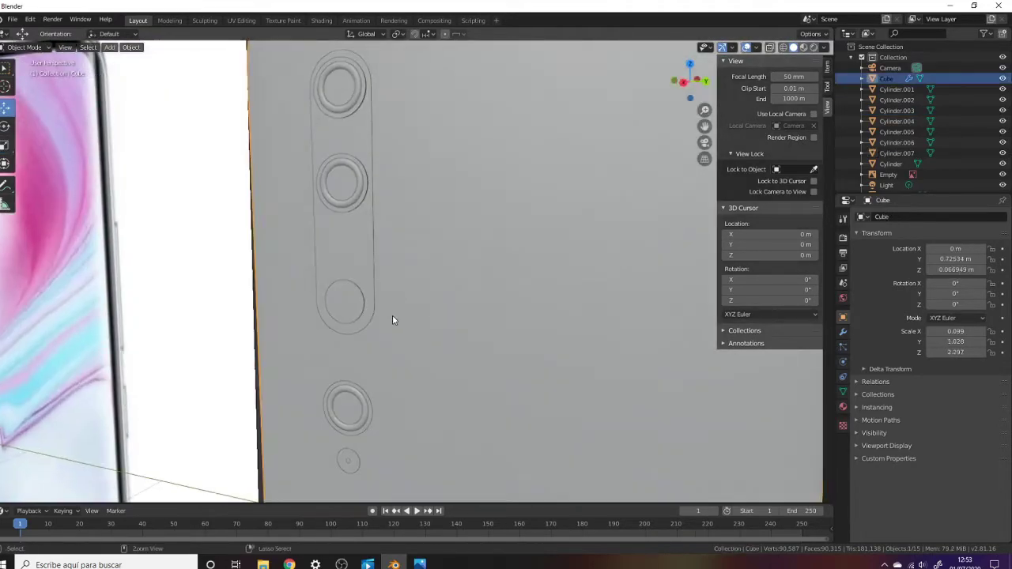
{"action": "left_click", "coordinate": [392, 315]}
{"action": "scroll", "coordinate": [355, 329], "scroll_direction": "up", "scroll_amount": 2}
{"action": "key", "text": "s"}
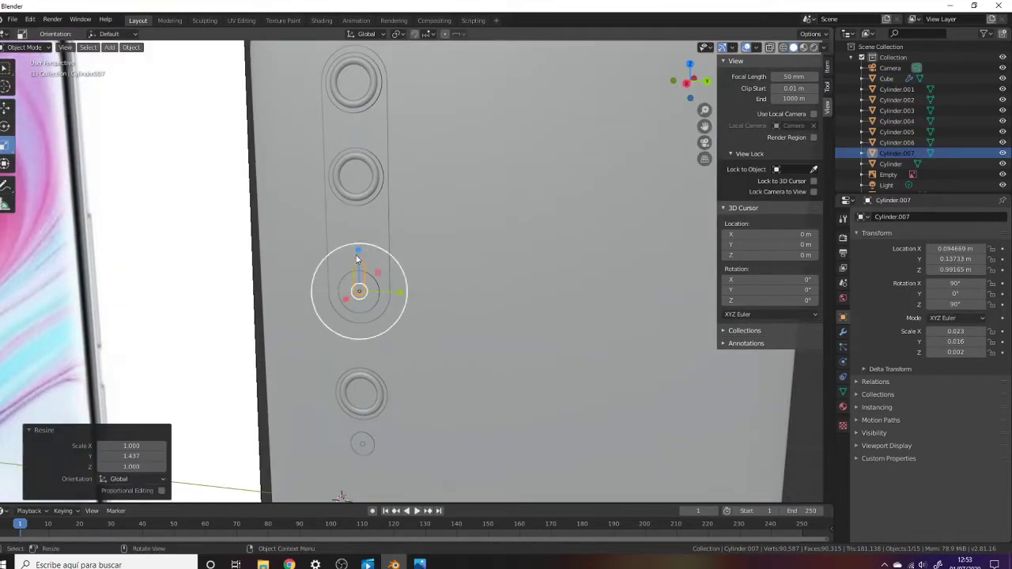
{"action": "scroll", "coordinate": [357, 258], "scroll_direction": "down", "scroll_amount": 3}
{"action": "middle_click_drag", "start_coordinate": [357, 259], "coordinate": [532, 323]}
{"action": "scroll", "coordinate": [340, 270], "scroll_direction": "up", "scroll_amount": 3}
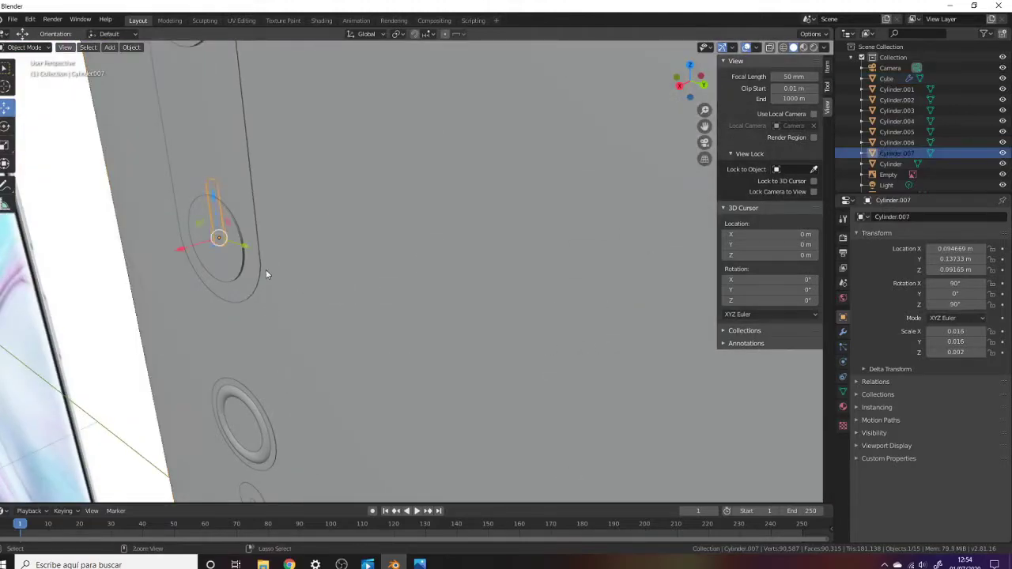
Duplicate the flash pill, move the copy beside the lenses and resize it.
{"action": "key", "text": "shift+d"}
{"action": "mouse_move", "coordinate": [247, 233]}
{"action": "middle_mouse_down"}
{"action": "mouse_move", "coordinate": [508, 309]}
{"action": "mouse_move", "coordinate": [485, 268]}
{"action": "middle_mouse_up"}
{"action": "left_click", "coordinate": [495, 252]}
{"action": "scroll", "coordinate": [495, 261], "scroll_direction": "up", "scroll_amount": 3}
{"action": "right_click", "coordinate": [542, 311]}
{"action": "middle_click_drag", "start_coordinate": [541, 311], "coordinate": [255, 229]}
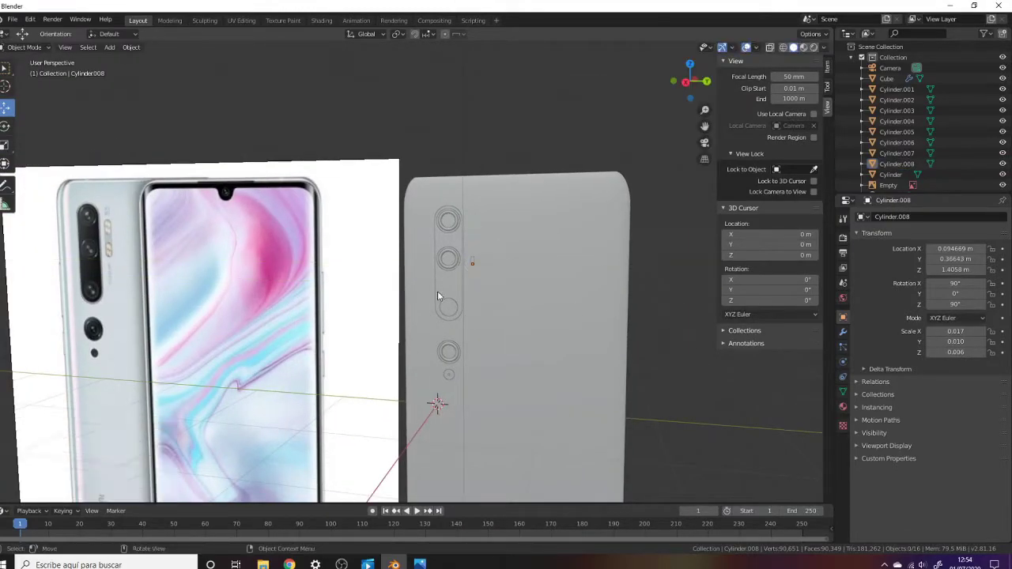
{"action": "key", "text": "s"}
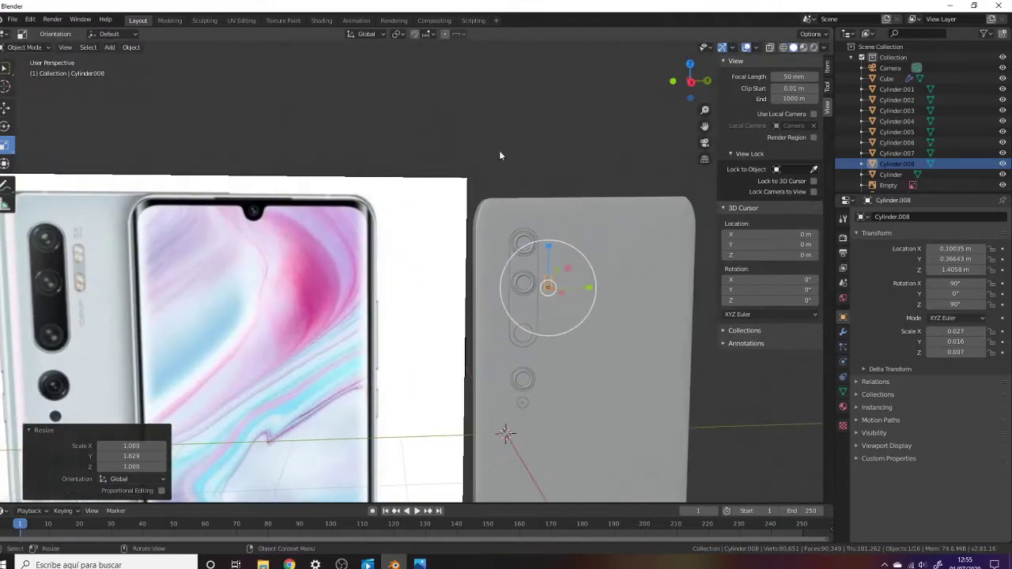
{"action": "left_click", "coordinate": [547, 286]}
{"action": "key", "text": "KP_Decimal"}
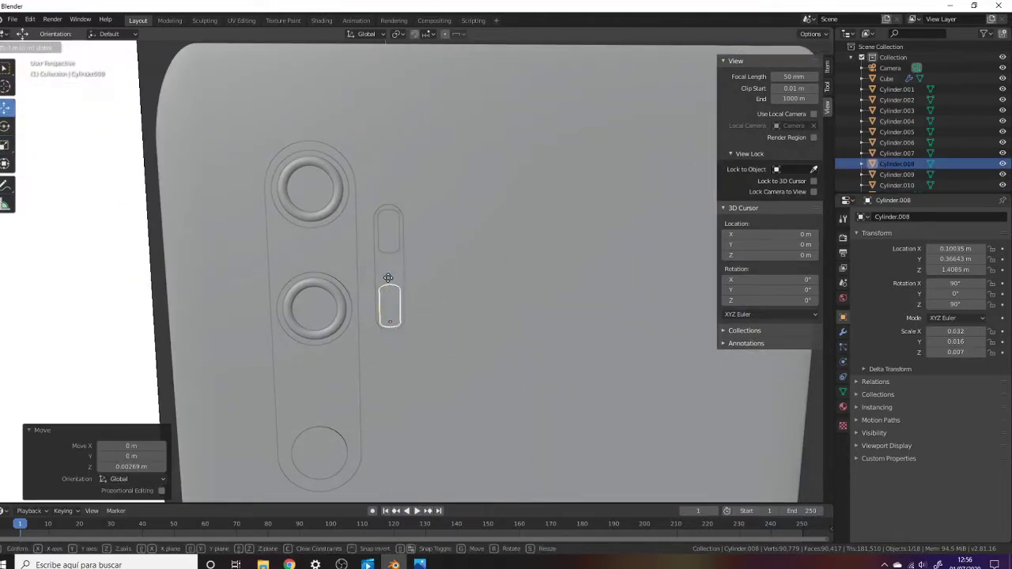
{"action": "key", "text": "alt+a"}
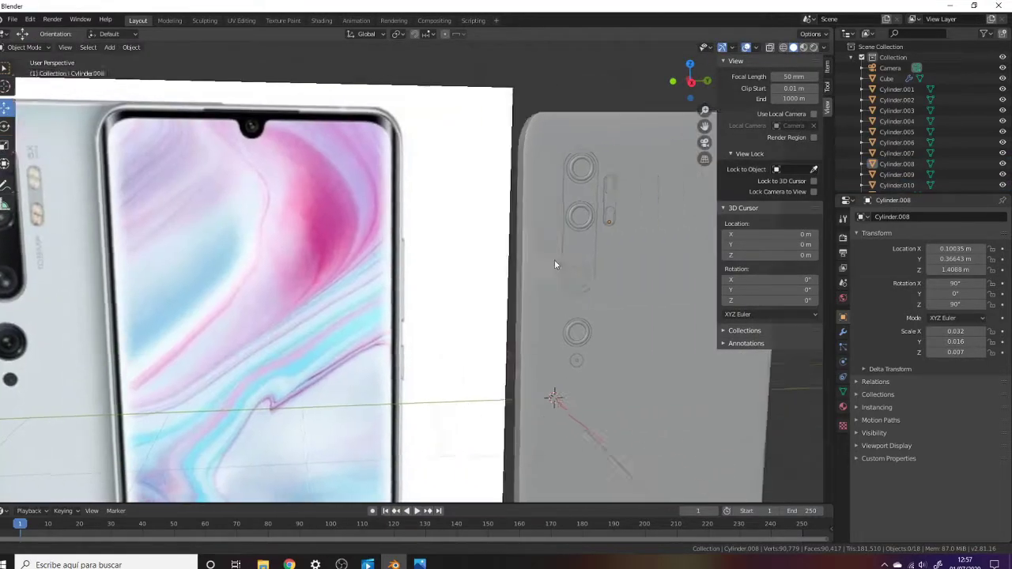
Save the project as mobile.blend.
{"action": "left_click", "coordinate": [12, 19]}
{"action": "left_click", "coordinate": [32, 104]}
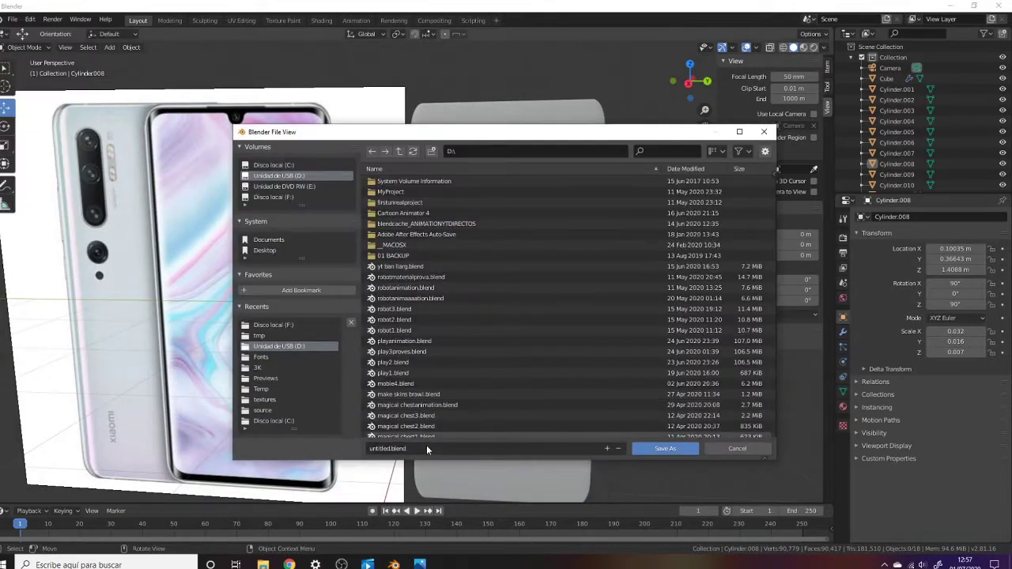
{"action": "key", "text": "Return"}
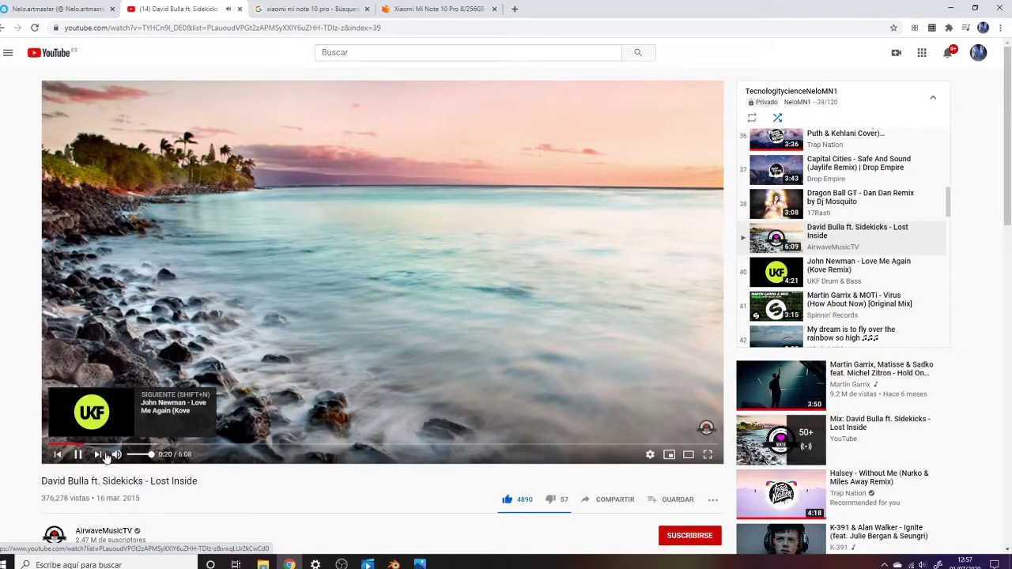
{"action": "left_click", "coordinate": [393, 564]}
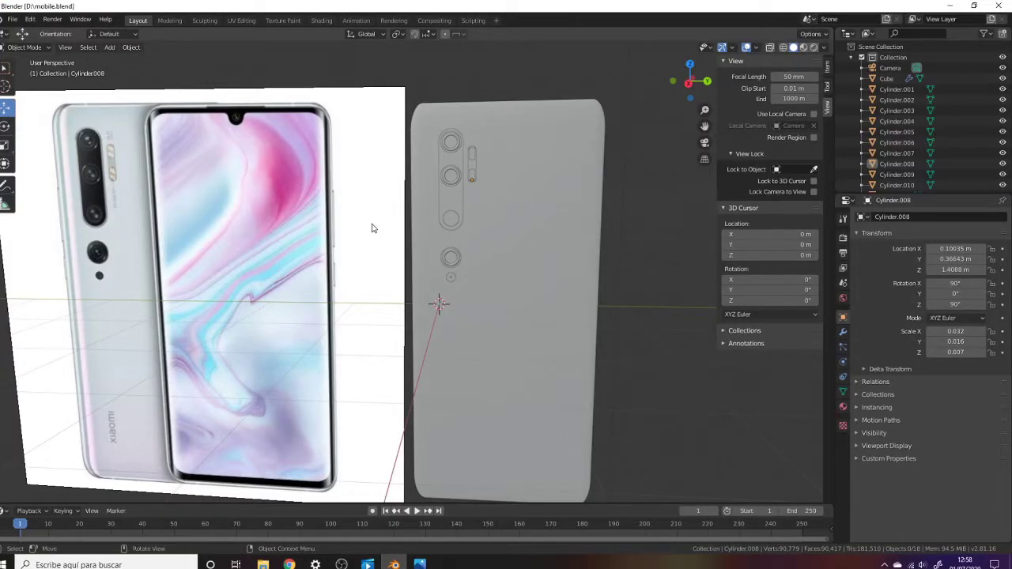
Select the phone body Cube and enter Edit Mode to add loop cuts.
{"action": "left_click", "coordinate": [481, 279]}
{"action": "mouse_move", "coordinate": [481, 280]}
{"action": "middle_mouse_down"}
{"action": "mouse_move", "coordinate": [397, 280]}
{"action": "mouse_move", "coordinate": [397, 290]}
{"action": "middle_mouse_up"}
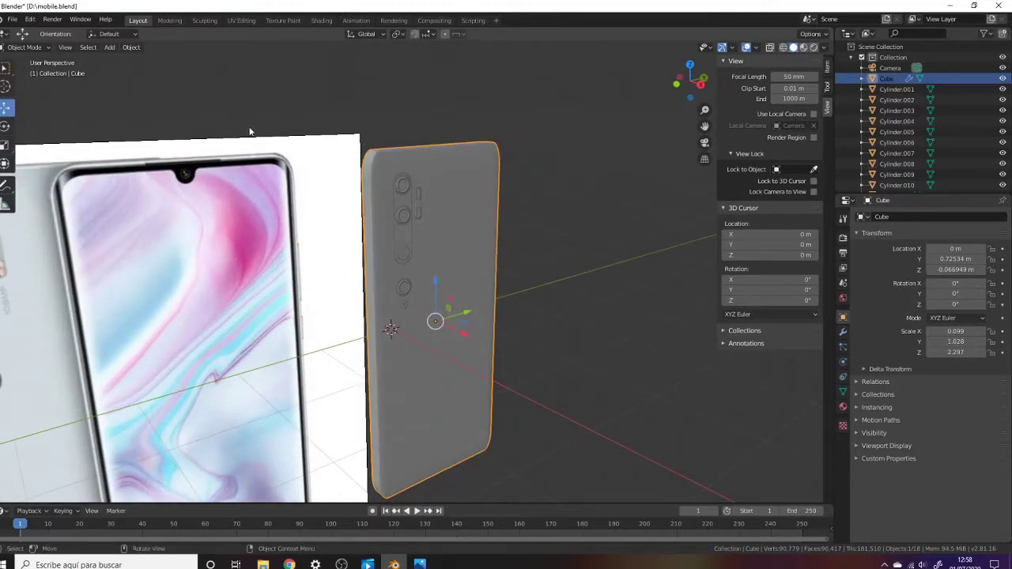
{"action": "middle_click_drag", "start_coordinate": [249, 131], "coordinate": [348, 276]}
{"action": "right_click", "coordinate": [395, 434]}
{"action": "key", "text": "Tab"}
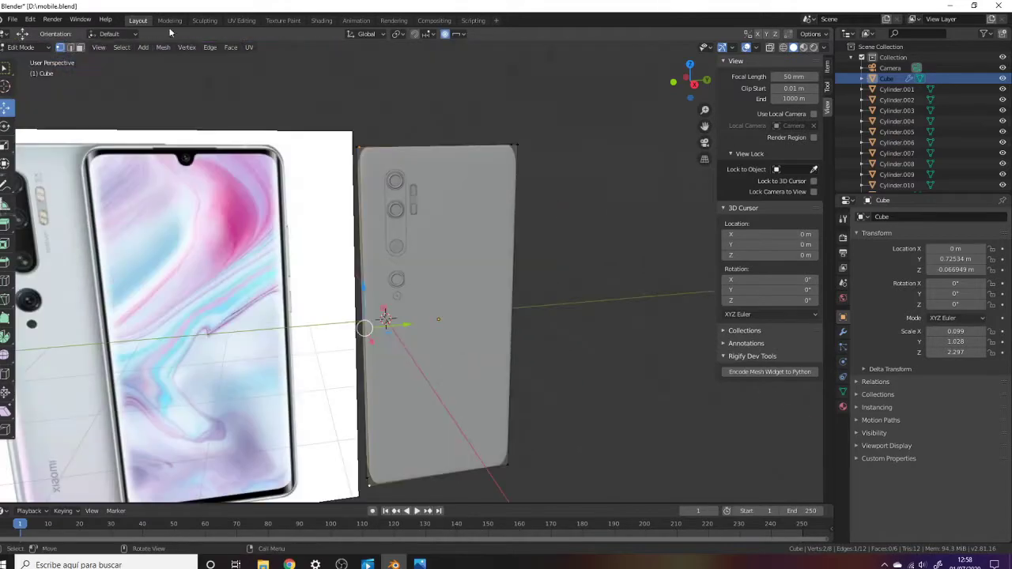
{"action": "scroll", "coordinate": [402, 140], "scroll_direction": "up", "scroll_amount": 15}
{"action": "left_click", "coordinate": [402, 140]}
{"action": "scroll", "coordinate": [411, 190], "scroll_direction": "up", "scroll_amount": 5}
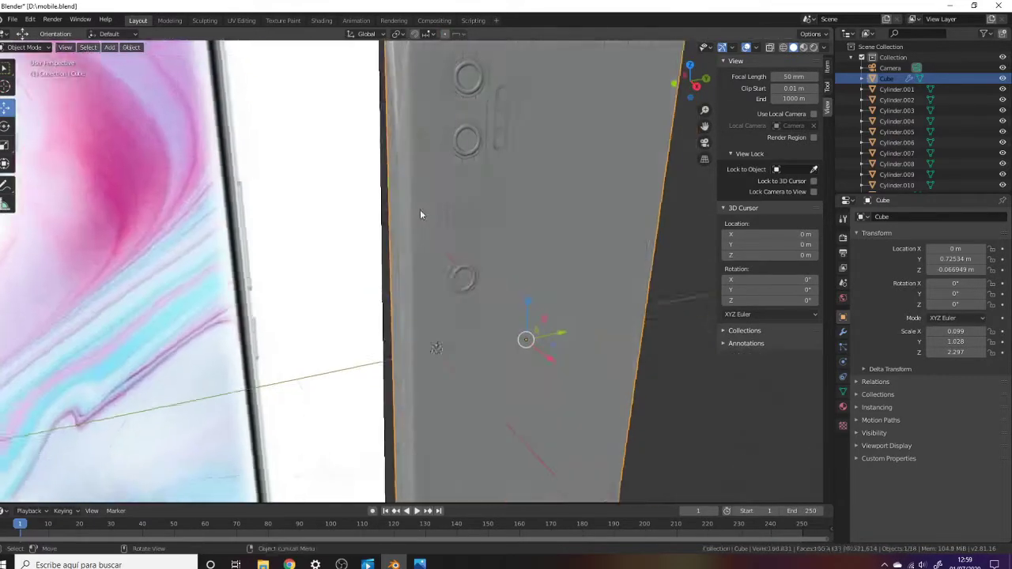
Apply 32 loop cuts across the phone body.
{"action": "middle_click_drag", "start_coordinate": [419, 209], "coordinate": [407, 195]}
{"action": "key", "text": "Tab"}
{"action": "scroll", "coordinate": [407, 194], "scroll_direction": "down", "scroll_amount": 8}
{"action": "key", "text": "Tab"}
{"action": "scroll", "coordinate": [368, 131], "scroll_direction": "up", "scroll_amount": 6}
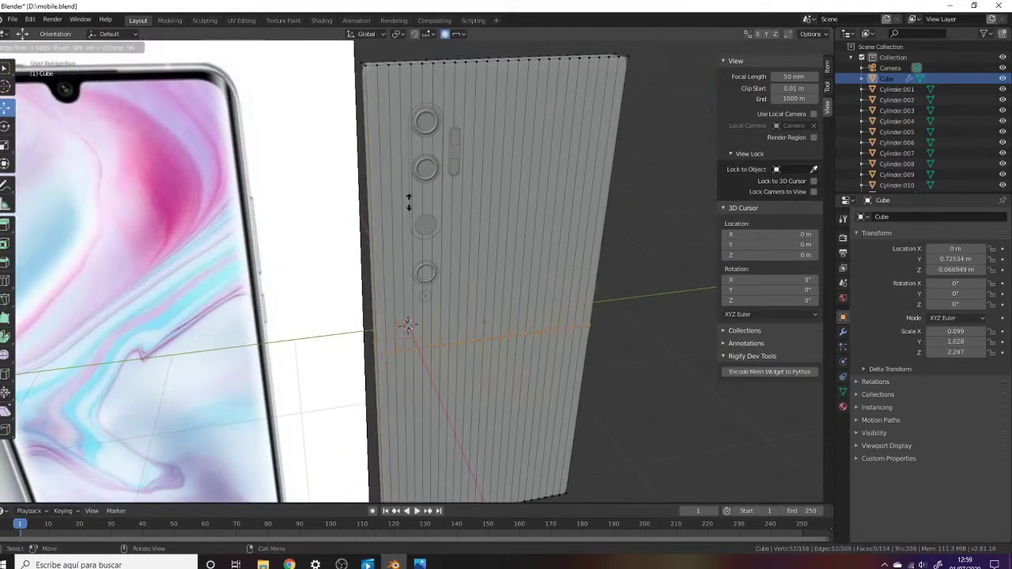
{"action": "scroll", "coordinate": [450, 295], "scroll_direction": "up", "scroll_amount": 20}
{"action": "left_click", "coordinate": [450, 296]}
Select the whole mesh, smooth its vertices and inspect the result.
{"action": "key", "text": "a"}
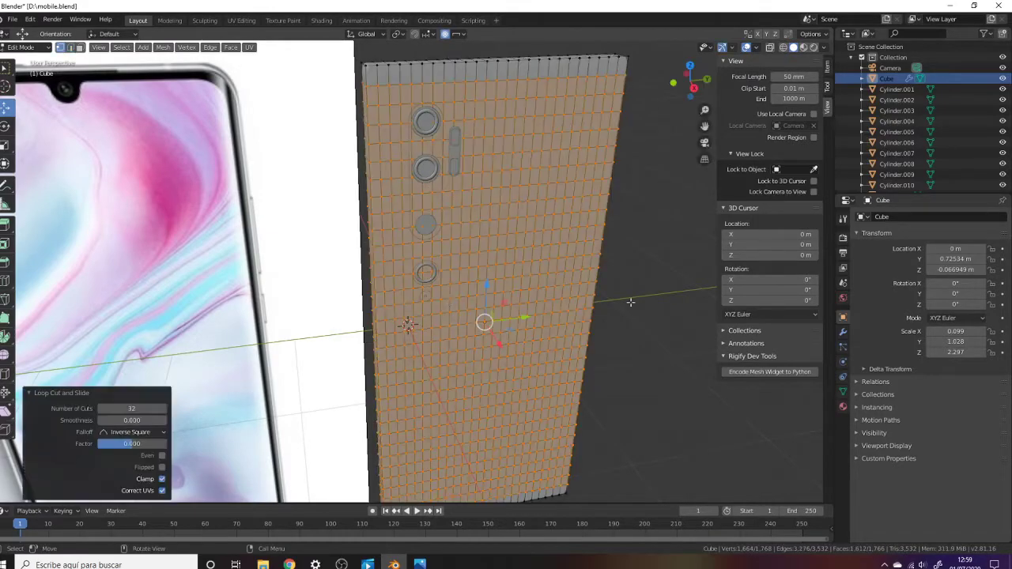
{"action": "right_click", "coordinate": [371, 284]}
{"action": "left_click", "coordinate": [348, 285]}
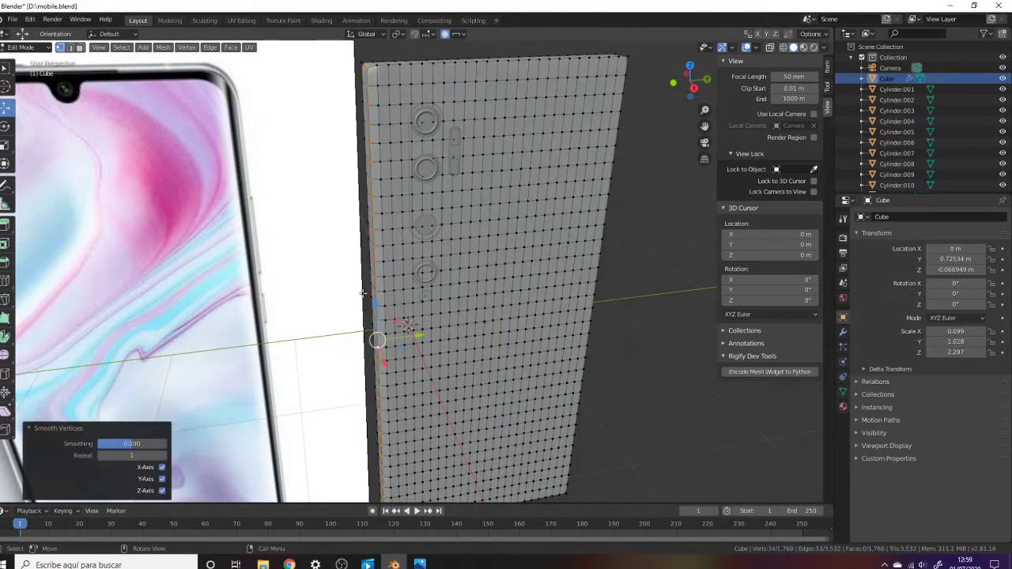
{"action": "middle_click_drag", "start_coordinate": [348, 284], "coordinate": [371, 245]}
{"action": "key", "text": "Tab"}
{"action": "scroll", "coordinate": [379, 237], "scroll_direction": "down", "scroll_amount": 3}
{"action": "mouse_move", "coordinate": [384, 295]}
{"action": "middle_mouse_down"}
{"action": "mouse_move", "coordinate": [421, 268]}
{"action": "mouse_move", "coordinate": [402, 286]}
{"action": "mouse_move", "coordinate": [339, 261]}
{"action": "middle_mouse_up"}
{"action": "key", "text": "Tab"}
Slide the new edge loop and add a loop cut on the phone body.
{"action": "key", "text": "g"}
{"action": "key", "text": "g"}
{"action": "left_click", "coordinate": [291, 272]}
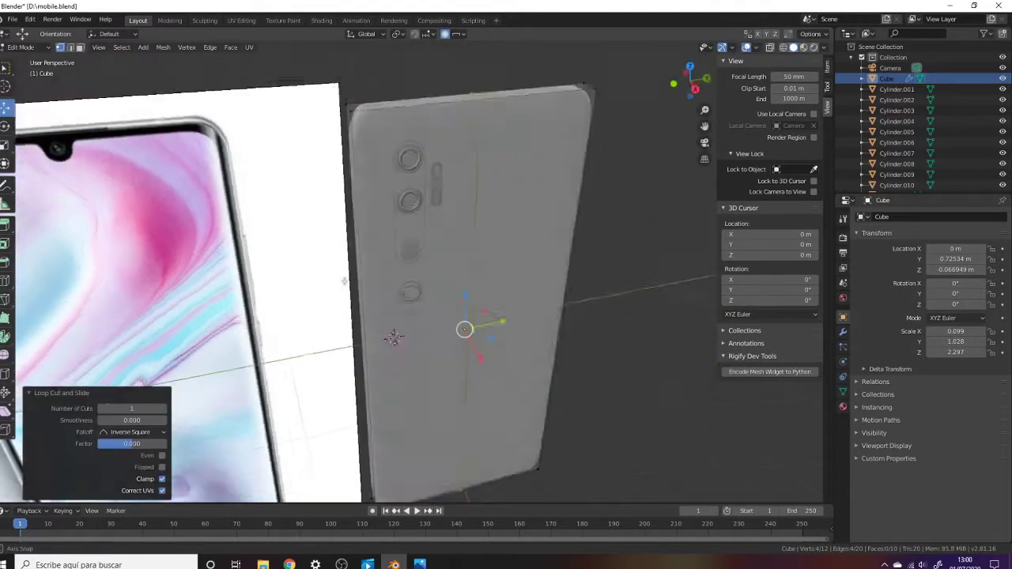
{"action": "mouse_move", "coordinate": [463, 328]}
{"action": "middle_mouse_down"}
{"action": "mouse_move", "coordinate": [422, 331]}
{"action": "mouse_move", "coordinate": [445, 28]}
{"action": "middle_mouse_up"}
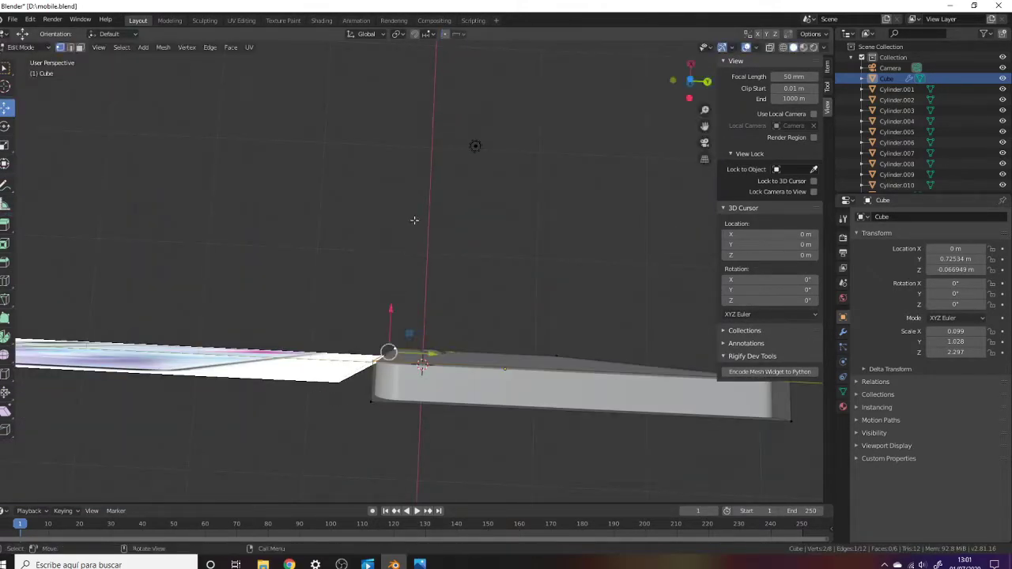
{"action": "left_click", "coordinate": [419, 274]}
{"action": "middle_click_drag", "start_coordinate": [420, 274], "coordinate": [421, 164]}
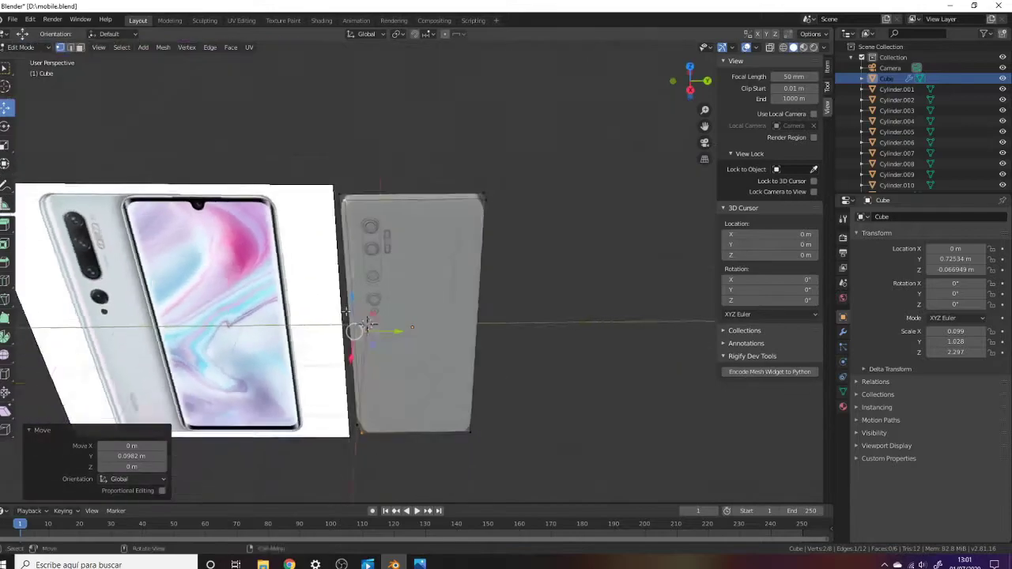
{"action": "left_click", "coordinate": [453, 327]}
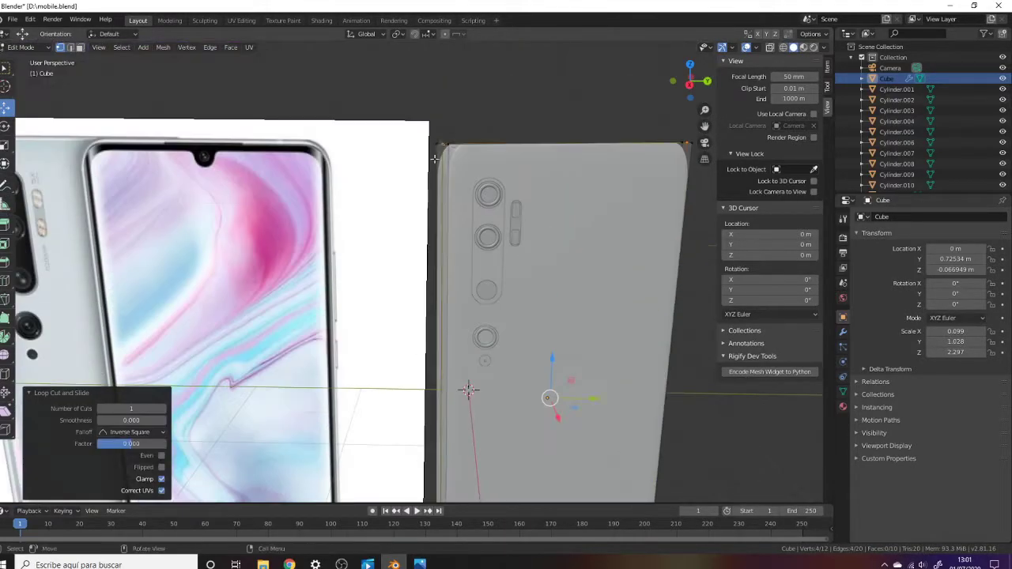
{"action": "mouse_move", "coordinate": [453, 327]}
{"action": "middle_mouse_down"}
{"action": "mouse_move", "coordinate": [465, 393]}
{"action": "mouse_move", "coordinate": [428, 328]}
{"action": "mouse_move", "coordinate": [441, 342]}
{"action": "mouse_move", "coordinate": [453, 214]}
{"action": "middle_mouse_up"}
Move the selected edges along the X axis.
{"action": "key", "text": "g"}
{"action": "key", "text": "x"}
{"action": "left_click", "coordinate": [440, 393]}
{"action": "scroll", "coordinate": [429, 328], "scroll_direction": "up", "scroll_amount": 5}
{"action": "scroll", "coordinate": [441, 343], "scroll_direction": "down", "scroll_amount": 5}
{"action": "mouse_move", "coordinate": [411, 269]}
{"action": "middle_mouse_down"}
{"action": "mouse_move", "coordinate": [515, 339]}
{"action": "mouse_move", "coordinate": [480, 308]}
{"action": "middle_mouse_up"}
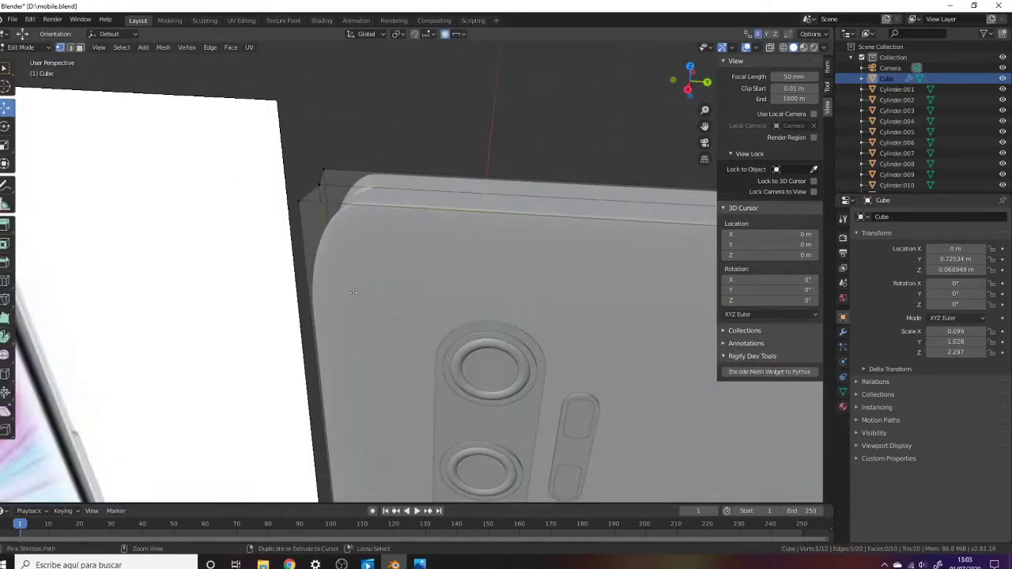
Shift the edge vertices 0.0953 m along Y and turn off proportional editing.
{"action": "key", "text": "g"}
{"action": "key", "text": "y"}
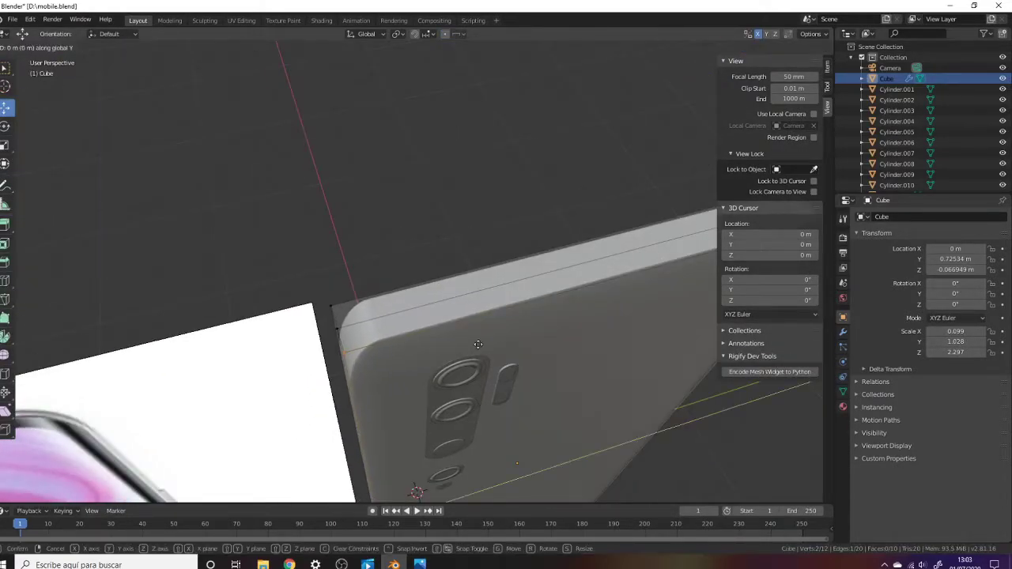
{"action": "left_click", "coordinate": [422, 368]}
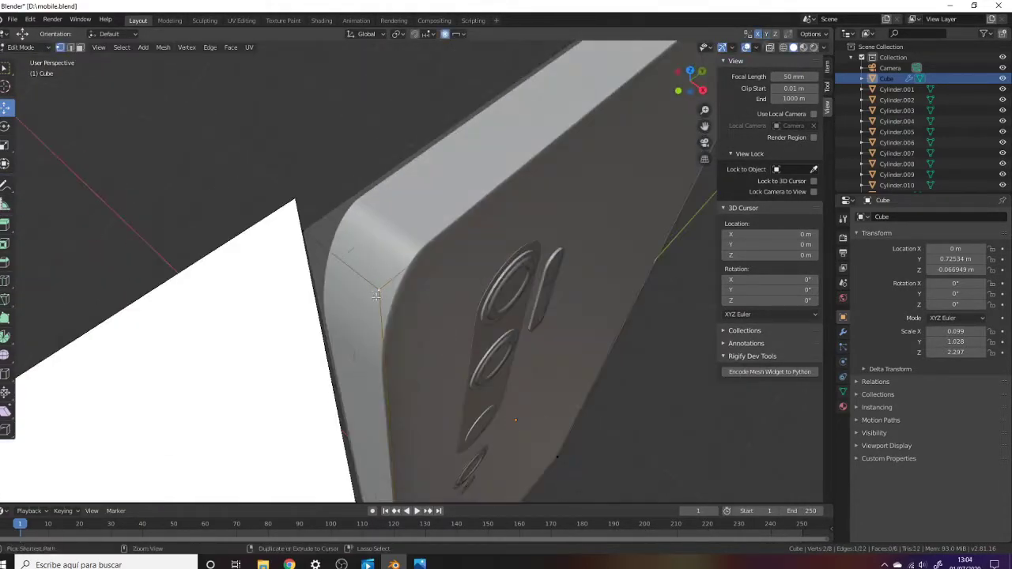
{"action": "key", "text": "g"}
{"action": "key", "text": "y"}
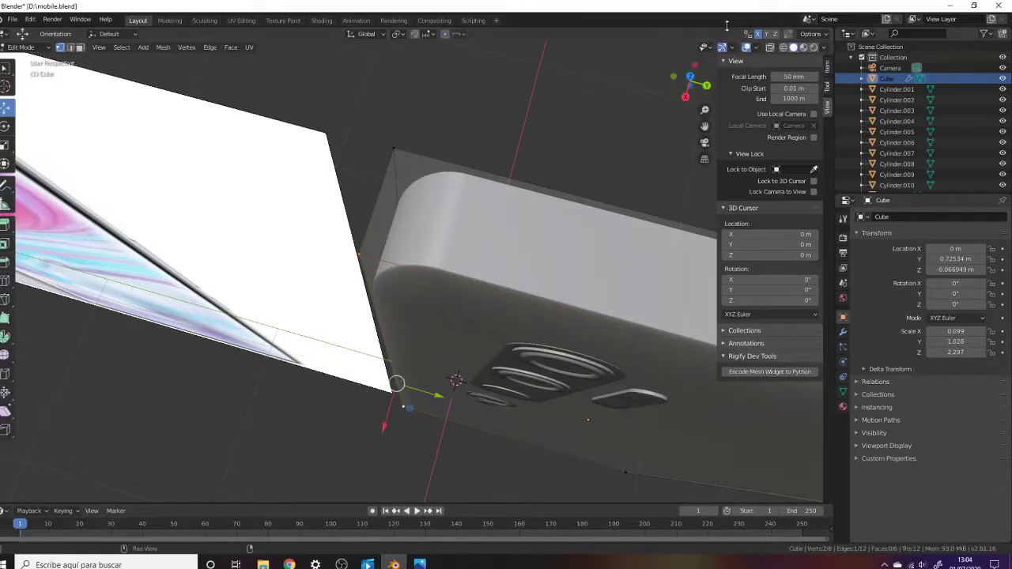
{"action": "left_click", "coordinate": [445, 34]}
{"action": "key", "text": "g"}
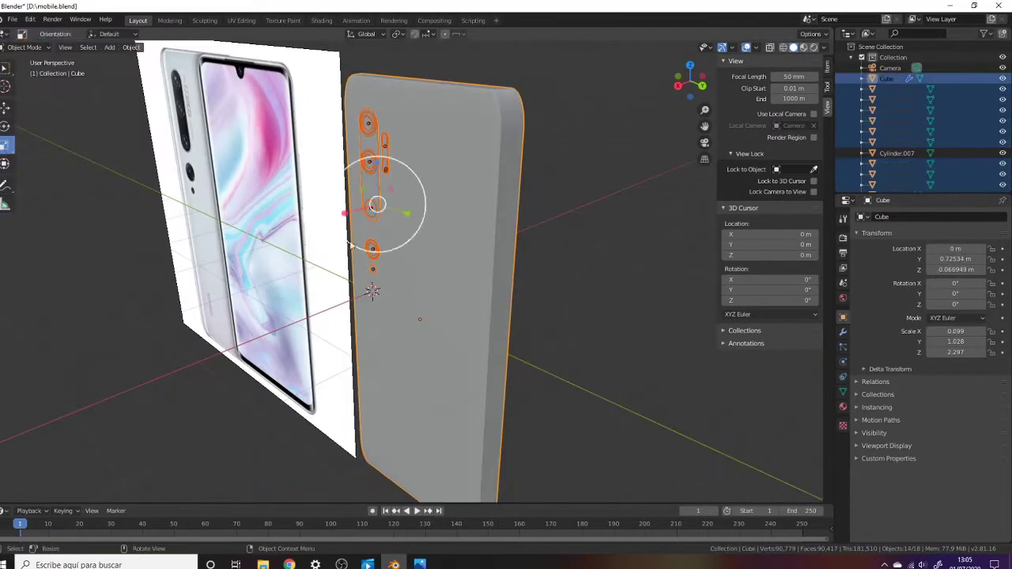
Confirm the thinner scale on the phone body and camera parts.
{"action": "left_click", "coordinate": [594, 175]}
{"action": "middle_click_drag", "start_coordinate": [499, 176], "coordinate": [502, 291]}
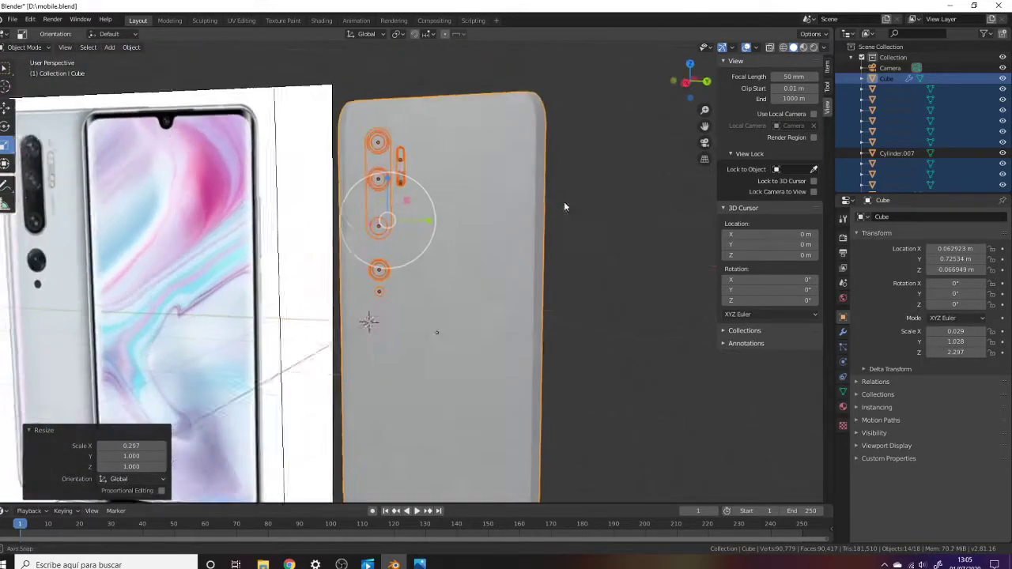
{"action": "mouse_move", "coordinate": [563, 206]}
{"action": "middle_mouse_down"}
{"action": "mouse_move", "coordinate": [436, 282]}
{"action": "mouse_move", "coordinate": [442, 252]}
{"action": "mouse_move", "coordinate": [402, 232]}
{"action": "mouse_move", "coordinate": [371, 247]}
{"action": "mouse_move", "coordinate": [446, 252]}
{"action": "middle_mouse_up"}
{"action": "left_click", "coordinate": [441, 172]}
{"action": "mouse_move", "coordinate": [441, 172]}
{"action": "middle_mouse_down"}
{"action": "mouse_move", "coordinate": [336, 244]}
{"action": "mouse_move", "coordinate": [446, 265]}
{"action": "mouse_move", "coordinate": [478, 360]}
{"action": "middle_mouse_up"}
{"action": "left_click", "coordinate": [447, 271]}
{"action": "left_click", "coordinate": [457, 229]}
{"action": "middle_click_drag", "start_coordinate": [457, 229], "coordinate": [497, 424]}
Shift the thinned phone body along the X axis into place.
{"action": "key", "text": "g"}
{"action": "key", "text": "x"}
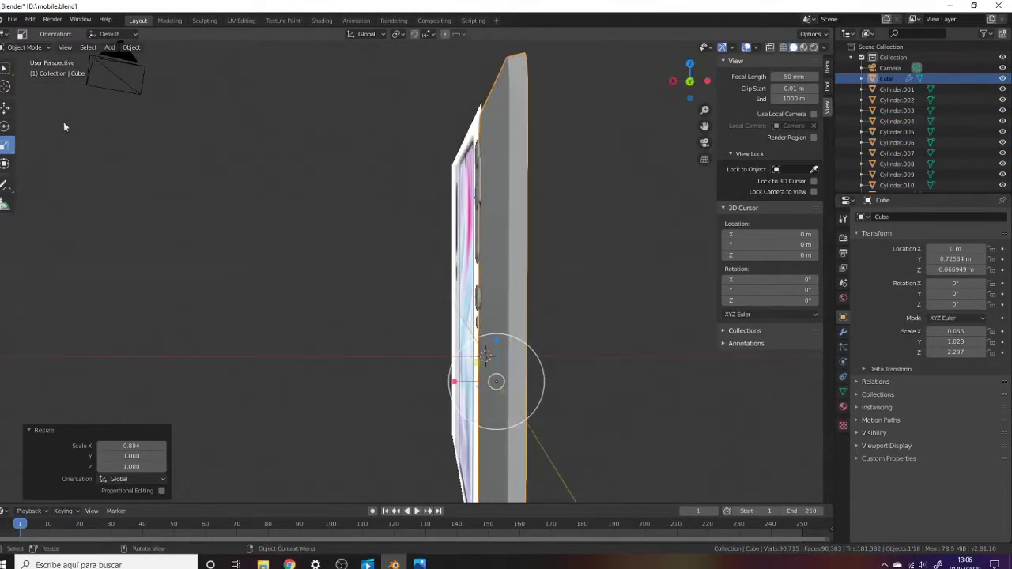
{"action": "left_click", "coordinate": [510, 370]}
{"action": "middle_click_drag", "start_coordinate": [498, 379], "coordinate": [469, 398]}
{"action": "key", "text": "g"}
{"action": "key", "text": "x"}
{"action": "left_click", "coordinate": [469, 399]}
{"action": "scroll", "coordinate": [479, 245], "scroll_direction": "up", "scroll_amount": 3}
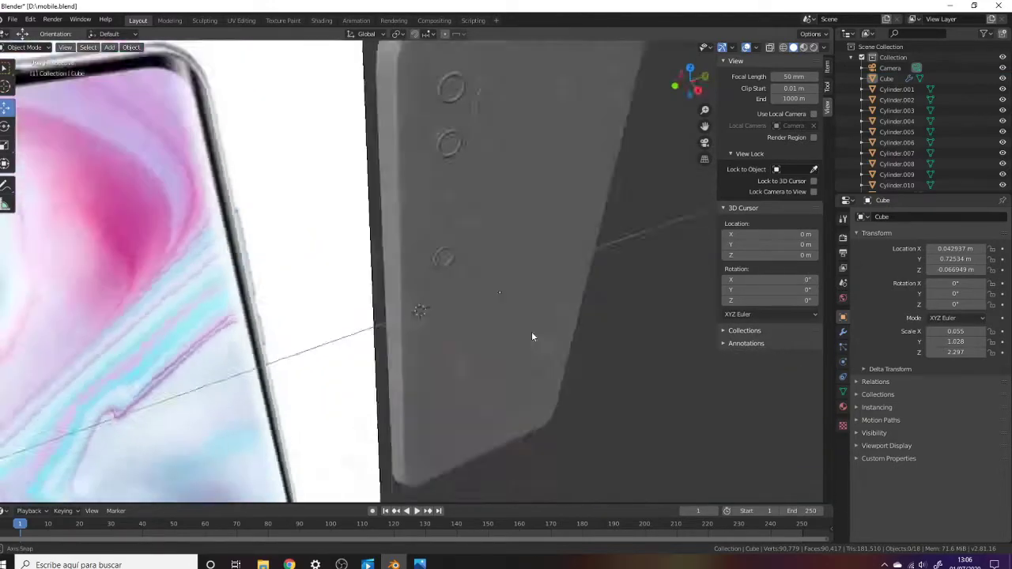
{"action": "middle_click_drag", "start_coordinate": [531, 331], "coordinate": [404, 213]}
In Edit Mode, apply Smooth Vertices to the body's selected vertices.
{"action": "key", "text": "Tab"}
{"action": "scroll", "coordinate": [370, 353], "scroll_direction": "up", "scroll_amount": 2}
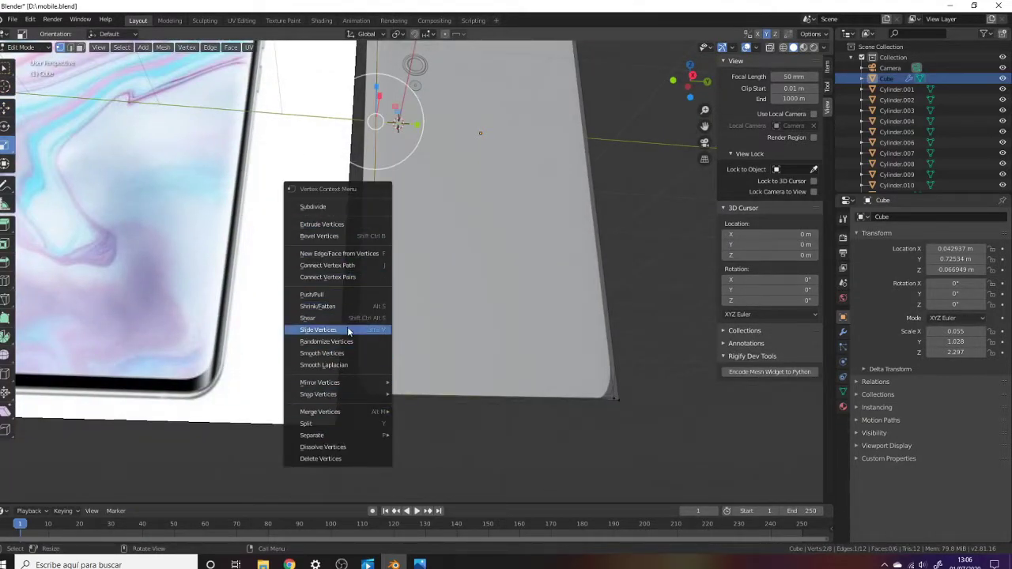
{"action": "left_click", "coordinate": [321, 352]}
{"action": "middle_click_drag", "start_coordinate": [322, 352], "coordinate": [422, 314]}
Apply Laplacian Smooth with only Y enabled, 80 iterations and lambda 3.310.
{"action": "right_click", "coordinate": [395, 316]}
{"action": "left_click", "coordinate": [435, 493]}
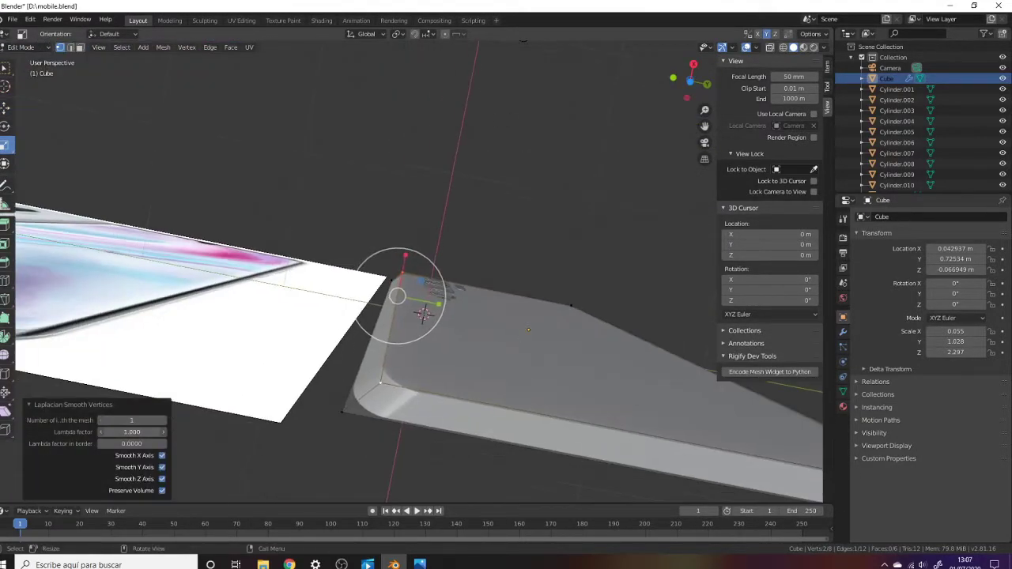
{"action": "left_click", "coordinate": [162, 455]}
{"action": "left_click", "coordinate": [162, 479]}
{"action": "left_click_drag", "start_coordinate": [131, 443], "coordinate": [99, 444]}
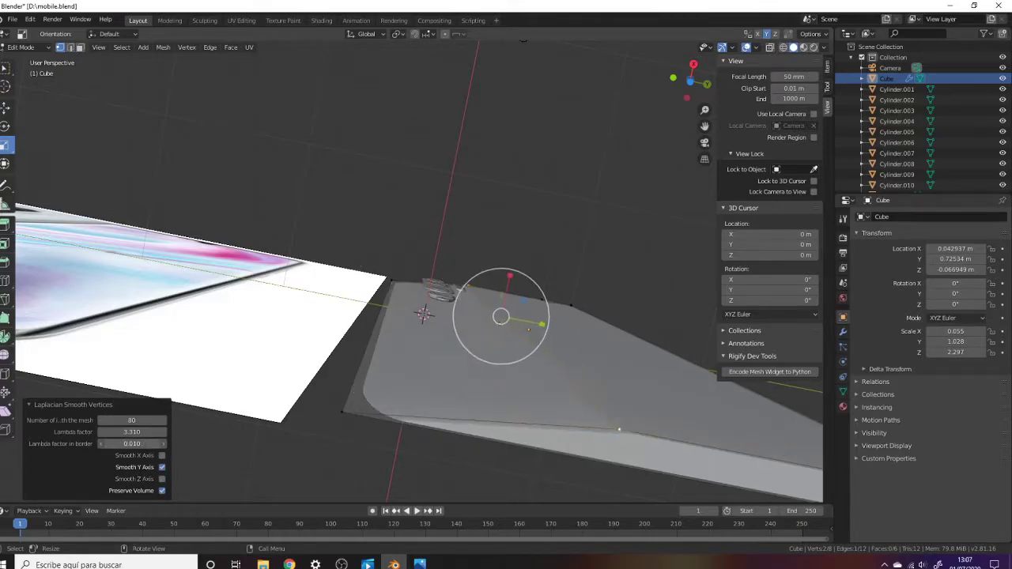
{"action": "middle_click_drag", "start_coordinate": [506, 332], "coordinate": [453, 330]}
{"action": "scroll", "coordinate": [453, 331], "scroll_direction": "up", "scroll_amount": 2}
{"action": "key", "text": "z"}
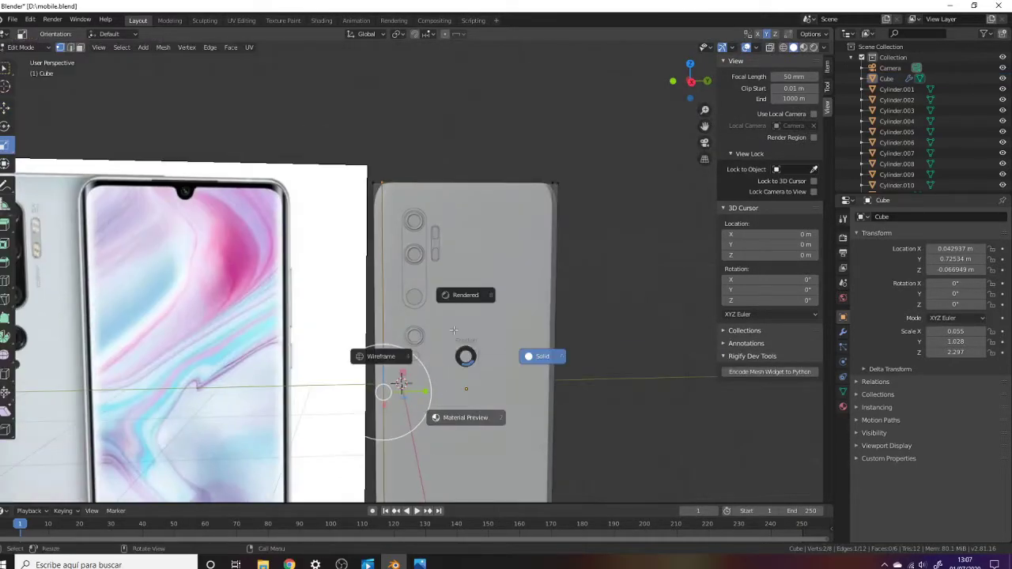
{"action": "key", "text": "Escape"}
Back in Object Mode, select a lens cylinder and show its material settings.
{"action": "key", "text": "Tab"}
{"action": "left_click", "coordinate": [420, 244]}
{"action": "scroll", "coordinate": [409, 353], "scroll_direction": "up", "scroll_amount": 4}
{"action": "left_click", "coordinate": [845, 405]}
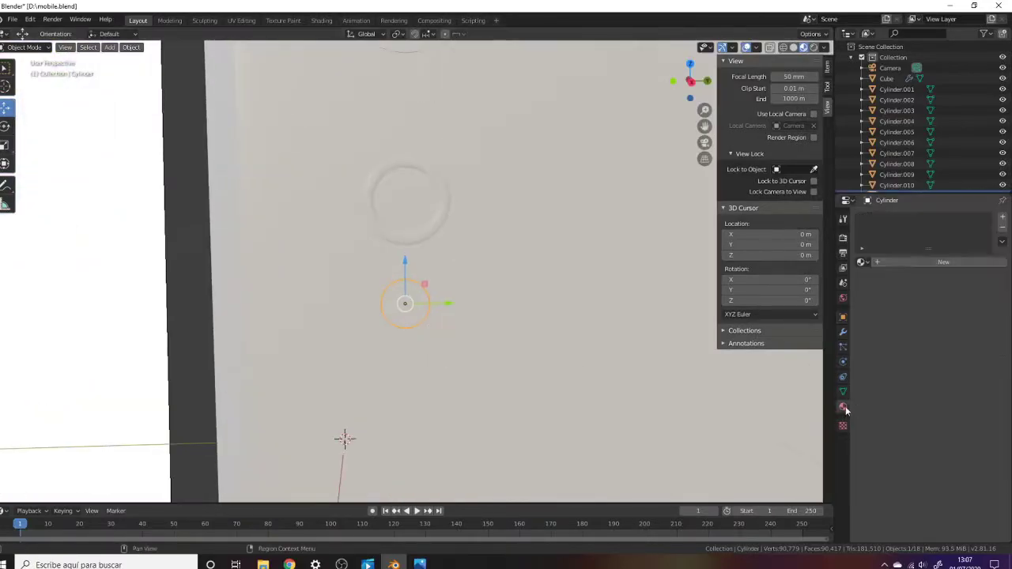
{"action": "left_click", "coordinate": [405, 308]}
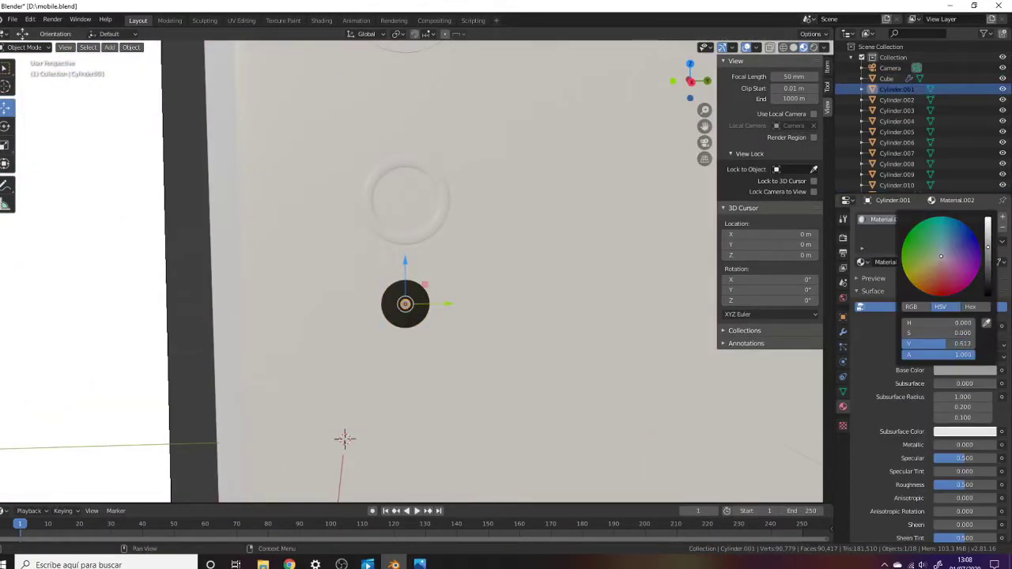
{"action": "scroll", "coordinate": [405, 304], "scroll_direction": "down", "scroll_amount": 3}
{"action": "left_click", "coordinate": [429, 229]}
{"action": "scroll", "coordinate": [429, 229], "scroll_direction": "up", "scroll_amount": 3}
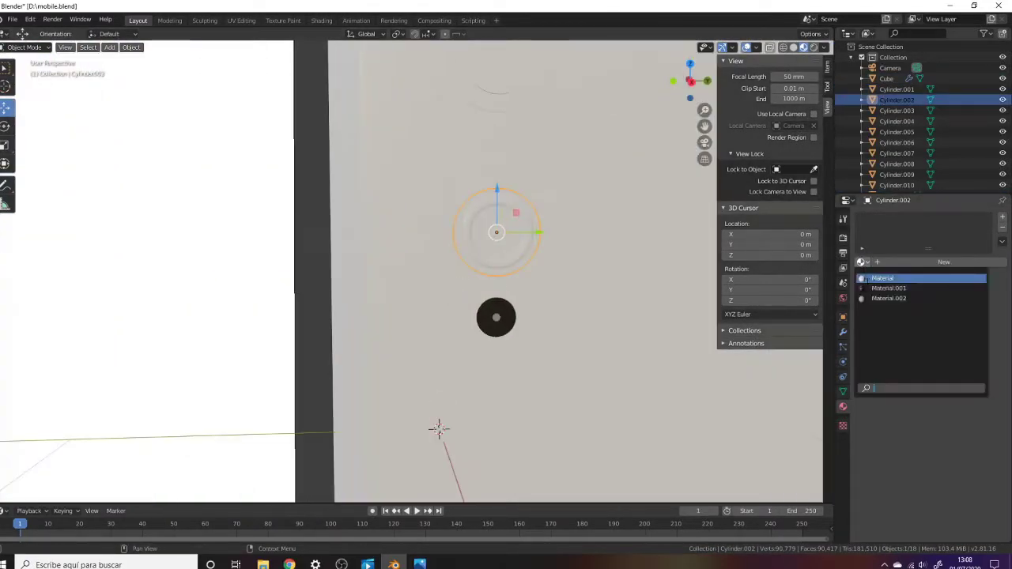
{"action": "scroll", "coordinate": [425, 219], "scroll_direction": "down", "scroll_amount": 3}
{"action": "scroll", "coordinate": [440, 166], "scroll_direction": "up", "scroll_amount": 3}
Darken Cylinder.006's Material.002 base colour to value 0.297.
{"action": "left_click", "coordinate": [440, 165]}
{"action": "scroll", "coordinate": [377, 222], "scroll_direction": "down", "scroll_amount": 3}
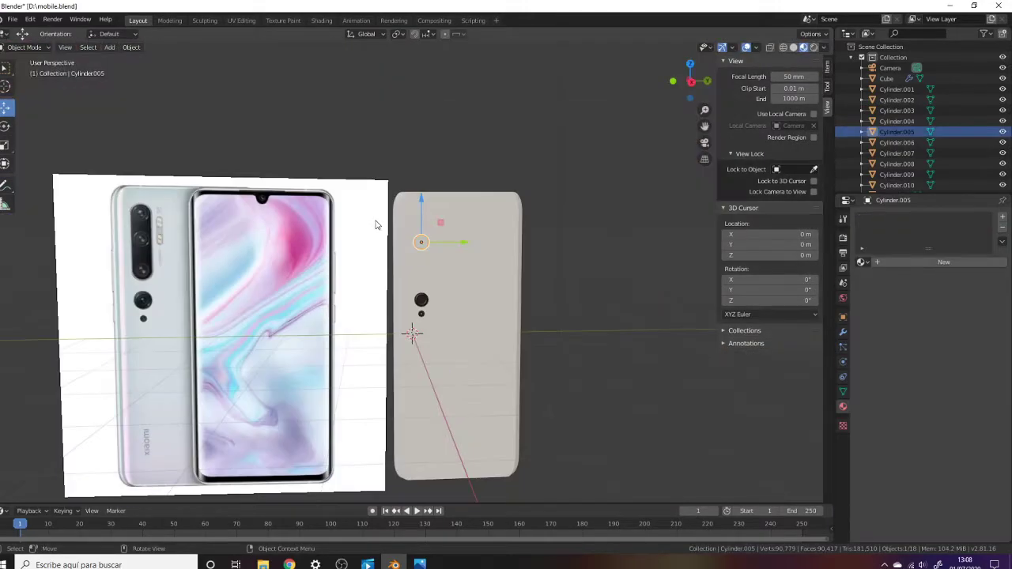
{"action": "scroll", "coordinate": [225, 235], "scroll_direction": "up", "scroll_amount": 2}
{"action": "scroll", "coordinate": [542, 276], "scroll_direction": "down", "scroll_amount": 2}
{"action": "scroll", "coordinate": [542, 309], "scroll_direction": "up", "scroll_amount": 5}
{"action": "left_click", "coordinate": [542, 309]}
{"action": "scroll", "coordinate": [327, 253], "scroll_direction": "down", "scroll_amount": 4}
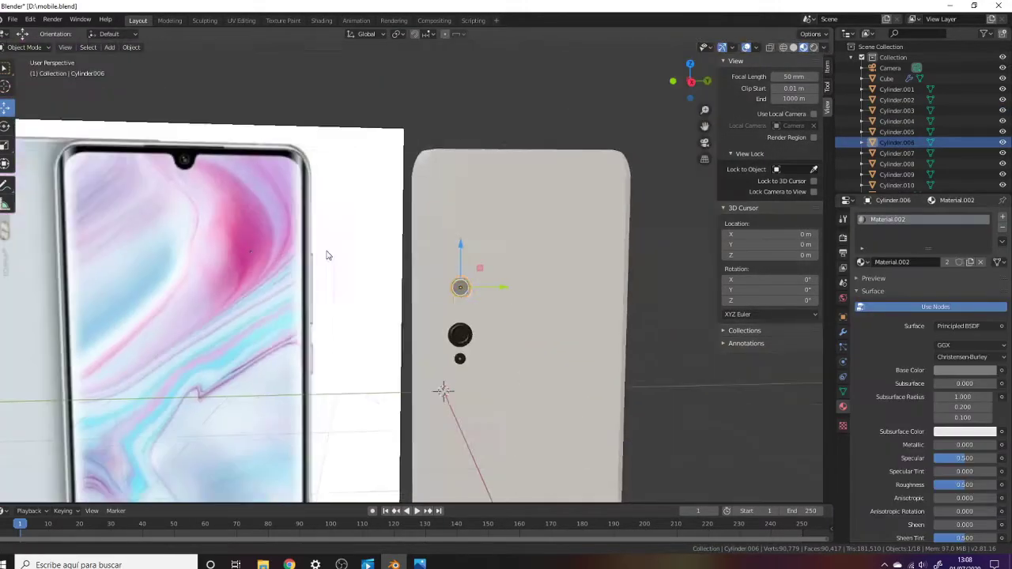
{"action": "scroll", "coordinate": [344, 284], "scroll_direction": "up", "scroll_amount": 1}
{"action": "scroll", "coordinate": [344, 283], "scroll_direction": "down", "scroll_amount": 2}
{"action": "scroll", "coordinate": [242, 278], "scroll_direction": "up", "scroll_amount": 4}
{"action": "left_click", "coordinate": [965, 370]}
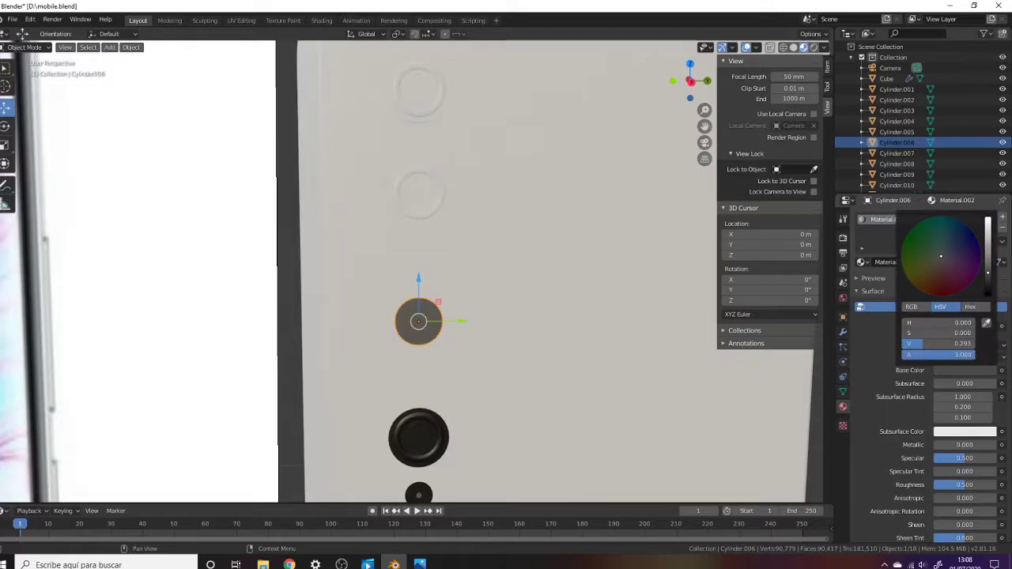
{"action": "scroll", "coordinate": [358, 269], "scroll_direction": "down", "scroll_amount": 4}
{"action": "scroll", "coordinate": [358, 269], "scroll_direction": "up", "scroll_amount": 3}
{"action": "scroll", "coordinate": [392, 279], "scroll_direction": "down", "scroll_amount": 3}
Review camera module Cylinder.003, ring Torus.002 and lens Cylinder.005 with black Material.001.
{"action": "left_click", "coordinate": [393, 279]}
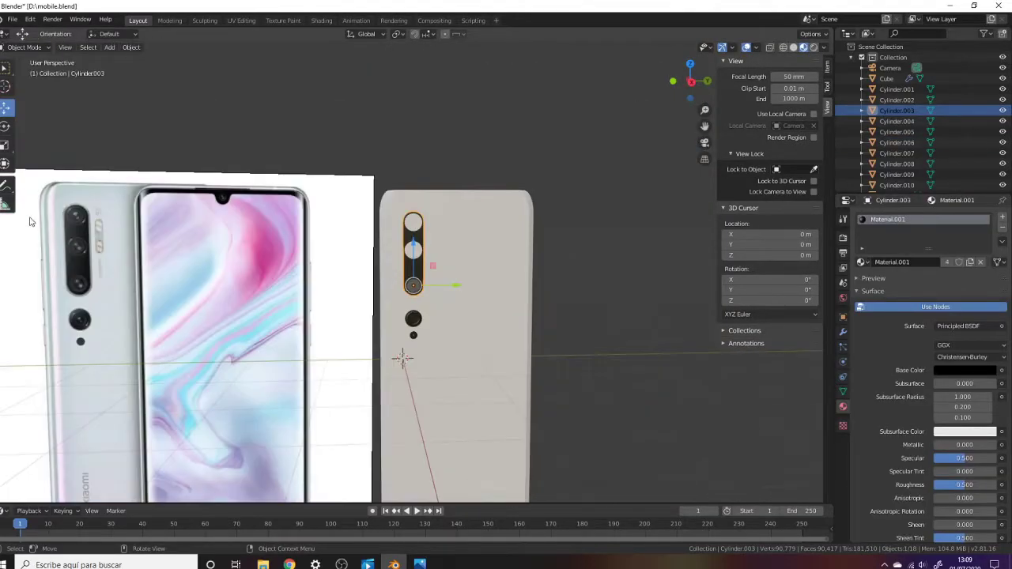
{"action": "scroll", "coordinate": [575, 304], "scroll_direction": "up", "scroll_amount": 4}
{"action": "scroll", "coordinate": [575, 305], "scroll_direction": "down", "scroll_amount": 3}
{"action": "scroll", "coordinate": [419, 264], "scroll_direction": "up", "scroll_amount": 2}
{"action": "scroll", "coordinate": [467, 219], "scroll_direction": "up", "scroll_amount": 3}
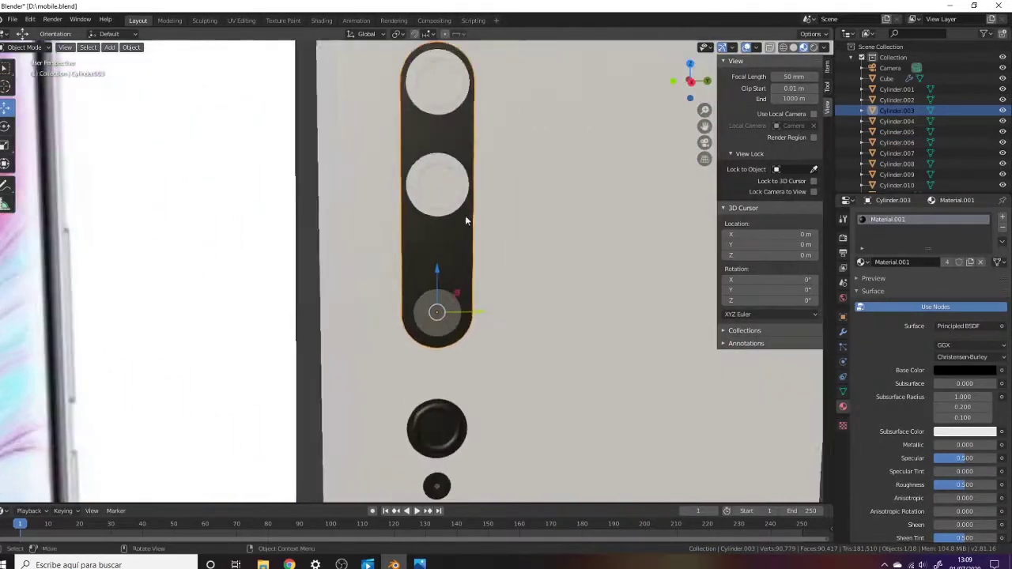
{"action": "scroll", "coordinate": [467, 219], "scroll_direction": "up", "scroll_amount": 1}
{"action": "left_click", "coordinate": [475, 192]}
{"action": "scroll", "coordinate": [475, 192], "scroll_direction": "down", "scroll_amount": 4}
{"action": "middle_click_drag", "start_coordinate": [475, 192], "coordinate": [652, 219]}
{"action": "left_click", "coordinate": [896, 131]}
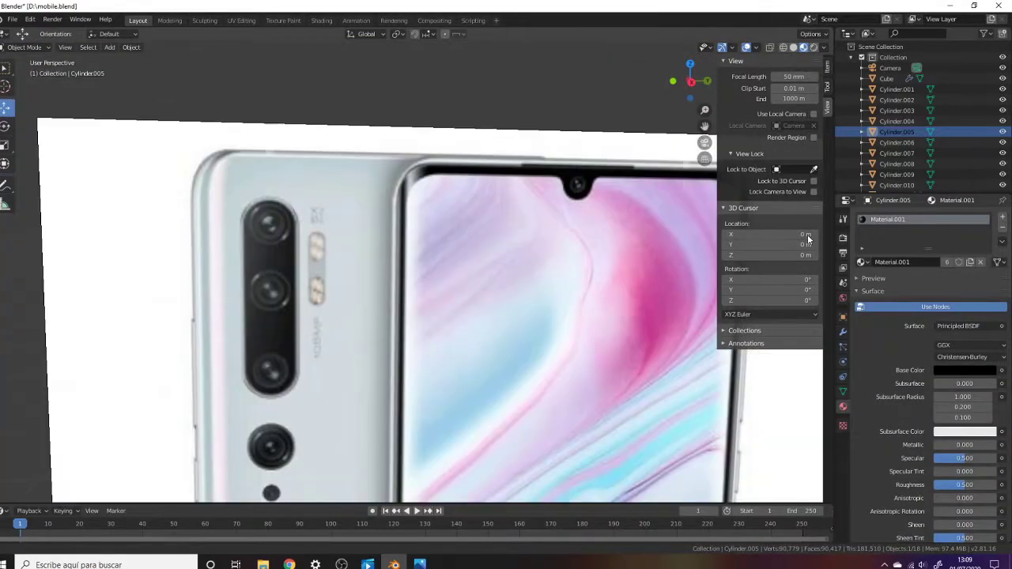
Frame the selected lens and duplicate its torus ring.
{"action": "key", "text": "KP_Decimal"}
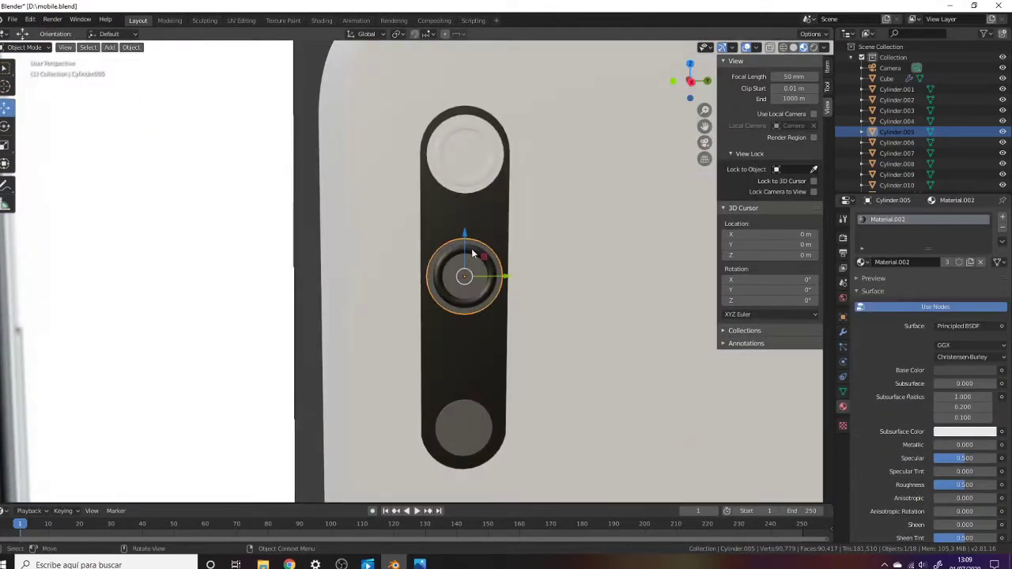
{"action": "scroll", "coordinate": [471, 248], "scroll_direction": "down", "scroll_amount": 3}
{"action": "scroll", "coordinate": [534, 318], "scroll_direction": "up", "scroll_amount": 3}
{"action": "left_click", "coordinate": [506, 310]}
{"action": "key", "text": "shift+d"}
{"action": "key", "text": "Escape"}
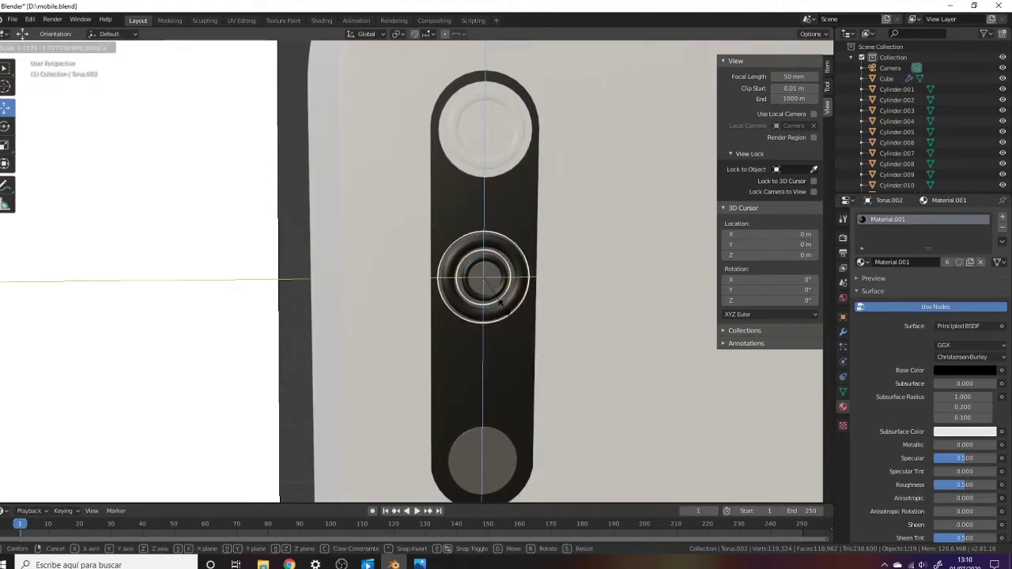
Delete the duplicated ring, then restore it with undo.
{"action": "scroll", "coordinate": [433, 302], "scroll_direction": "down", "scroll_amount": 3}
{"action": "scroll", "coordinate": [260, 287], "scroll_direction": "up", "scroll_amount": 1}
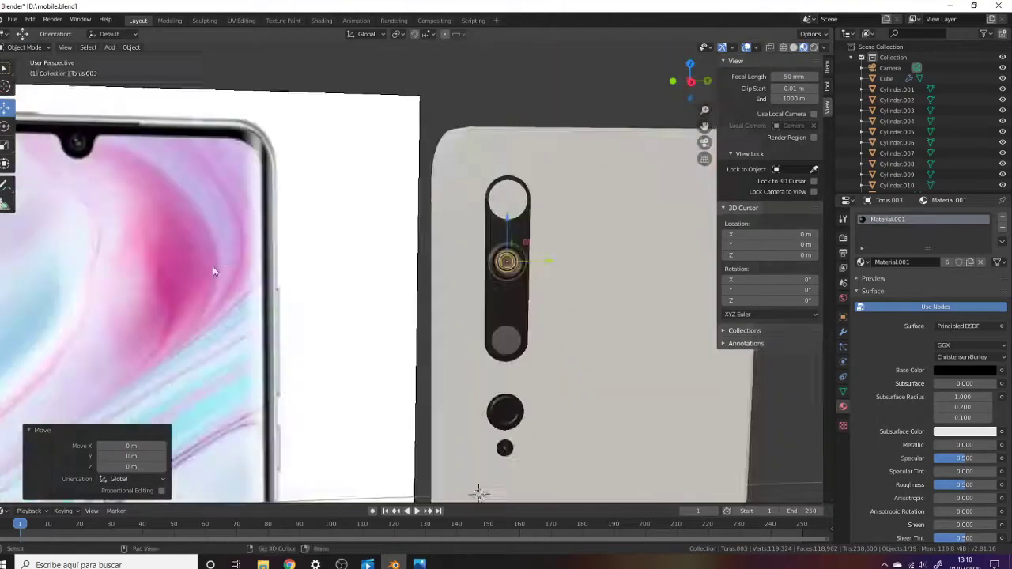
{"action": "scroll", "coordinate": [214, 267], "scroll_direction": "up", "scroll_amount": 3}
{"action": "key", "text": "Delete"}
{"action": "scroll", "coordinate": [449, 255], "scroll_direction": "down", "scroll_amount": 3}
{"action": "key", "text": "ctrl+z"}
{"action": "scroll", "coordinate": [433, 261], "scroll_direction": "up", "scroll_amount": 3}
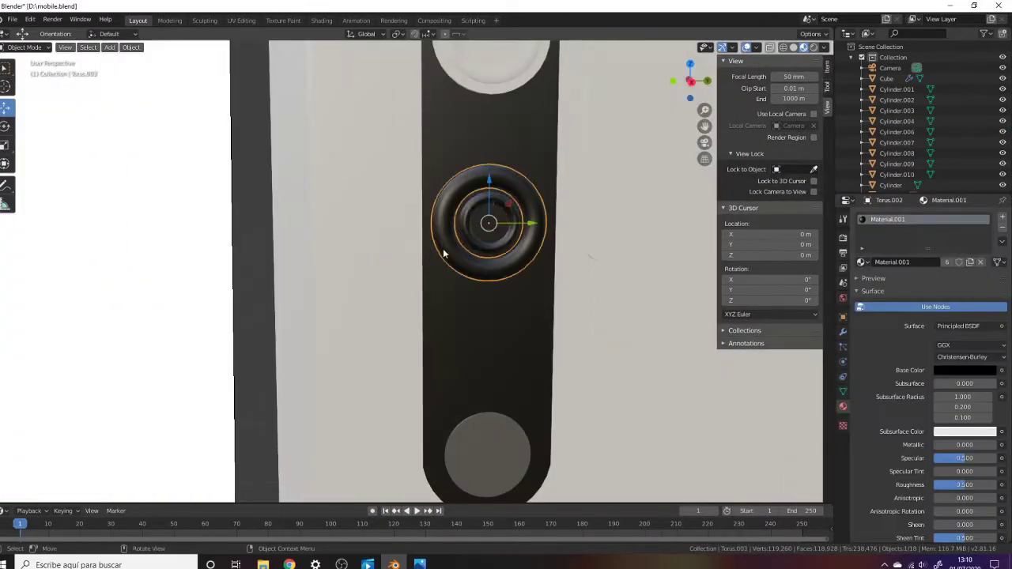
{"action": "scroll", "coordinate": [427, 263], "scroll_direction": "down", "scroll_amount": 3}
{"action": "scroll", "coordinate": [417, 267], "scroll_direction": "up", "scroll_amount": 3}
{"action": "scroll", "coordinate": [417, 270], "scroll_direction": "down", "scroll_amount": 3}
{"action": "scroll", "coordinate": [418, 317], "scroll_direction": "up", "scroll_amount": 2}
Start scaling the lens ring, then select the Torus.002 ring.
{"action": "key", "text": "s"}
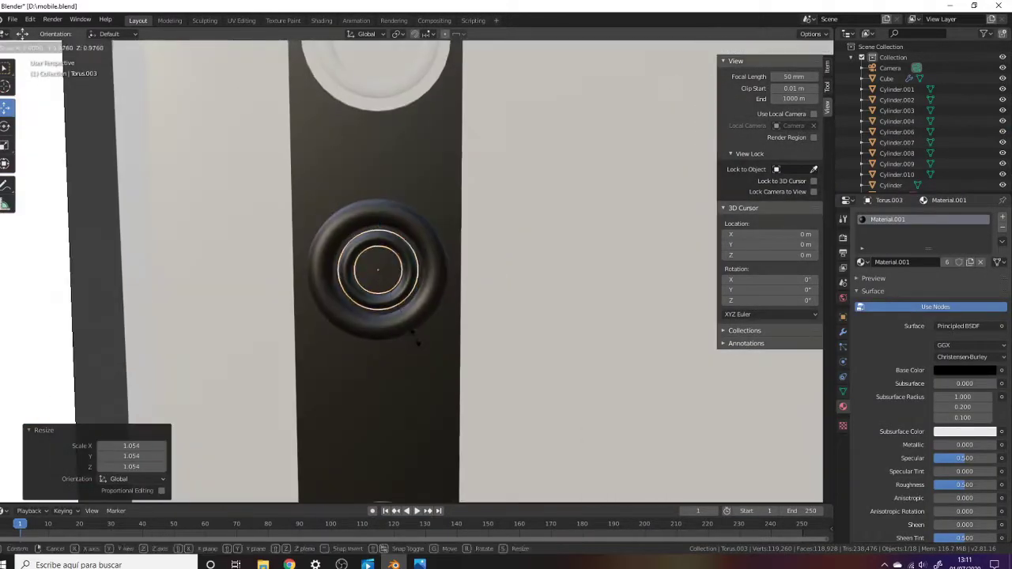
{"action": "scroll", "coordinate": [495, 216], "scroll_direction": "down", "scroll_amount": 4}
{"action": "scroll", "coordinate": [496, 216], "scroll_direction": "up", "scroll_amount": 1}
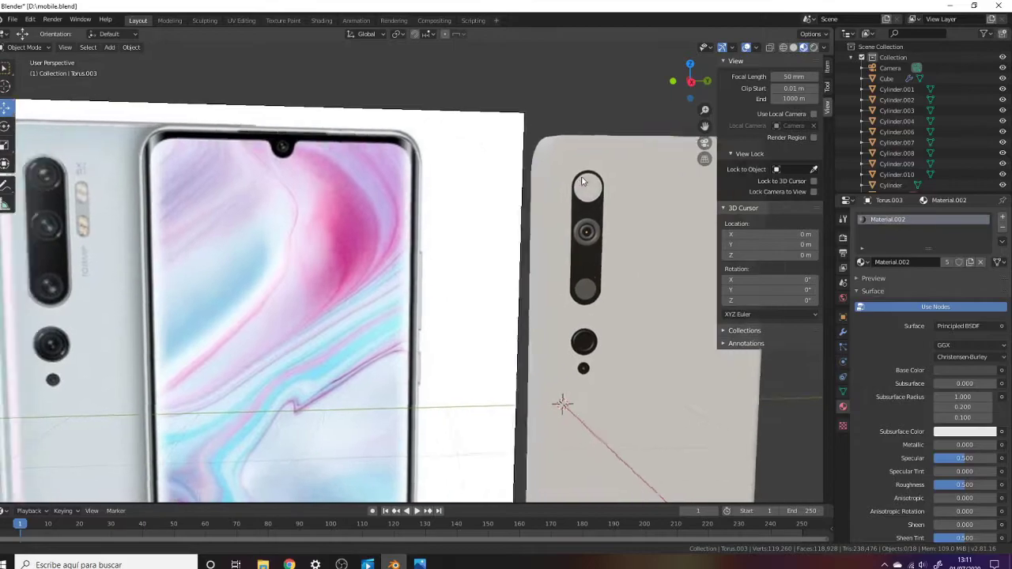
{"action": "scroll", "coordinate": [495, 215], "scroll_direction": "up", "scroll_amount": 3}
{"action": "left_click", "coordinate": [422, 207]}
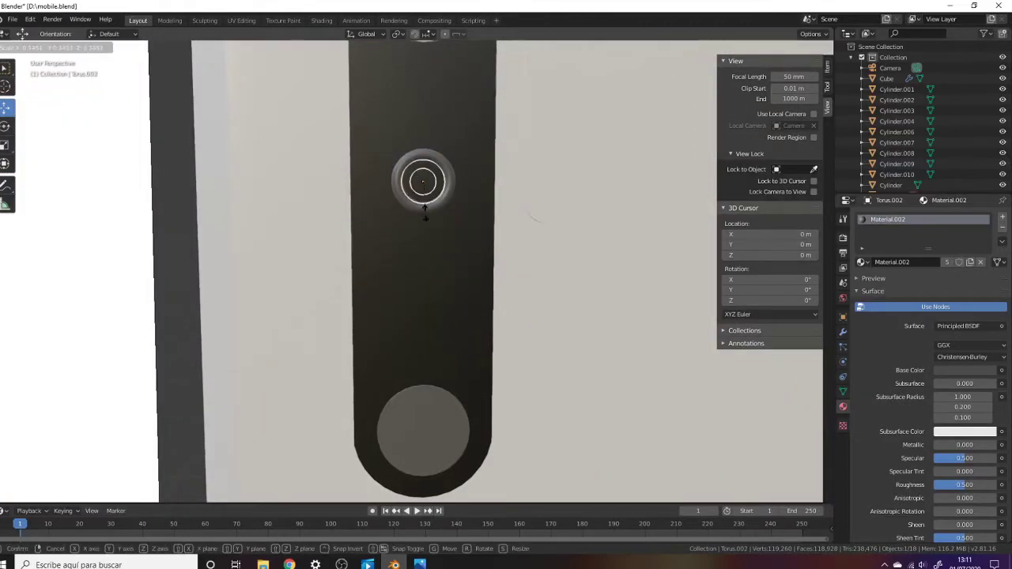
{"action": "scroll", "coordinate": [479, 215], "scroll_direction": "down", "scroll_amount": 3}
{"action": "scroll", "coordinate": [477, 219], "scroll_direction": "down", "scroll_amount": 3}
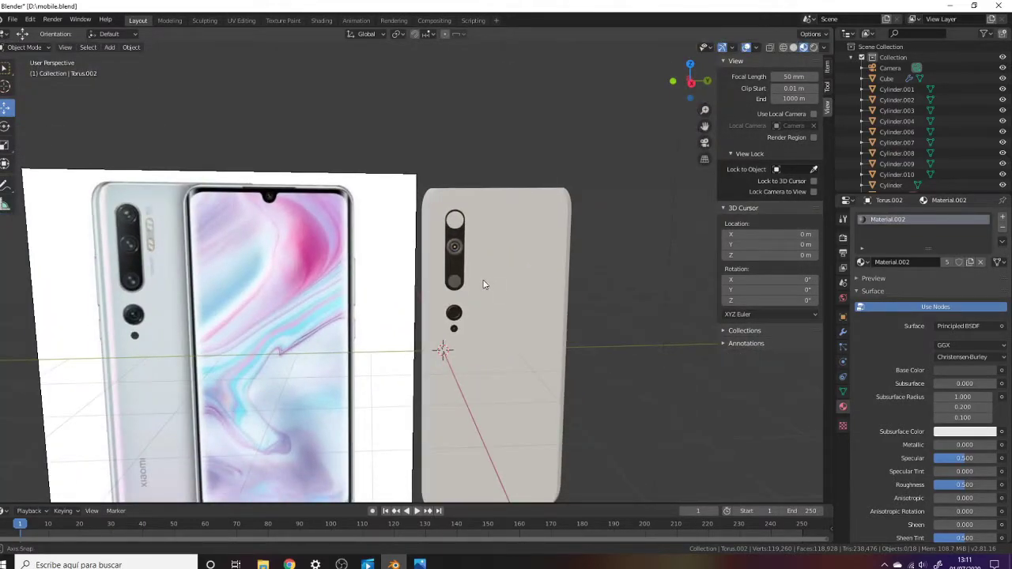
{"action": "scroll", "coordinate": [483, 278], "scroll_direction": "up", "scroll_amount": 8}
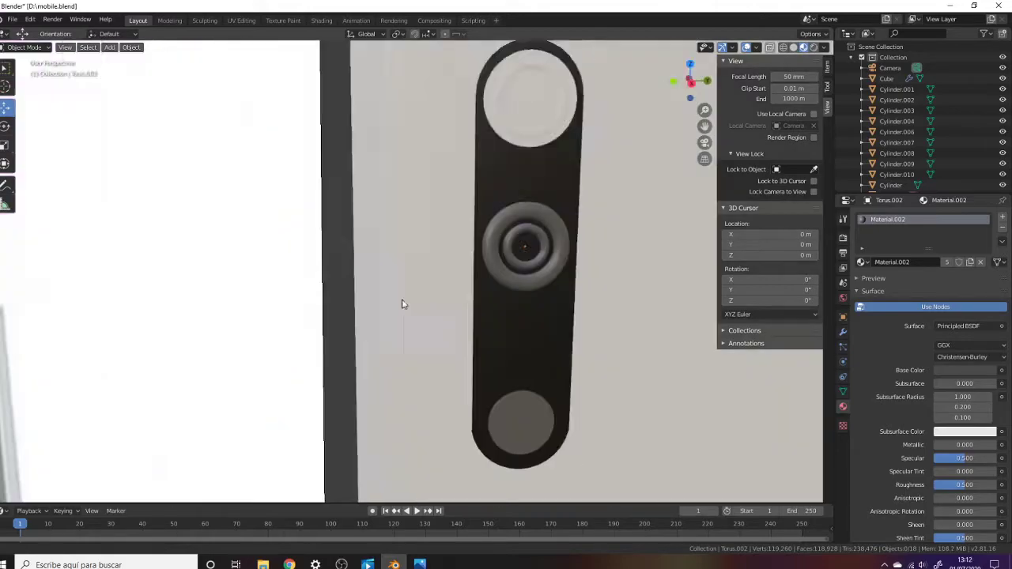
{"action": "scroll", "coordinate": [402, 301], "scroll_direction": "down", "scroll_amount": 8}
Duplicate the torus ring onto the top lens and scale it to 1.25.
{"action": "scroll", "coordinate": [332, 316], "scroll_direction": "up", "scroll_amount": 5}
{"action": "scroll", "coordinate": [449, 347], "scroll_direction": "up", "scroll_amount": 3}
{"action": "key", "text": "shift+d"}
{"action": "right_click", "coordinate": [448, 348]}
{"action": "left_click_drag", "start_coordinate": [449, 348], "coordinate": [448, 112]}
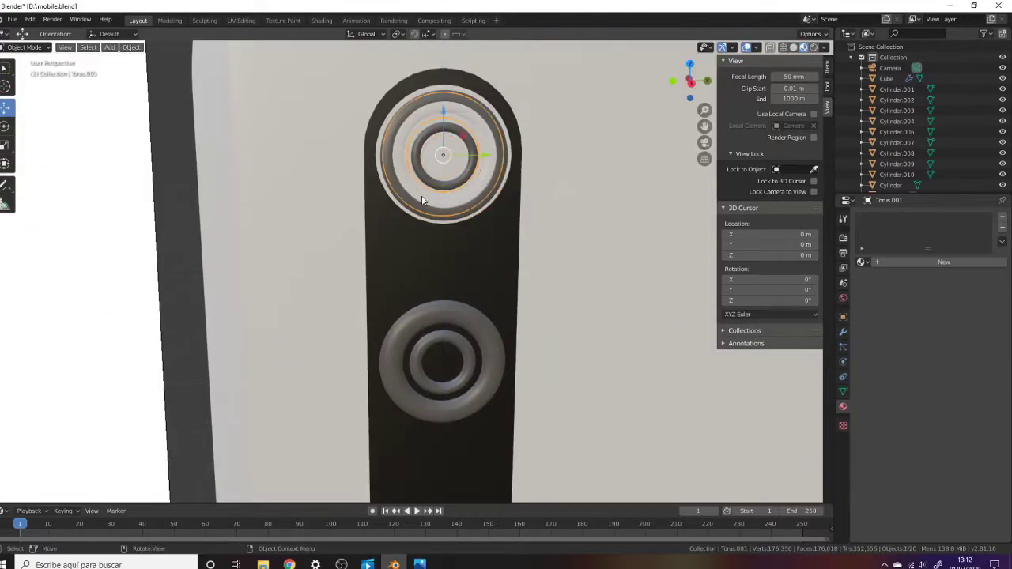
{"action": "scroll", "coordinate": [443, 158], "scroll_direction": "down", "scroll_amount": 4}
{"action": "scroll", "coordinate": [450, 237], "scroll_direction": "up", "scroll_amount": 4}
{"action": "scroll", "coordinate": [459, 269], "scroll_direction": "up", "scroll_amount": 2}
{"action": "key", "text": "s"}
{"action": "left_click", "coordinate": [486, 289]}
{"action": "scroll", "coordinate": [628, 311], "scroll_direction": "down", "scroll_amount": 4}
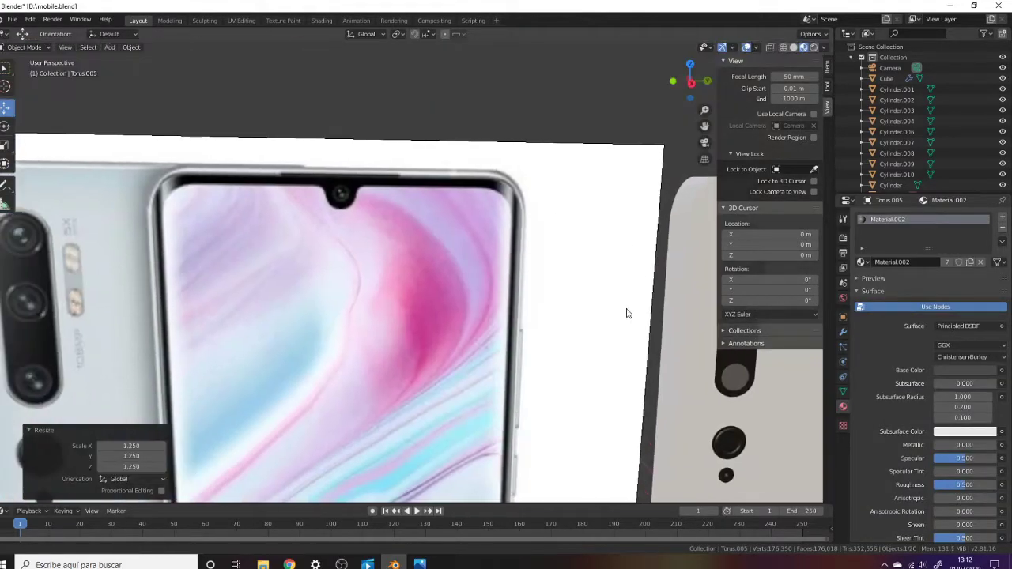
{"action": "scroll", "coordinate": [323, 218], "scroll_direction": "up", "scroll_amount": 5}
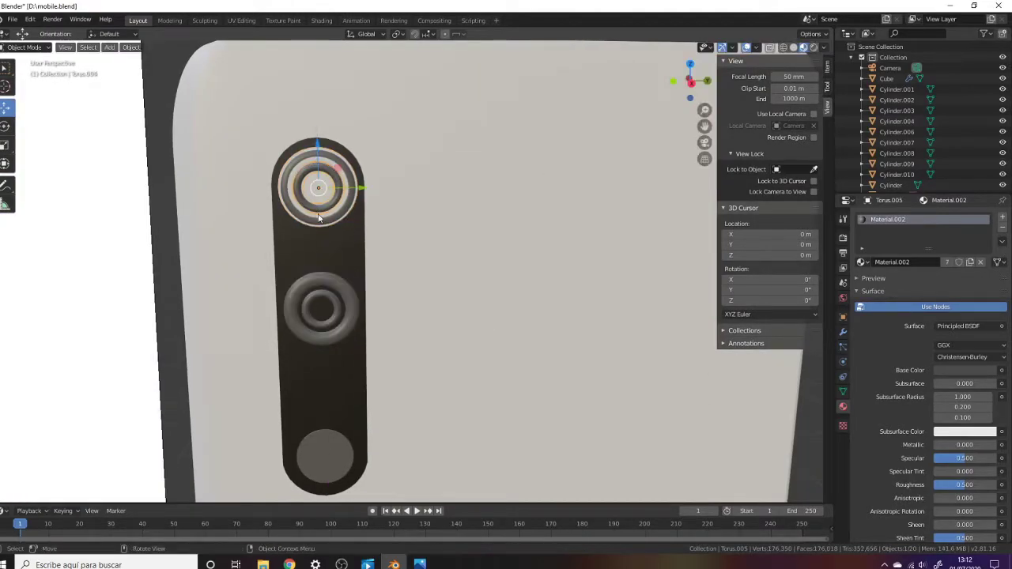
Duplicate the top lens parts and move the copy down the camera strip.
{"action": "left_click", "coordinate": [322, 162]}
{"action": "key", "text": "ctrl+z"}
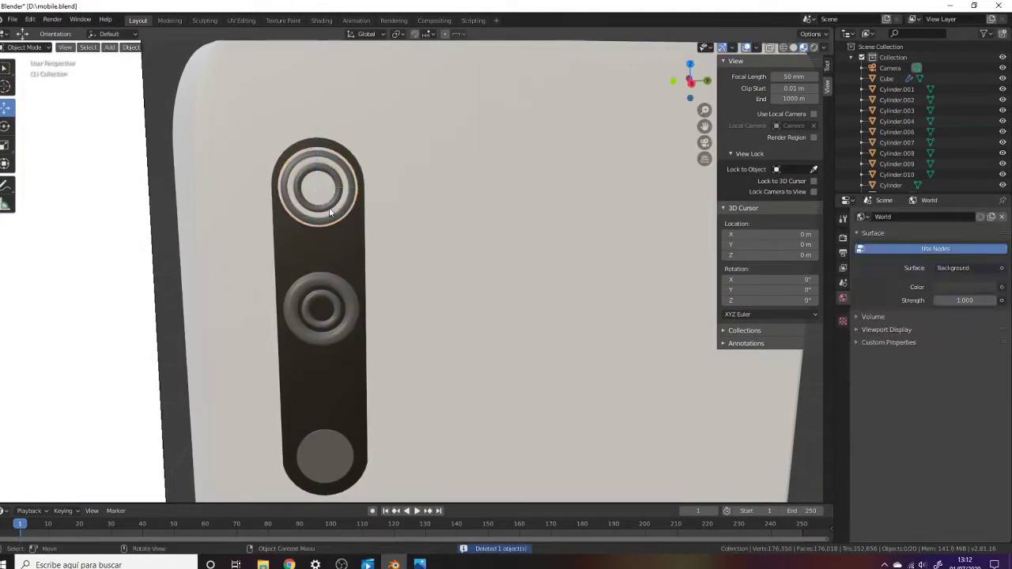
{"action": "left_click", "coordinate": [317, 188]}
{"action": "key", "text": "shift+d"}
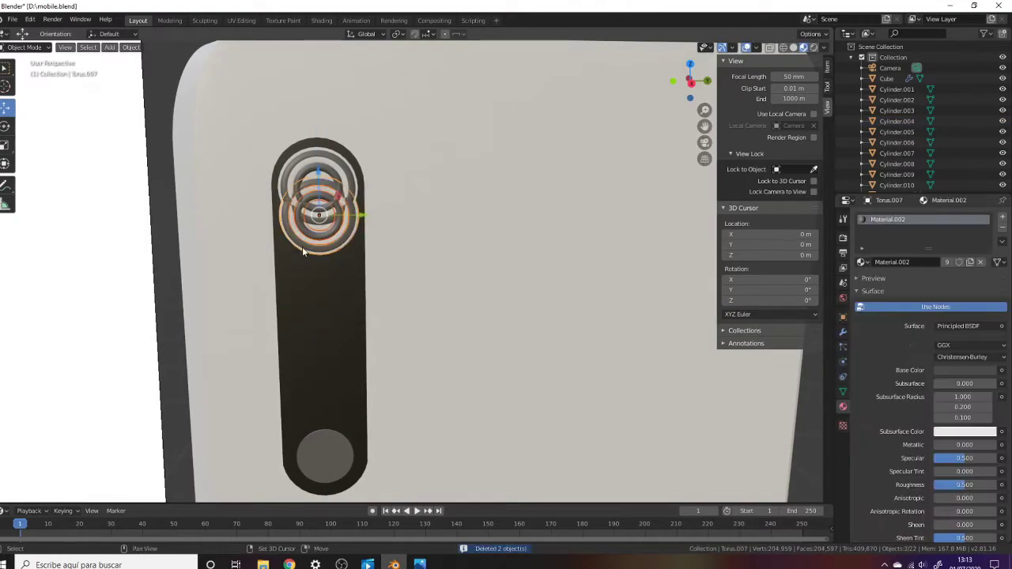
{"action": "left_click", "coordinate": [320, 234]}
{"action": "left_click", "coordinate": [318, 255]}
{"action": "scroll", "coordinate": [399, 247], "scroll_direction": "down", "scroll_amount": 5}
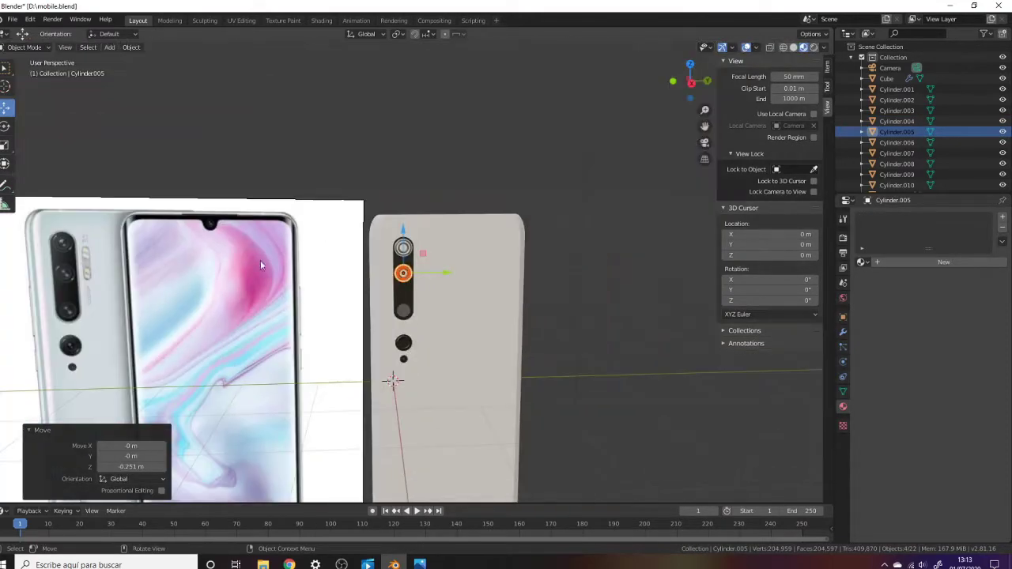
Give the lower lens ring the dark Material.001.
{"action": "left_click", "coordinate": [403, 309]}
{"action": "scroll", "coordinate": [403, 309], "scroll_direction": "up", "scroll_amount": 8}
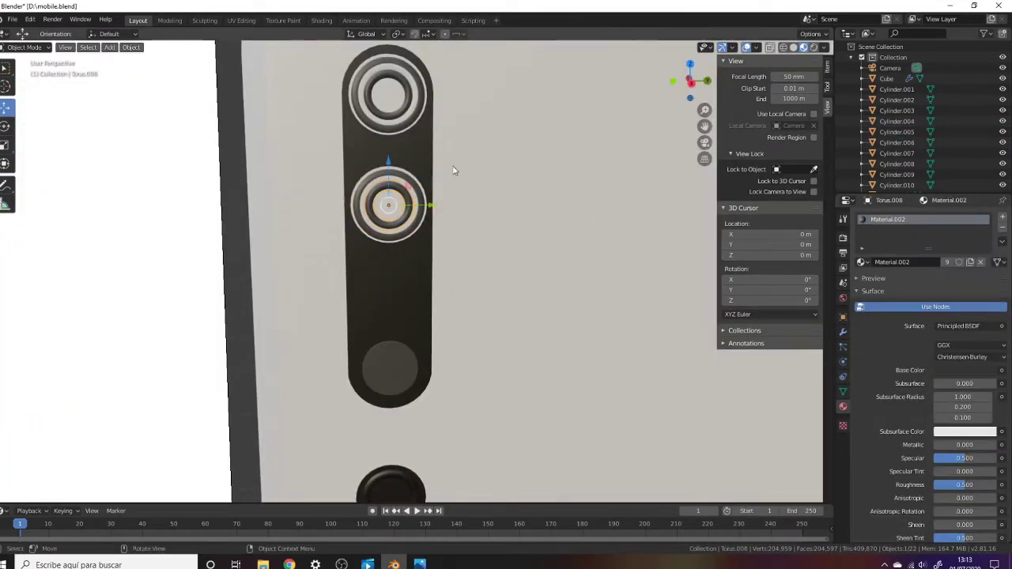
{"action": "left_click", "coordinate": [896, 131]}
{"action": "left_click", "coordinate": [862, 262]}
{"action": "left_click", "coordinate": [869, 290]}
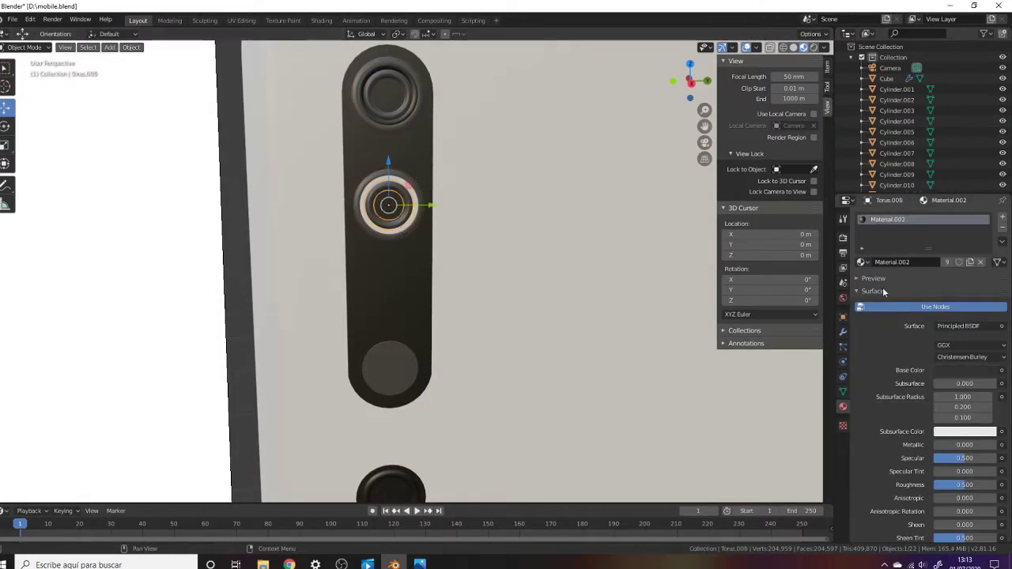
{"action": "scroll", "coordinate": [392, 270], "scroll_direction": "up", "scroll_amount": 4}
{"action": "scroll", "coordinate": [403, 242], "scroll_direction": "down", "scroll_amount": 4}
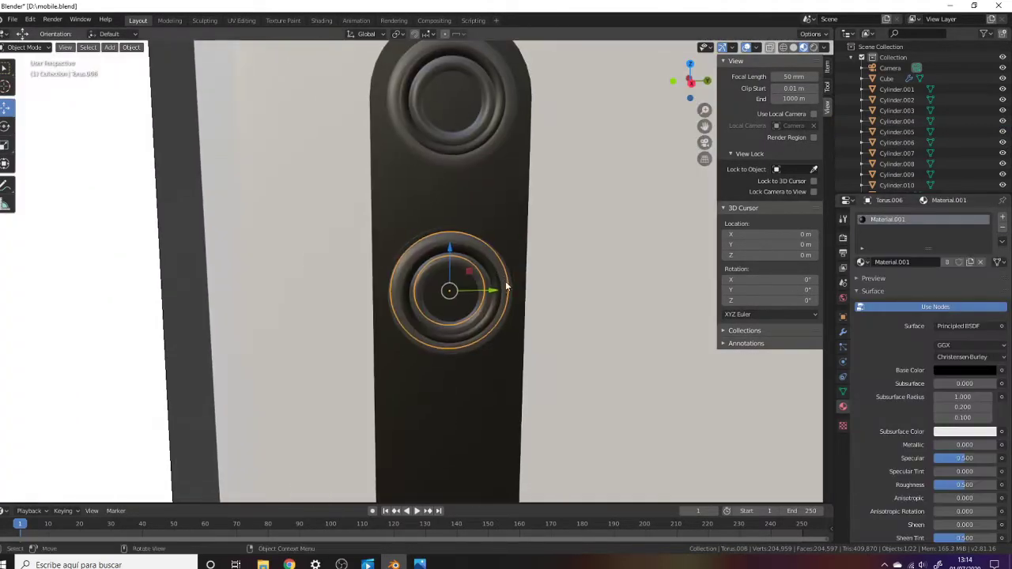
Resize the lower torus rings and delete the extra ring.
{"action": "left_click", "coordinate": [452, 293]}
{"action": "mouse_move", "coordinate": [473, 211]}
{"action": "middle_mouse_down"}
{"action": "mouse_move", "coordinate": [369, 294]}
{"action": "mouse_move", "coordinate": [506, 285]}
{"action": "middle_mouse_up"}
{"action": "key", "text": "s"}
{"action": "left_click", "coordinate": [545, 282]}
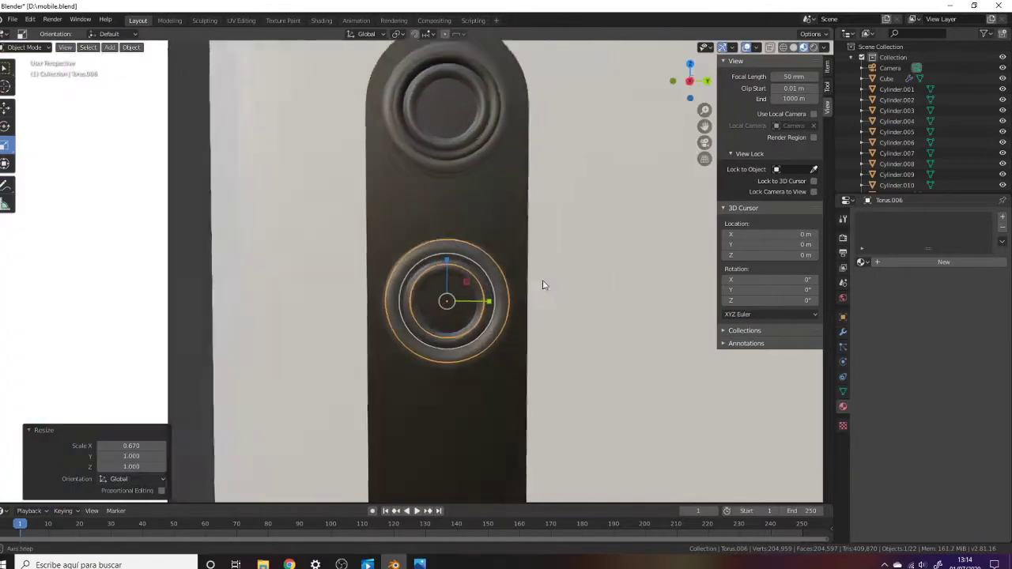
{"action": "key", "text": "s"}
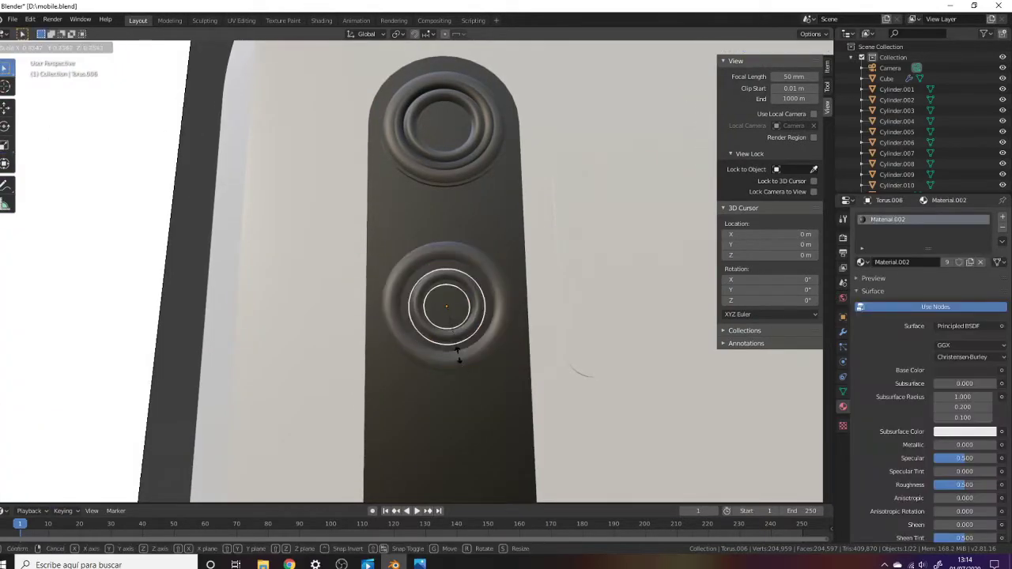
{"action": "left_click", "coordinate": [473, 318]}
{"action": "key", "text": "s"}
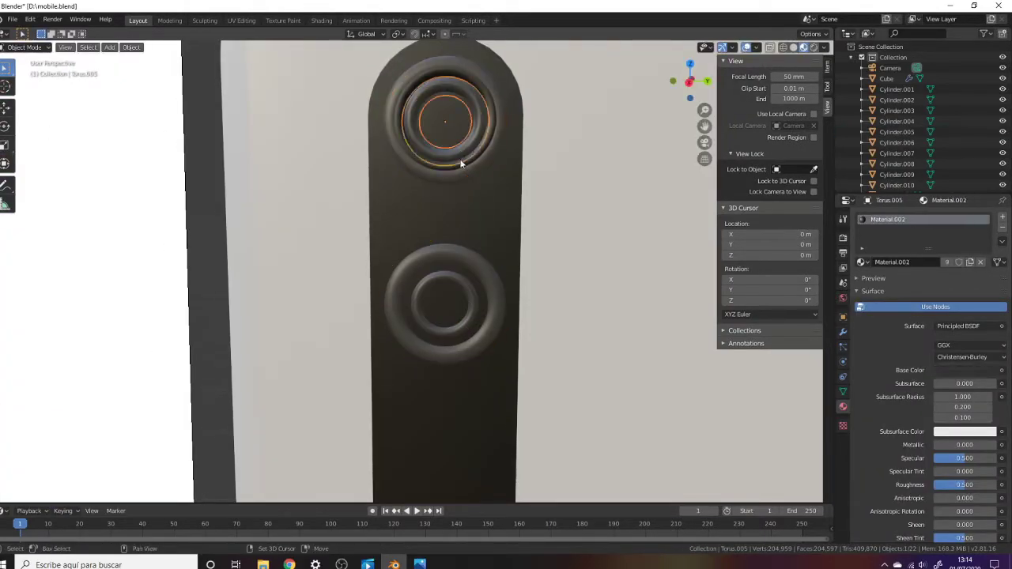
{"action": "key", "text": "ctrl+z"}
{"action": "key", "text": "ctrl+z"}
{"action": "key", "text": "ctrl+z"}
{"action": "key", "text": "ctrl+shift+z"}
{"action": "key", "text": "ctrl+shift+z"}
{"action": "key", "text": "ctrl+shift+z"}
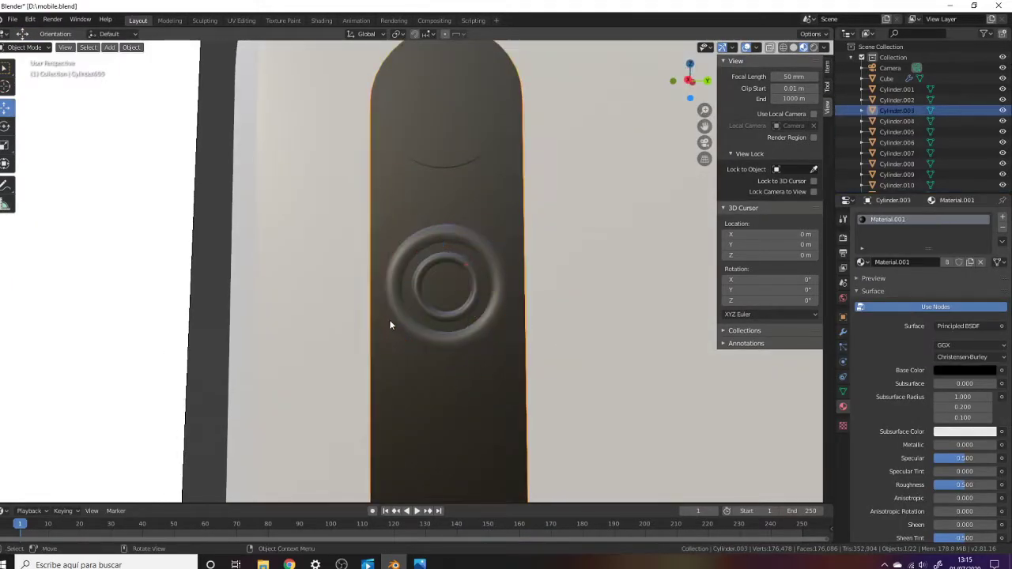
{"action": "middle_click_drag", "start_coordinate": [389, 319], "coordinate": [418, 333]}
{"action": "key", "text": "x"}
{"action": "left_click", "coordinate": [421, 336]}
Move the lens ring group vertically along Z into its stacked position.
{"action": "middle_click_drag", "start_coordinate": [423, 383], "coordinate": [435, 305]}
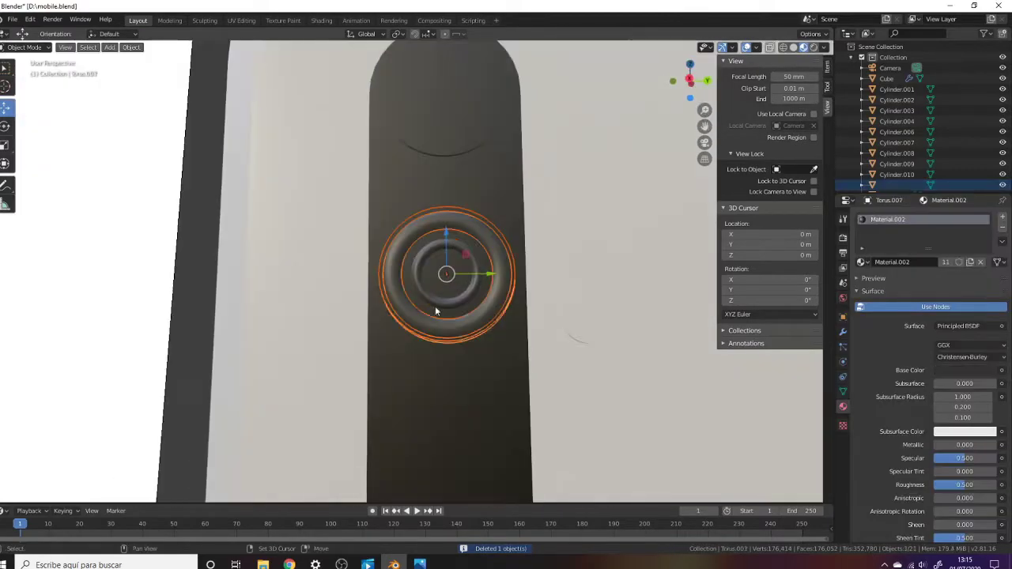
{"action": "left_click", "coordinate": [421, 288]}
{"action": "key", "text": "g"}
{"action": "key", "text": "z"}
{"action": "left_click", "coordinate": [446, 318]}
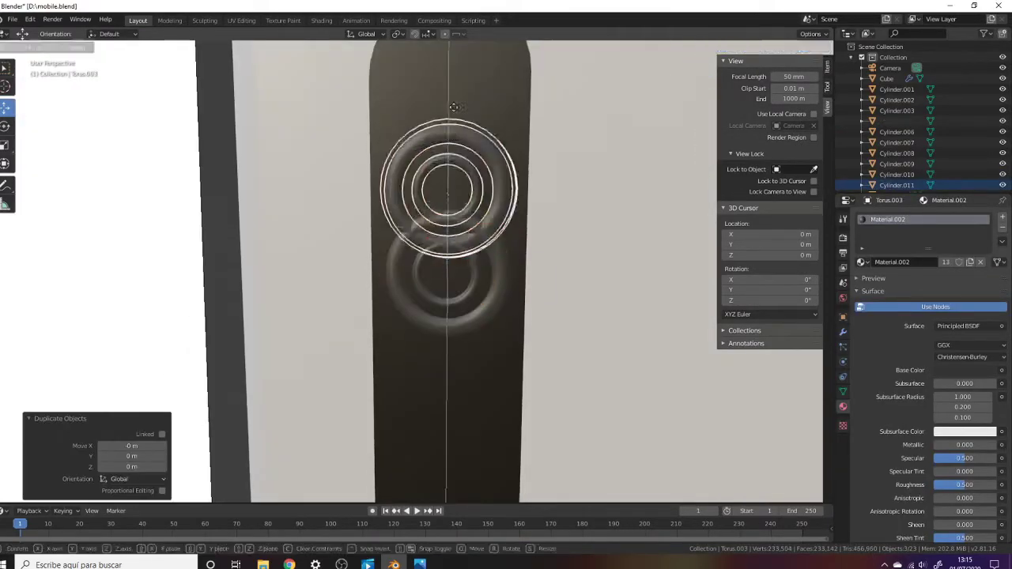
{"action": "scroll", "coordinate": [443, 237], "scroll_direction": "down", "scroll_amount": 5}
{"action": "scroll", "coordinate": [443, 237], "scroll_direction": "down", "scroll_amount": 3}
{"action": "scroll", "coordinate": [443, 237], "scroll_direction": "up", "scroll_amount": 4}
{"action": "scroll", "coordinate": [443, 237], "scroll_direction": "up", "scroll_amount": 1}
{"action": "left_click", "coordinate": [896, 163]}
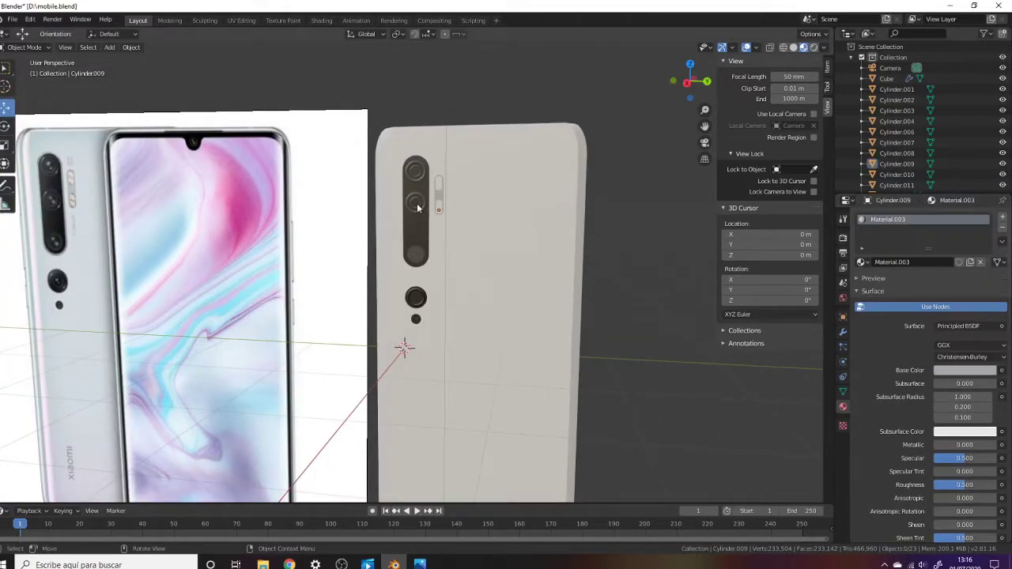
Select the flash and lens pieces on the camera strip and adjust the lens size.
{"action": "left_click", "coordinate": [438, 208]}
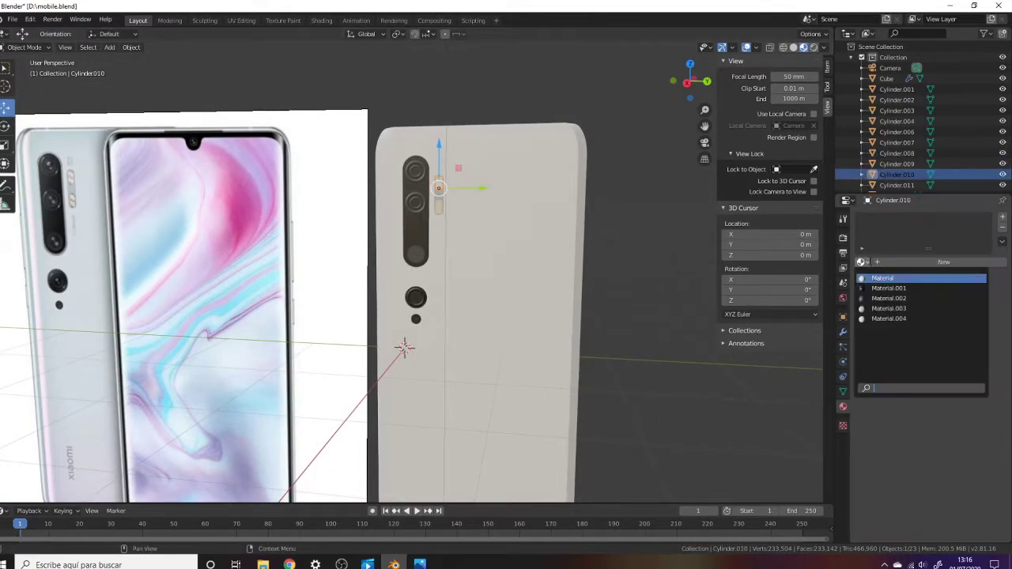
{"action": "left_click", "coordinate": [534, 287]}
{"action": "scroll", "coordinate": [485, 289], "scroll_direction": "up", "scroll_amount": 6}
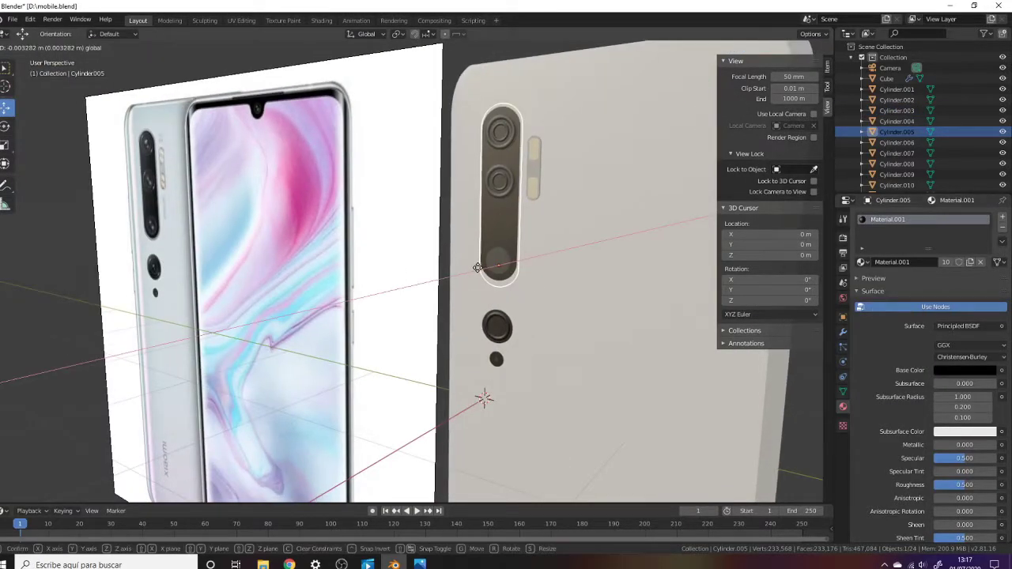
{"action": "left_click", "coordinate": [477, 267]}
{"action": "left_click", "coordinate": [862, 262]}
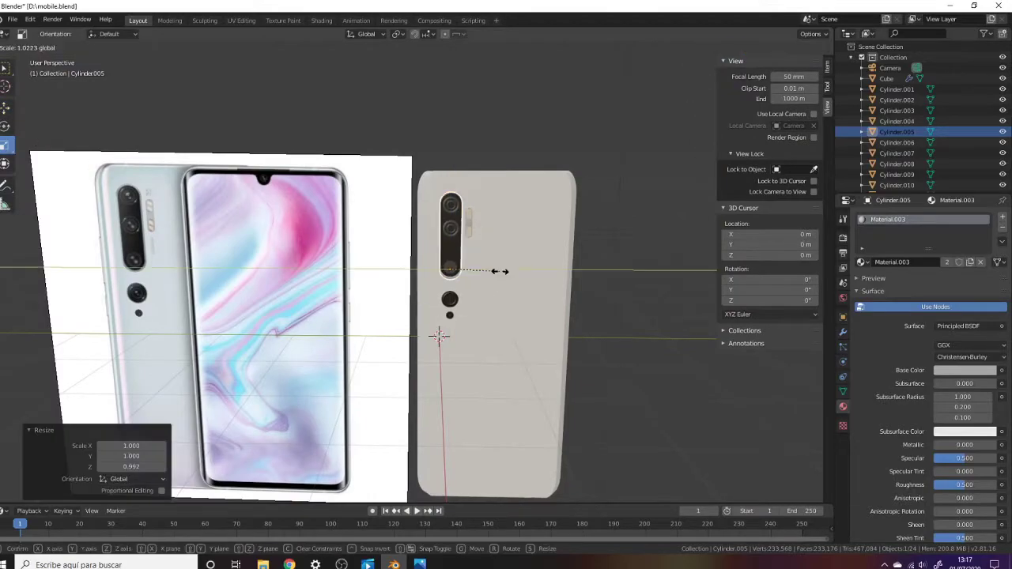
{"action": "left_click", "coordinate": [499, 271]}
{"action": "scroll", "coordinate": [514, 235], "scroll_direction": "up", "scroll_amount": 5}
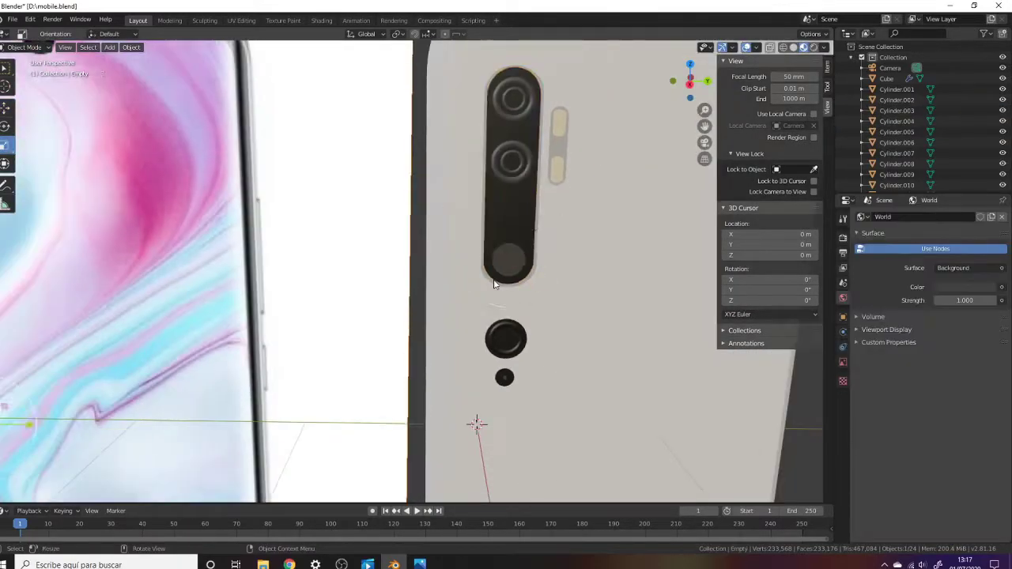
{"action": "left_click", "coordinate": [556, 267]}
{"action": "scroll", "coordinate": [553, 277], "scroll_direction": "up", "scroll_amount": 3}
{"action": "left_click", "coordinate": [549, 287]}
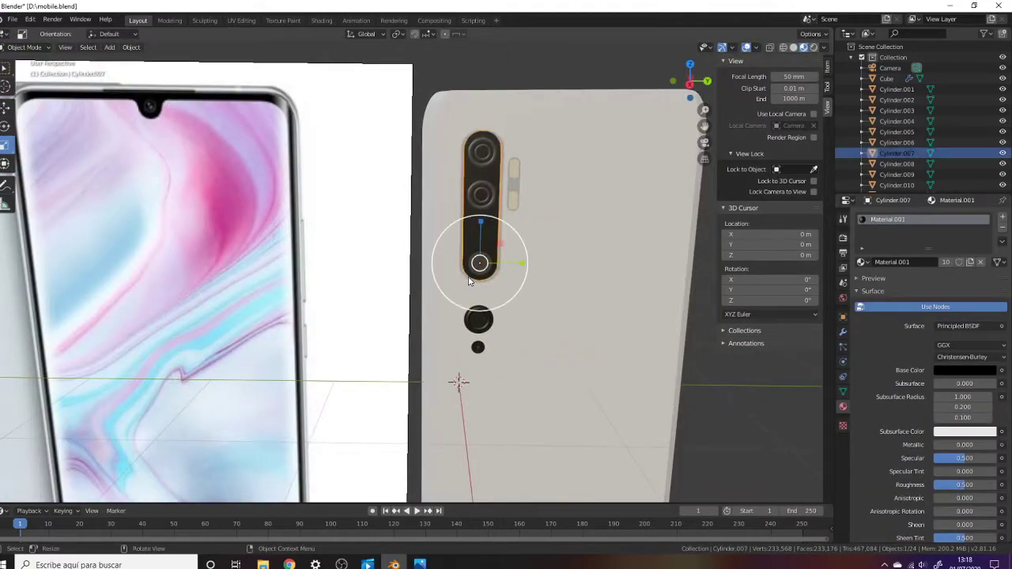
{"action": "left_click", "coordinate": [459, 384]}
Orbit around the phone and reselect Cylinder.005 on the camera module for resizing.
{"action": "scroll", "coordinate": [553, 240], "scroll_direction": "up", "scroll_amount": 2}
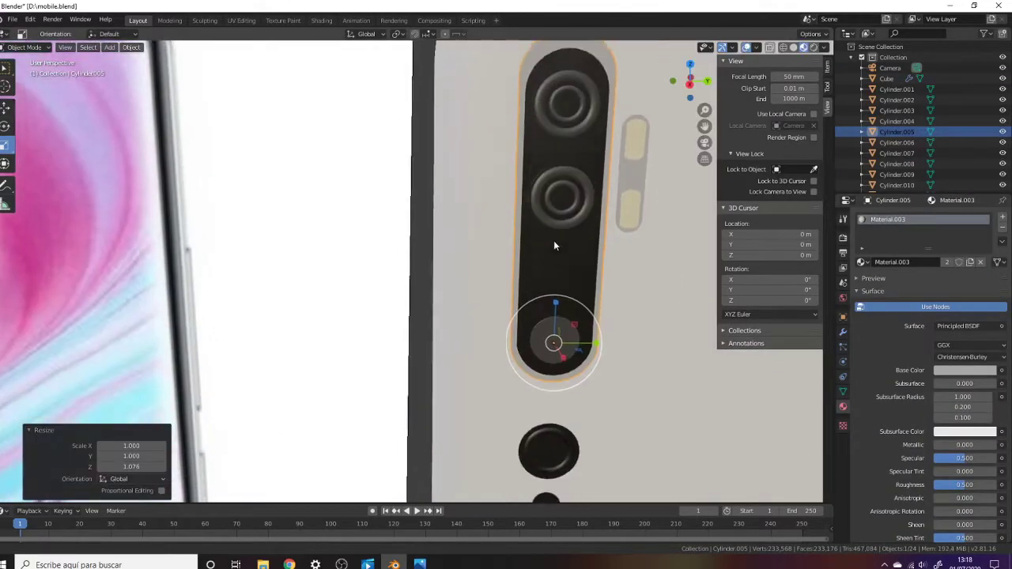
{"action": "scroll", "coordinate": [545, 285], "scroll_direction": "up", "scroll_amount": 2}
{"action": "scroll", "coordinate": [545, 285], "scroll_direction": "down", "scroll_amount": 1}
{"action": "scroll", "coordinate": [553, 253], "scroll_direction": "down", "scroll_amount": 7}
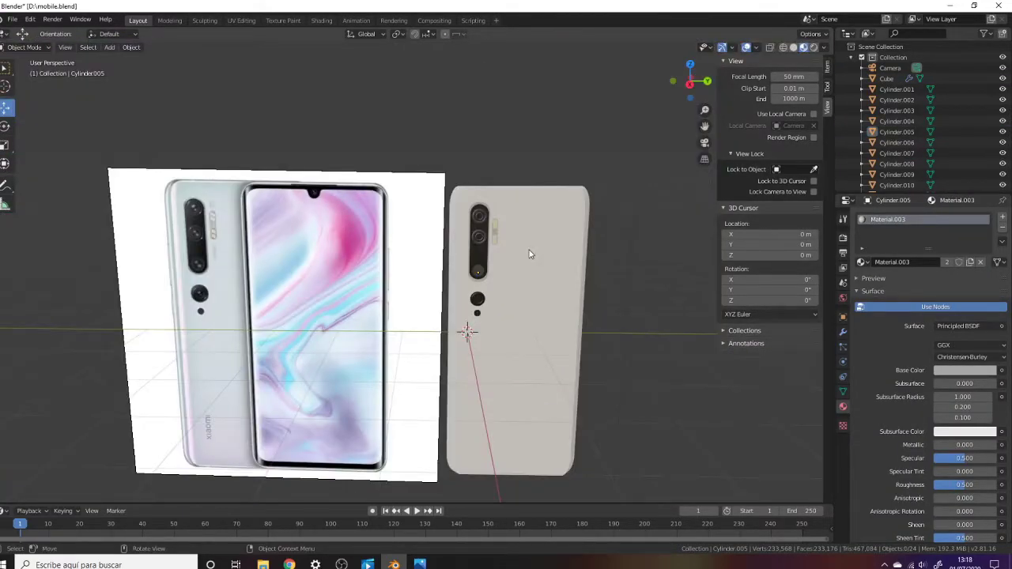
{"action": "middle_click_drag", "start_coordinate": [530, 253], "coordinate": [491, 302]}
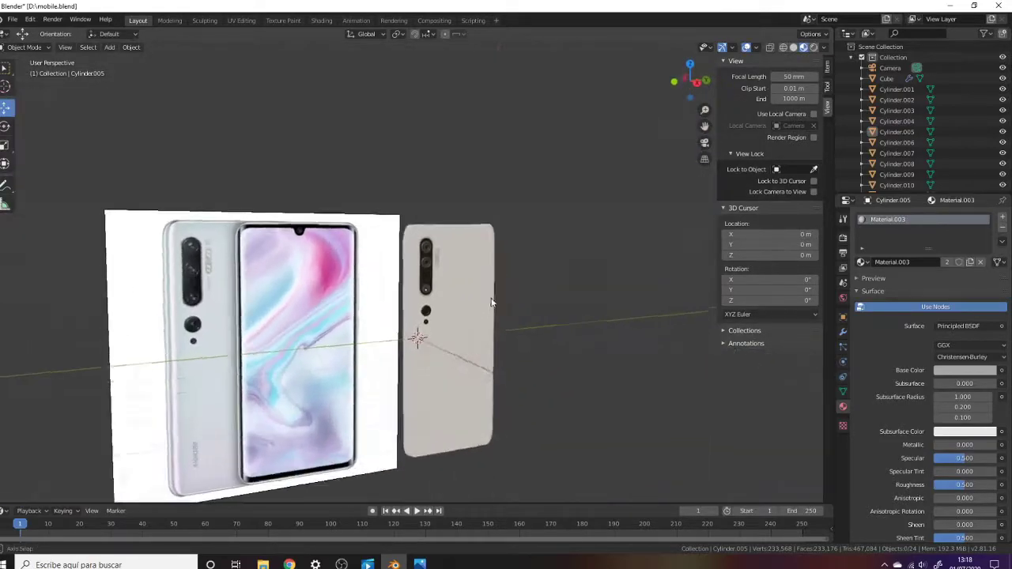
{"action": "mouse_move", "coordinate": [490, 302]}
{"action": "middle_mouse_down"}
{"action": "mouse_move", "coordinate": [395, 320]}
{"action": "mouse_move", "coordinate": [553, 332]}
{"action": "middle_mouse_up"}
{"action": "left_click", "coordinate": [553, 332]}
{"action": "key", "text": "shift+a"}
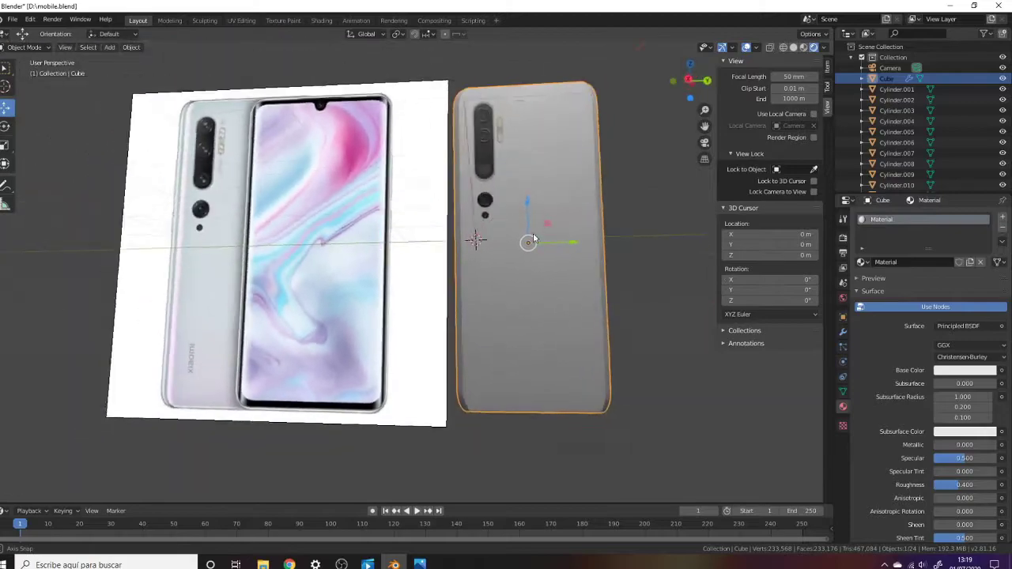
{"action": "middle_click_drag", "start_coordinate": [533, 232], "coordinate": [464, 331]}
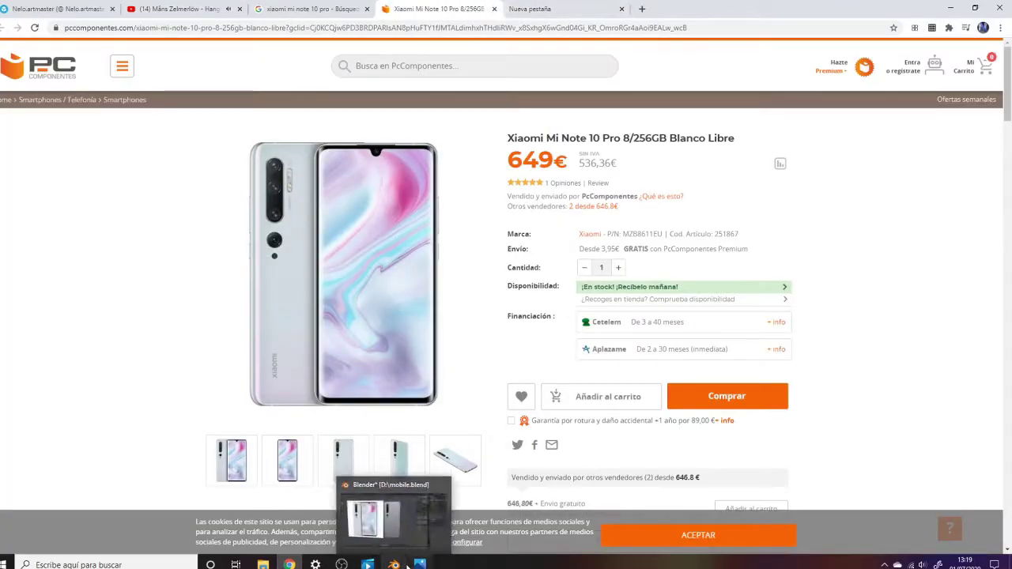
{"action": "left_click", "coordinate": [406, 566]}
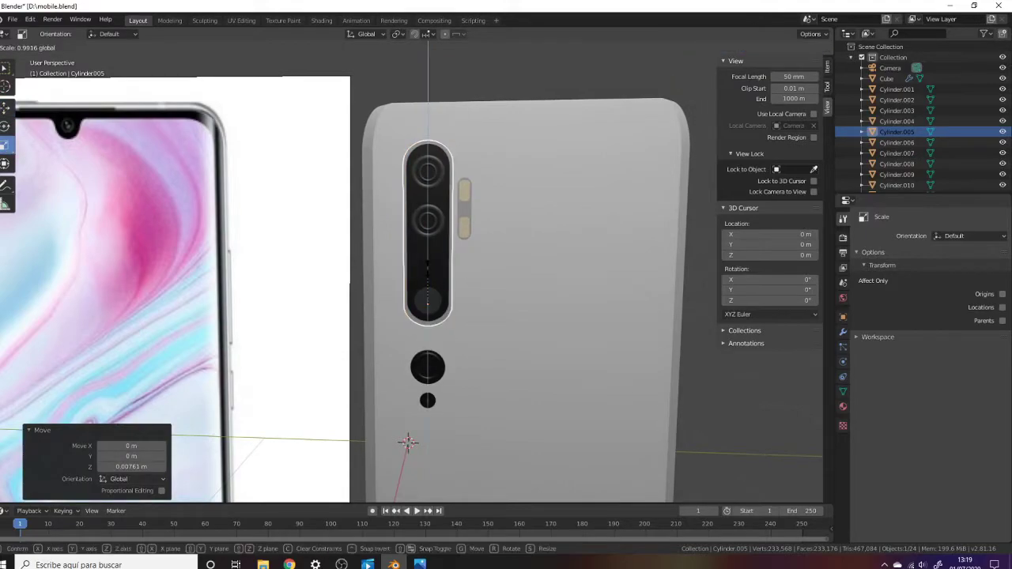
Add a text object and replace its default text with 'xiaomi'.
{"action": "key", "text": "shift+a"}
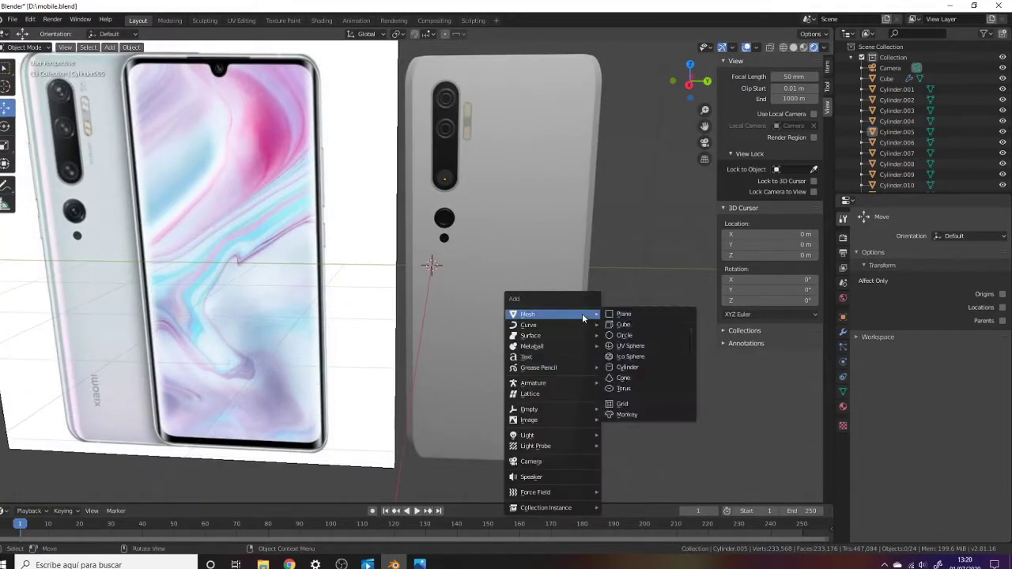
{"action": "left_click", "coordinate": [538, 361]}
{"action": "left_click", "coordinate": [842, 376]}
{"action": "middle_click_drag", "start_coordinate": [682, 332], "coordinate": [564, 402]}
{"action": "key", "text": "Tab"}
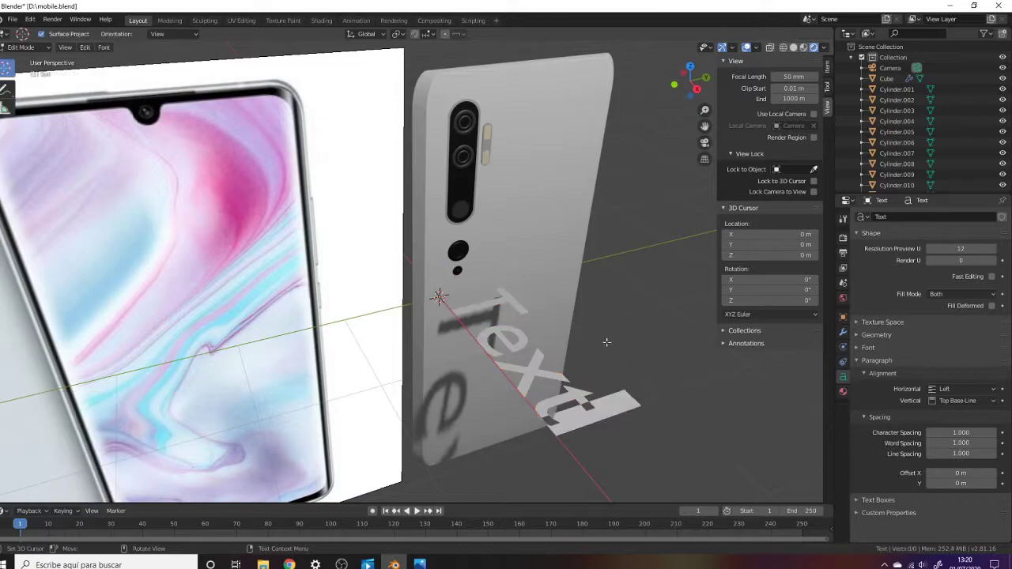
{"action": "key", "text": "BackSpace"}
{"action": "key", "text": "BackSpace"}
{"action": "key", "text": "BackSpace"}
{"action": "type", "text": "Xiaomi"}
{"action": "mouse_move", "coordinate": [582, 369]}
{"action": "middle_mouse_down"}
{"action": "mouse_move", "coordinate": [429, 140]}
{"action": "mouse_move", "coordinate": [576, 250]}
{"action": "mouse_move", "coordinate": [593, 346]}
{"action": "mouse_move", "coordinate": [632, 296]}
{"action": "middle_mouse_up"}
{"action": "left_click", "coordinate": [577, 249]}
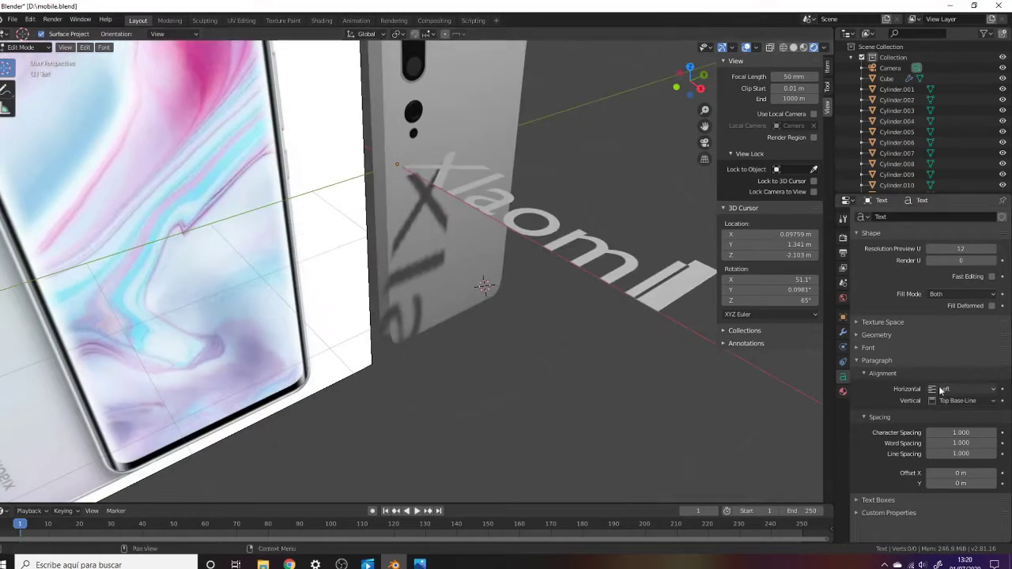
{"action": "key", "text": "Tab"}
Centre the text horizontally and give it a 0.02 m extrusion.
{"action": "left_click", "coordinate": [951, 388]}
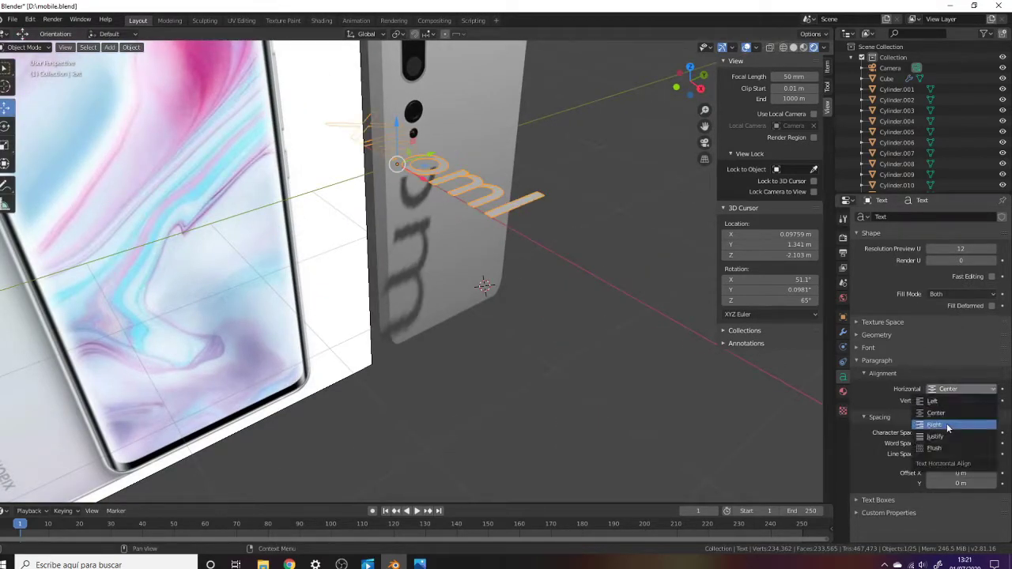
{"action": "left_click", "coordinate": [946, 423]}
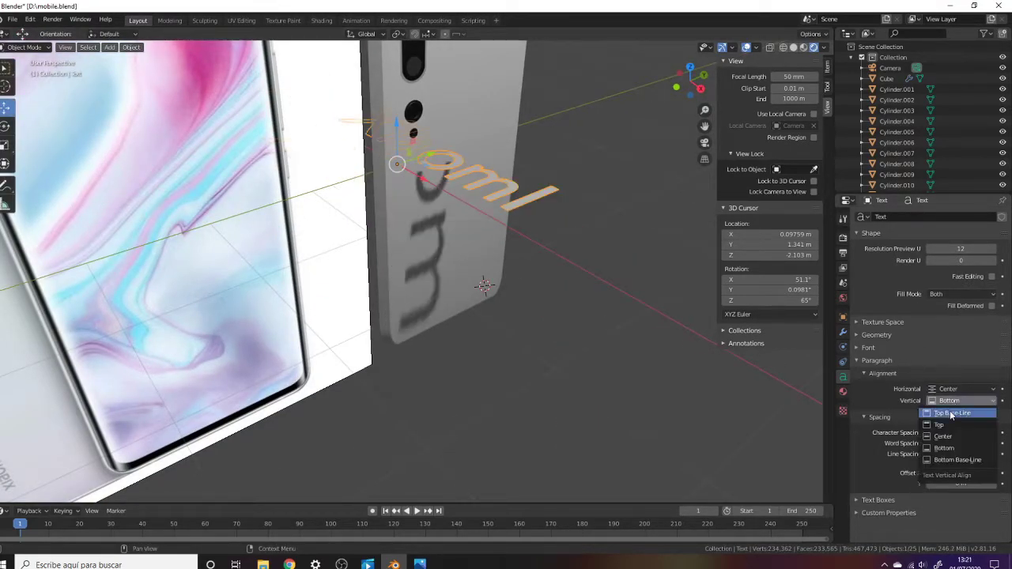
{"action": "mouse_move", "coordinate": [553, 316]}
{"action": "middle_mouse_down"}
{"action": "mouse_move", "coordinate": [324, 278]}
{"action": "mouse_move", "coordinate": [453, 241]}
{"action": "middle_mouse_up"}
{"action": "key", "text": "Tab"}
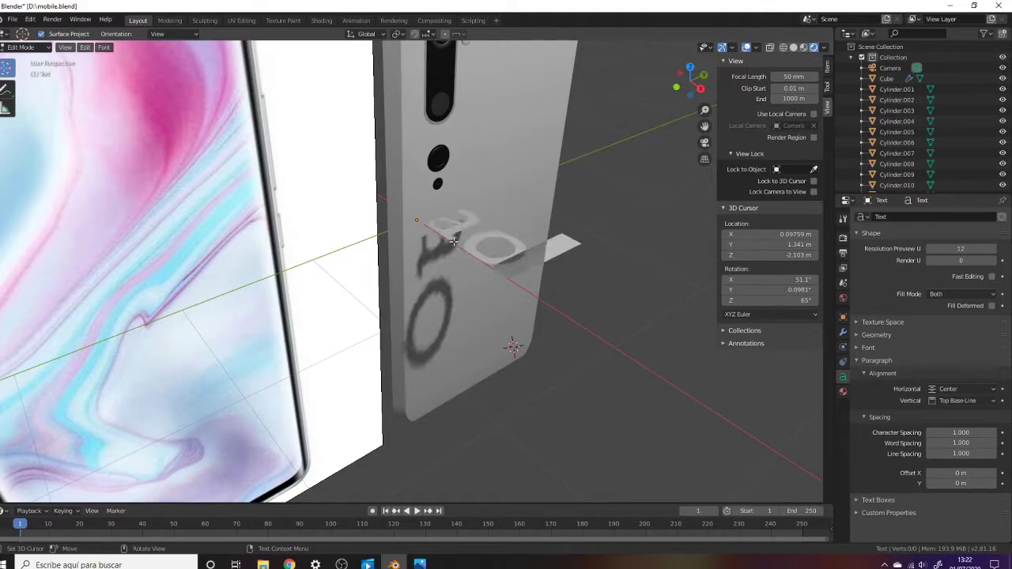
{"action": "middle_click_drag", "start_coordinate": [453, 241], "coordinate": [427, 237]}
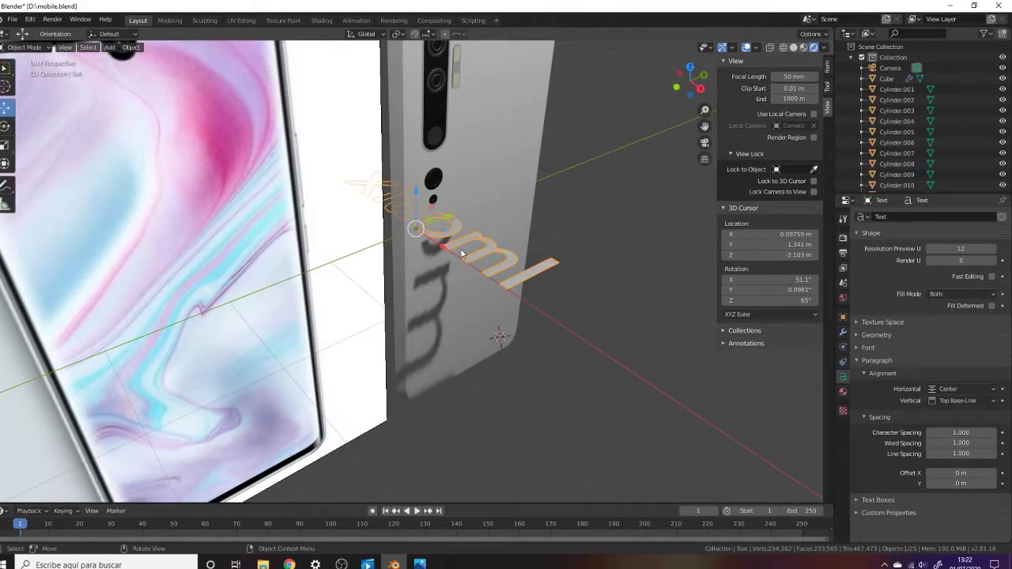
{"action": "left_click_drag", "start_coordinate": [876, 335], "coordinate": [868, 348]}
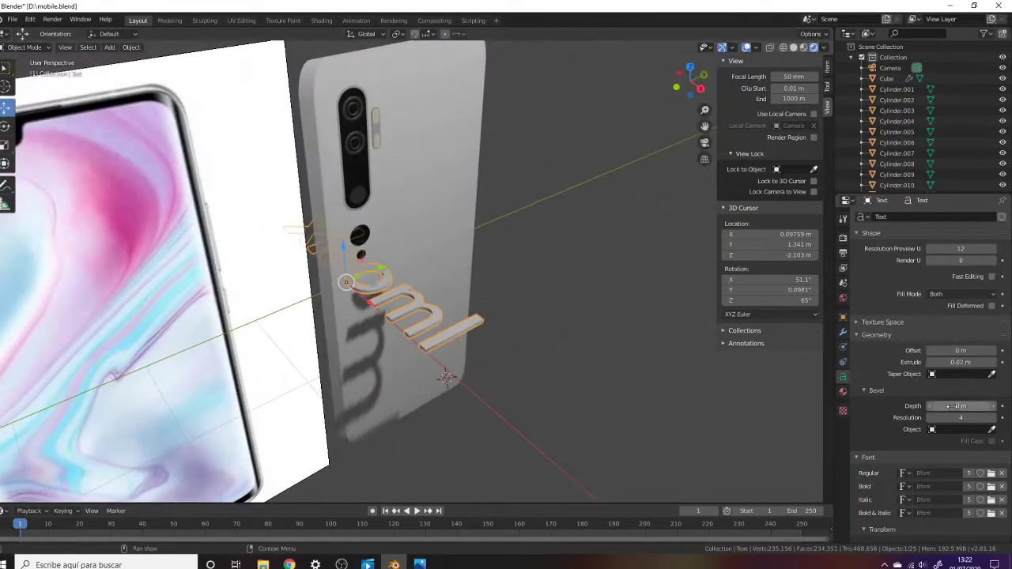
Convert the xiaomi text to a mesh and enter edit mode with X-ray on.
{"action": "right_click", "coordinate": [403, 340]}
{"action": "left_click", "coordinate": [403, 340]}
{"action": "mouse_move", "coordinate": [492, 361]}
{"action": "middle_mouse_down"}
{"action": "mouse_move", "coordinate": [553, 395]}
{"action": "mouse_move", "coordinate": [581, 357]}
{"action": "middle_mouse_up"}
{"action": "key", "text": "Tab"}
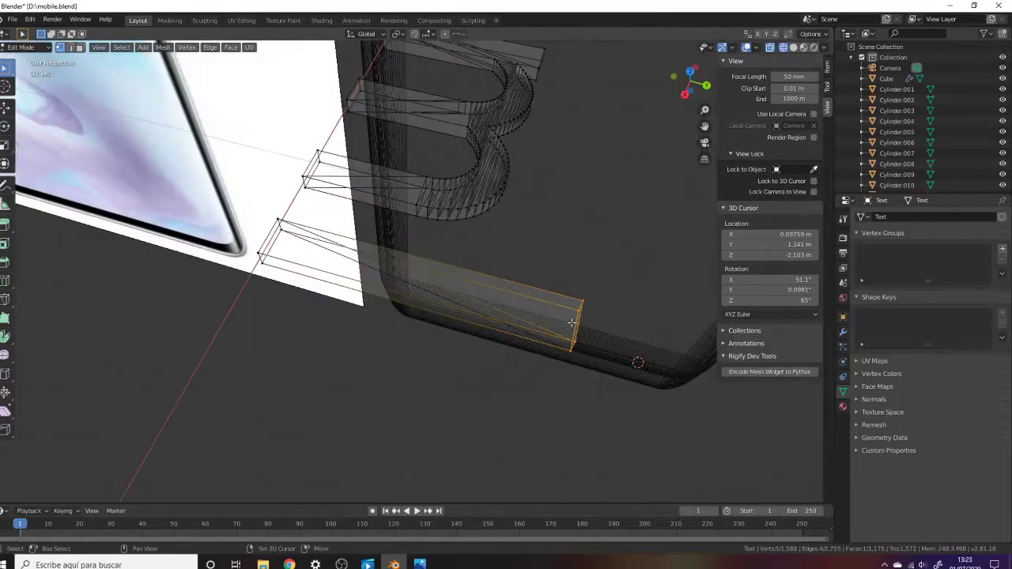
{"action": "key", "text": "g"}
{"action": "key", "text": "Escape"}
{"action": "key", "text": "alt+z"}
Shift selected letter geometry along Y to adjust the letter spacing.
{"action": "mouse_move", "coordinate": [576, 313]}
{"action": "middle_mouse_down"}
{"action": "mouse_move", "coordinate": [556, 252]}
{"action": "mouse_move", "coordinate": [572, 403]}
{"action": "mouse_move", "coordinate": [384, 315]}
{"action": "mouse_move", "coordinate": [470, 243]}
{"action": "middle_mouse_up"}
{"action": "key", "text": "alt+z"}
{"action": "key", "text": "g"}
{"action": "key", "text": "y"}
{"action": "left_click", "coordinate": [384, 315]}
{"action": "key", "text": "alt+z"}
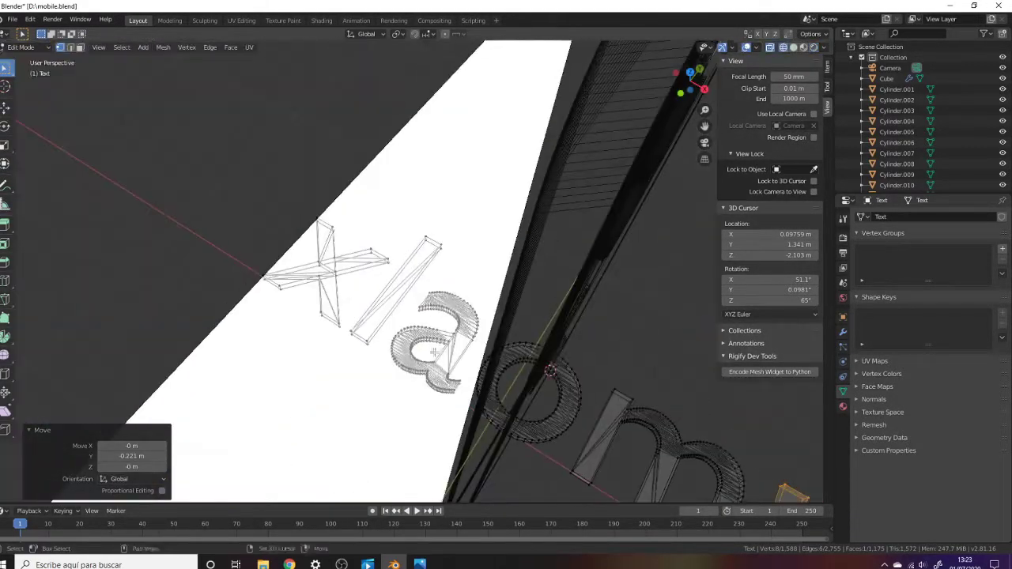
{"action": "left_click", "coordinate": [470, 243]}
{"action": "left_click", "coordinate": [259, 397]}
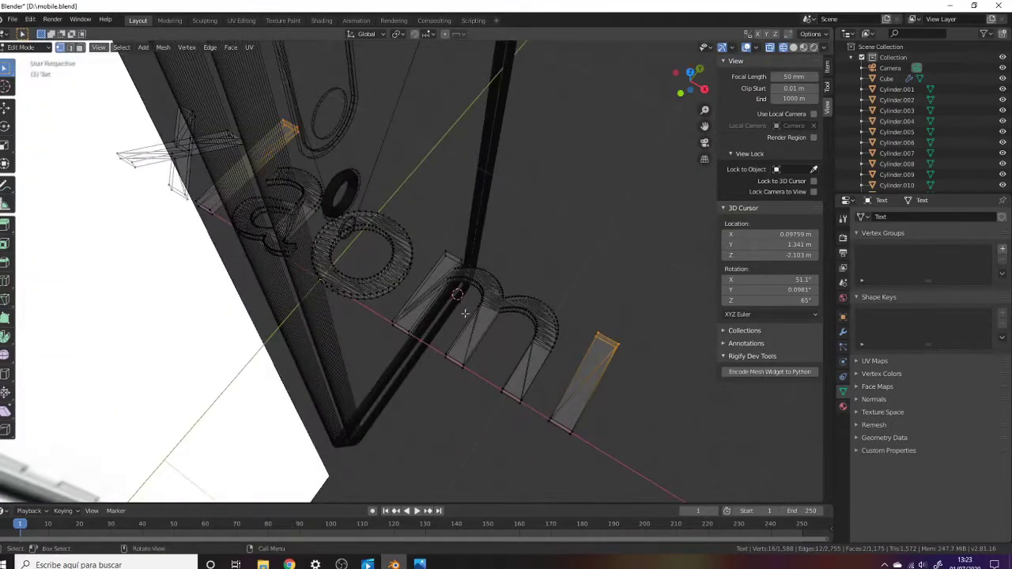
Move another letter part along Y, then exit edit mode and turn X-ray off.
{"action": "mouse_move", "coordinate": [259, 397]}
{"action": "middle_mouse_down"}
{"action": "mouse_move", "coordinate": [242, 448]}
{"action": "mouse_move", "coordinate": [356, 294]}
{"action": "mouse_move", "coordinate": [348, 302]}
{"action": "mouse_move", "coordinate": [316, 283]}
{"action": "middle_mouse_up"}
{"action": "key", "text": "g"}
{"action": "key", "text": "y"}
{"action": "left_click", "coordinate": [242, 448]}
{"action": "key", "text": "Tab"}
{"action": "key", "text": "alt+z"}
Rotate the xiaomi text to X 180°, Y 270° and Z 0°.
{"action": "key", "text": "r"}
{"action": "key", "text": "y"}
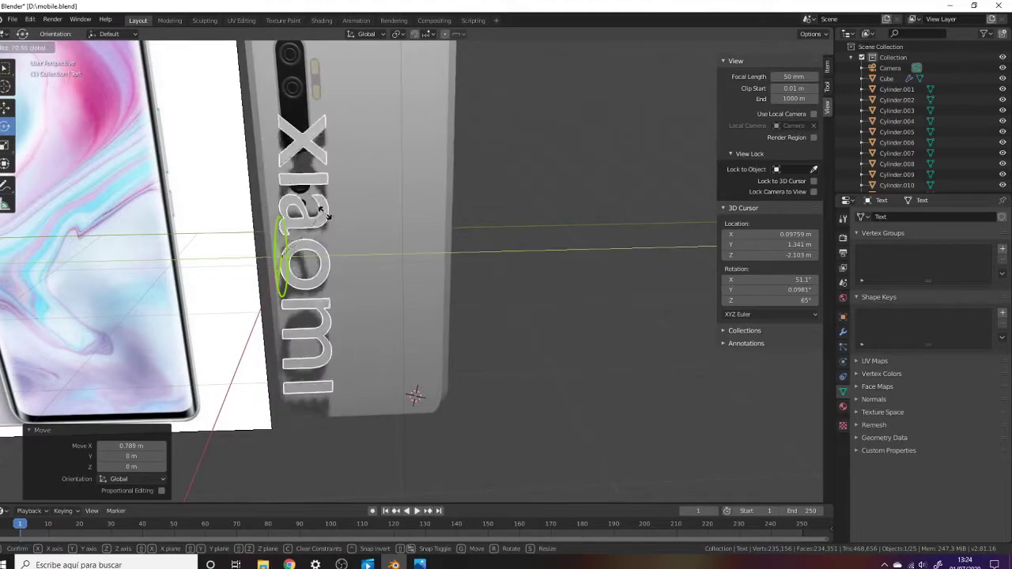
{"action": "left_click", "coordinate": [325, 212]}
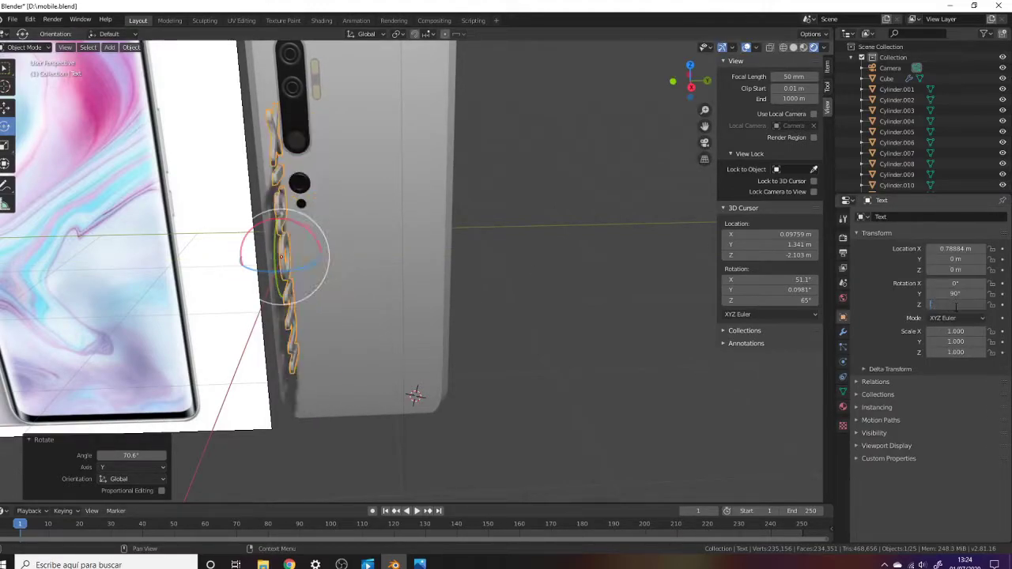
{"action": "type", "text": "0"}
{"action": "key", "text": "Return"}
{"action": "key", "text": "r"}
{"action": "key", "text": "z"}
{"action": "left_click", "coordinate": [277, 255]}
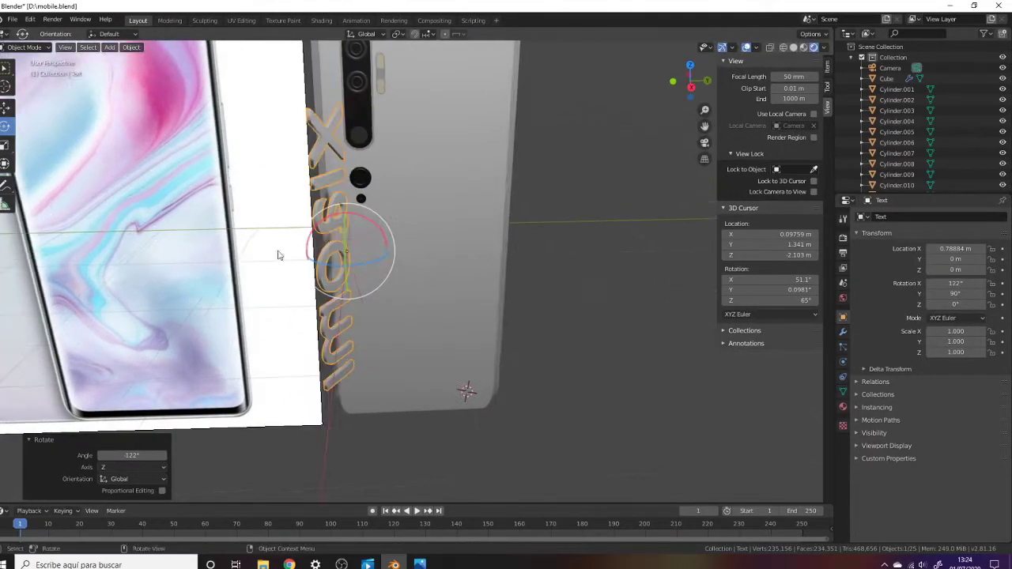
{"action": "key", "text": "ctrl+z"}
{"action": "type", "text": "280"}
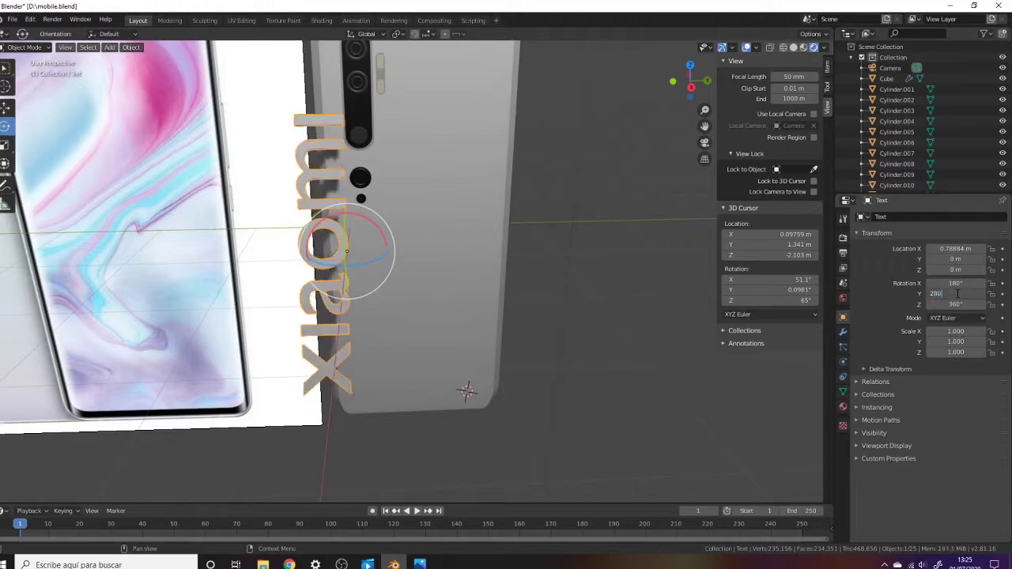
{"action": "key", "text": "Return"}
Scale the logo down to 0.165 and lower it along the phone's length.
{"action": "middle_click_drag", "start_coordinate": [553, 316], "coordinate": [669, 329]}
{"action": "key", "text": "g"}
{"action": "left_click", "coordinate": [561, 365]}
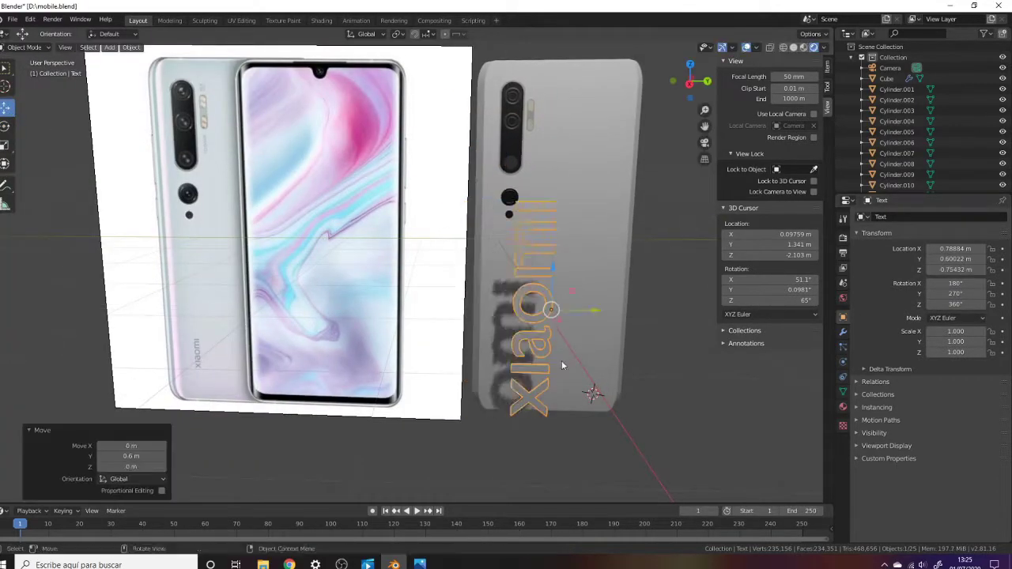
{"action": "middle_click_drag", "start_coordinate": [548, 338], "coordinate": [515, 301]}
{"action": "key", "text": "g"}
{"action": "key", "text": "z"}
{"action": "left_click", "coordinate": [514, 300]}
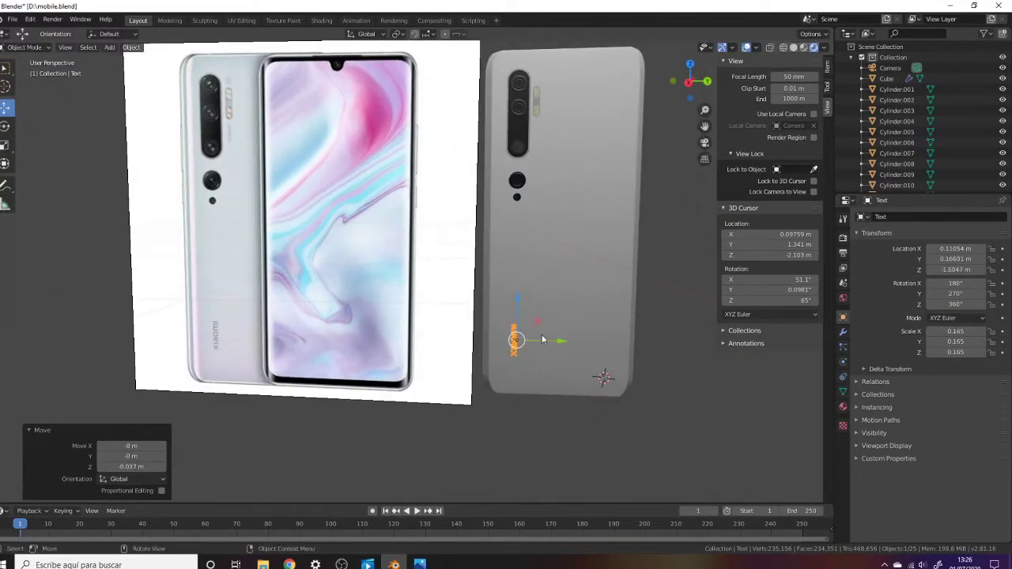
Slide the logo sideways onto the phone's back near the bottom.
{"action": "scroll", "coordinate": [563, 339], "scroll_direction": "up", "scroll_amount": 3}
{"action": "left_click", "coordinate": [601, 350]}
{"action": "scroll", "coordinate": [497, 357], "scroll_direction": "up", "scroll_amount": 2}
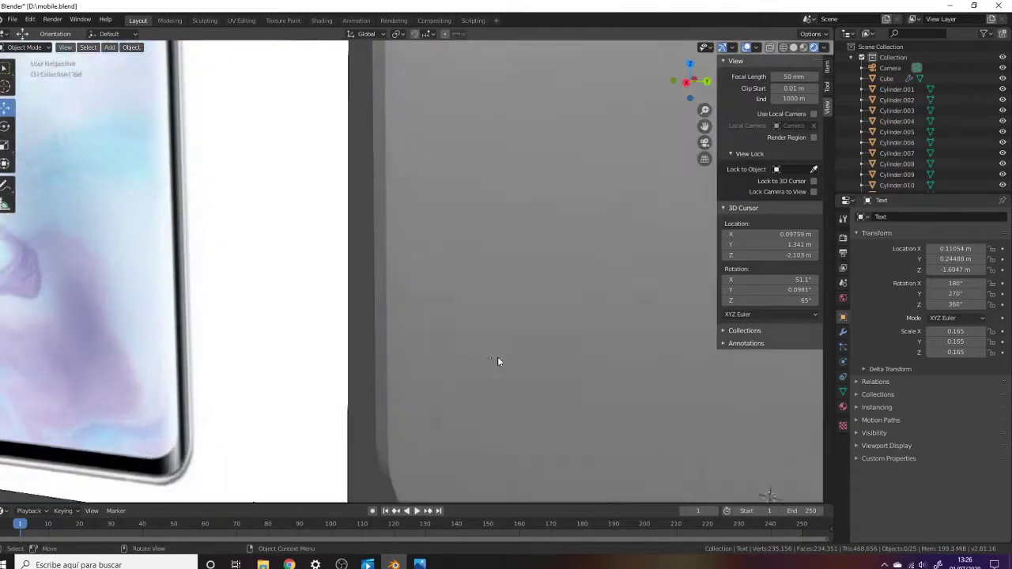
{"action": "mouse_move", "coordinate": [497, 357]}
{"action": "middle_mouse_down"}
{"action": "mouse_move", "coordinate": [427, 355]}
{"action": "mouse_move", "coordinate": [496, 330]}
{"action": "middle_mouse_up"}
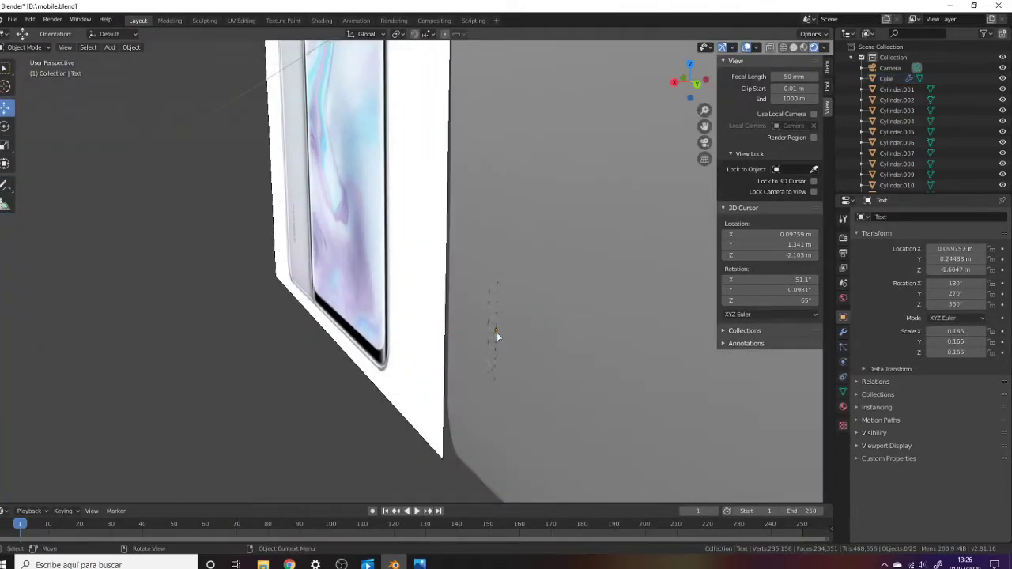
{"action": "left_click", "coordinate": [496, 332]}
{"action": "key", "text": "g"}
{"action": "left_click", "coordinate": [463, 337]}
{"action": "scroll", "coordinate": [475, 316], "scroll_direction": "down", "scroll_amount": 3}
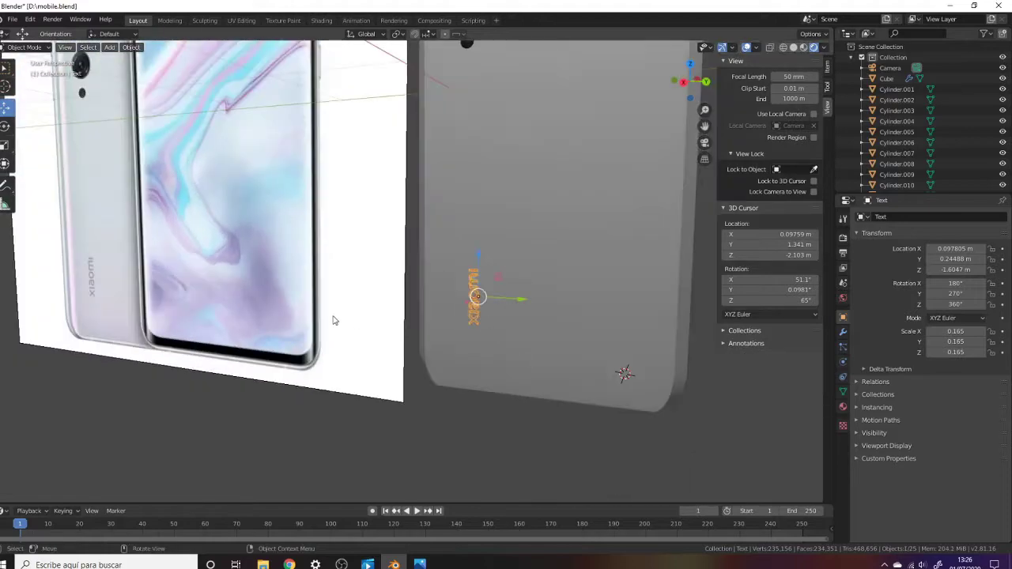
Give the logo a new material and check a Xiaomi Mi Note 10 Pro reference photo.
{"action": "left_click", "coordinate": [843, 407]}
{"action": "left_click", "coordinate": [861, 261]}
{"action": "scroll", "coordinate": [505, 355], "scroll_direction": "down", "scroll_amount": 2}
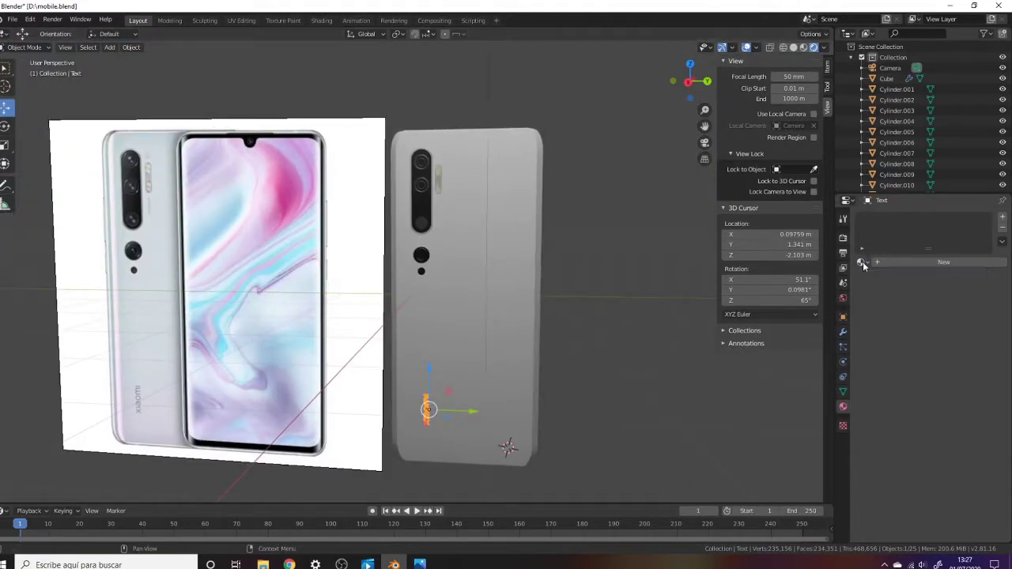
{"action": "left_click", "coordinate": [909, 262]}
{"action": "left_click", "coordinate": [423, 417]}
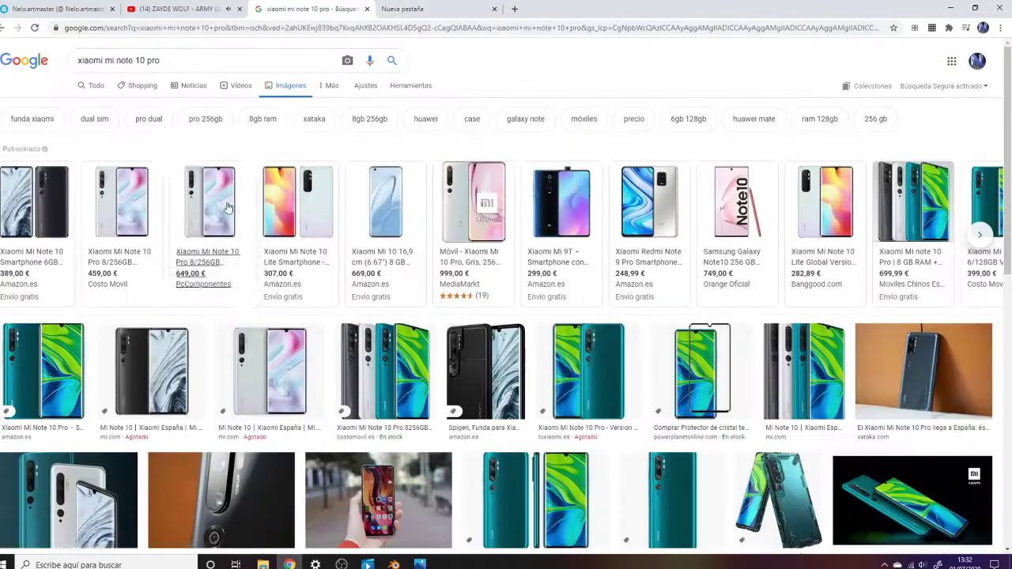
{"action": "left_click", "coordinate": [68, 338]}
{"action": "left_click", "coordinate": [394, 565]}
Pick a pink hue in the body's Base Color wheel, lowering its value to 0.300.
{"action": "left_click", "coordinate": [964, 221]}
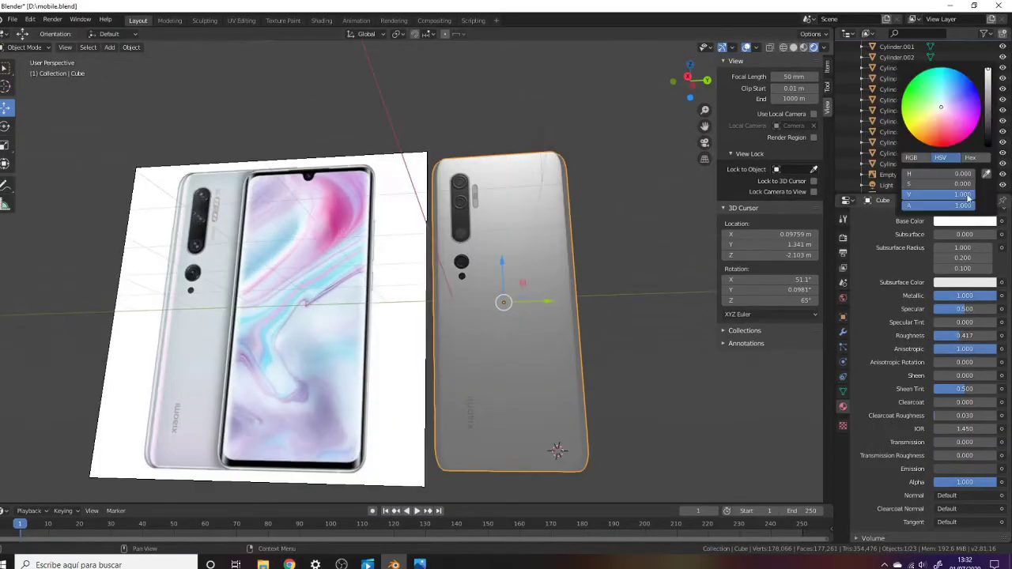
{"action": "left_click_drag", "start_coordinate": [917, 119], "coordinate": [960, 142]}
{"action": "scroll", "coordinate": [934, 419], "scroll_direction": "down", "scroll_amount": 5}
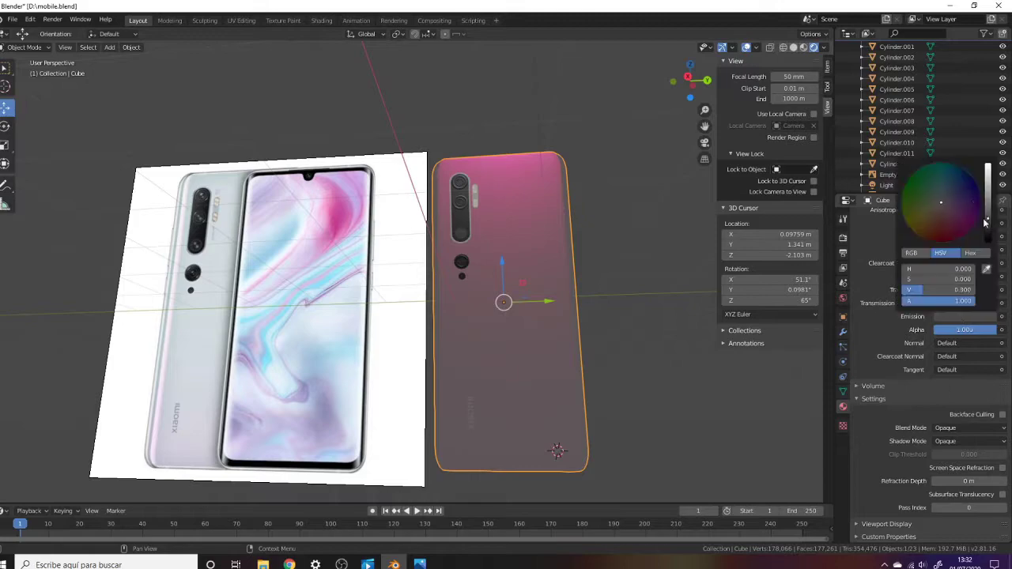